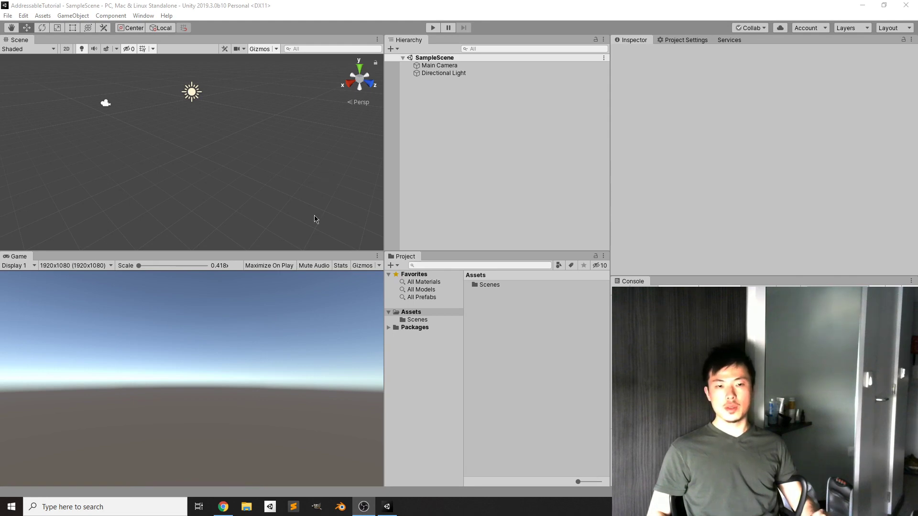
Step: Switch to Chrome, open the Google Cloud Storage console to view its storage browser, and return to Unity
{"action": "left_click", "coordinate": [224, 508]}
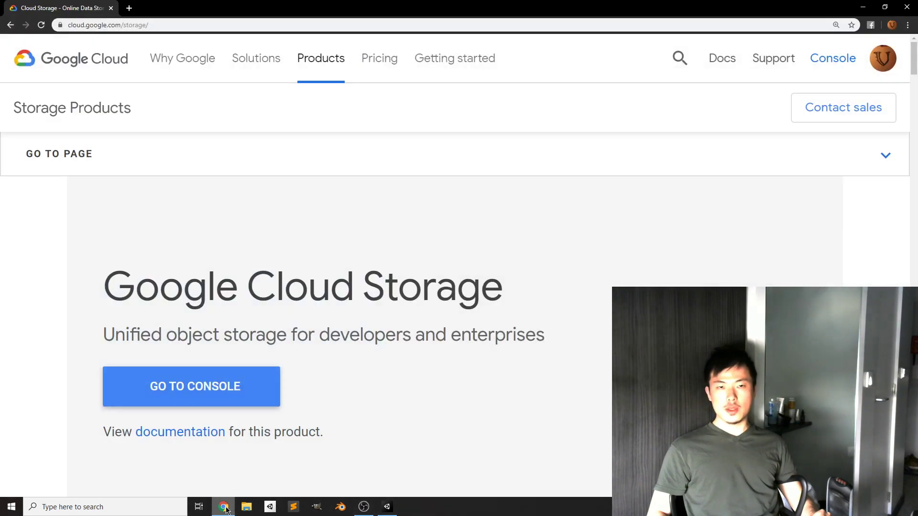
{"action": "scroll", "coordinate": [332, 381], "scroll_direction": "down", "scroll_amount": 1}
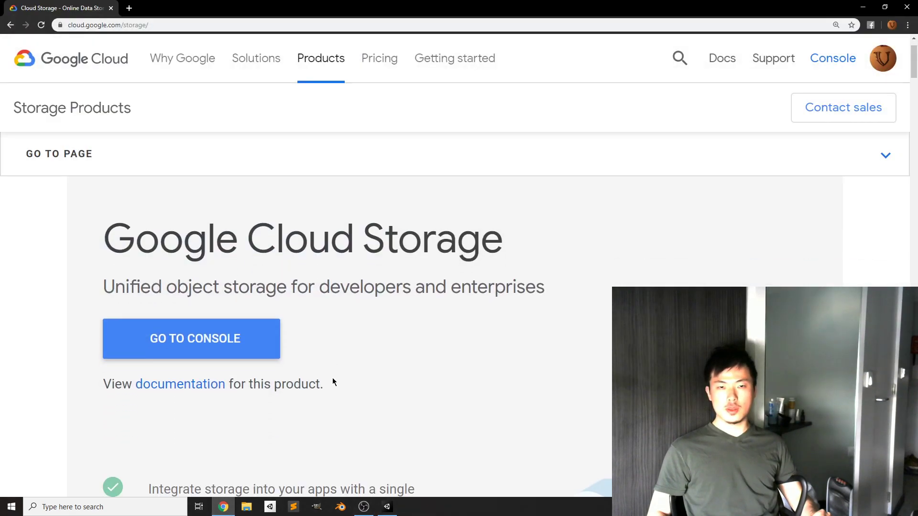
{"action": "left_click", "coordinate": [187, 352]}
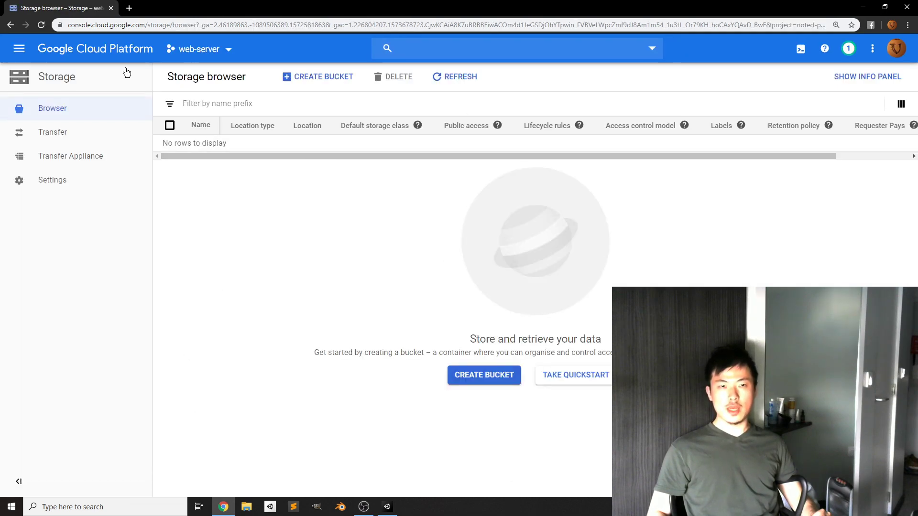
{"action": "left_click", "coordinate": [869, 4]}
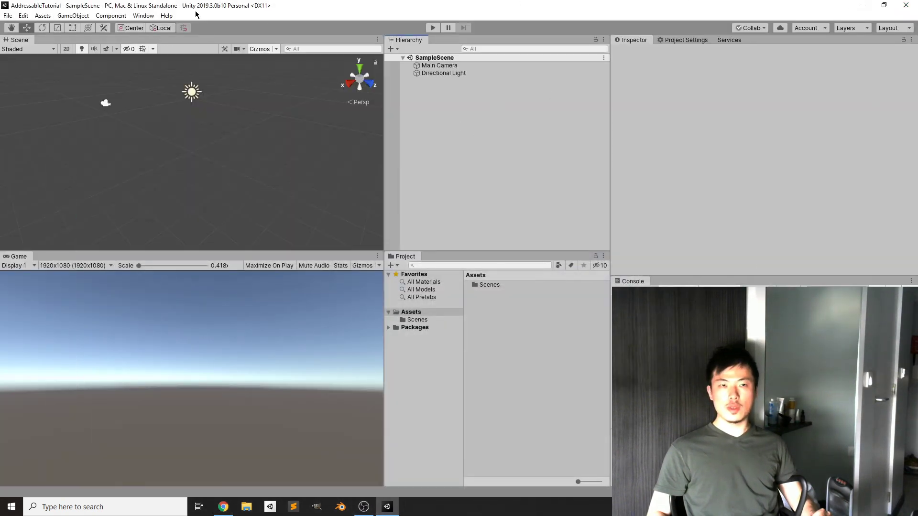
Step: Find the Addressables package in the Package Manager by searching "address" and install version 1.1.10
{"action": "left_click", "coordinate": [135, 17]}
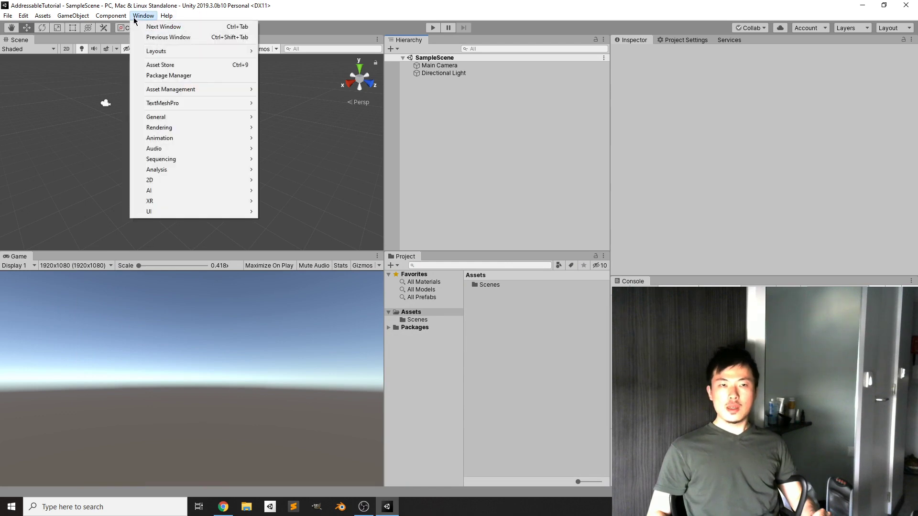
{"action": "left_click", "coordinate": [160, 76]}
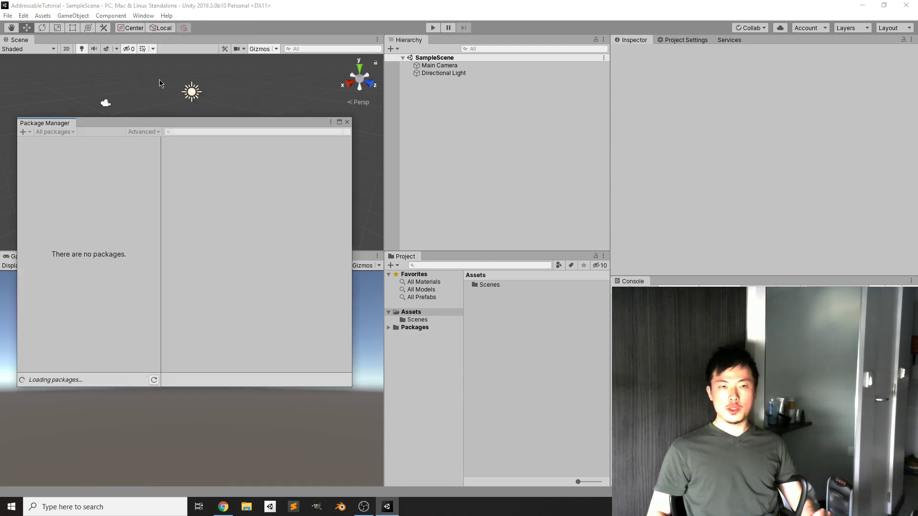
{"action": "left_click", "coordinate": [212, 132]}
{"action": "type", "text": "addre"}
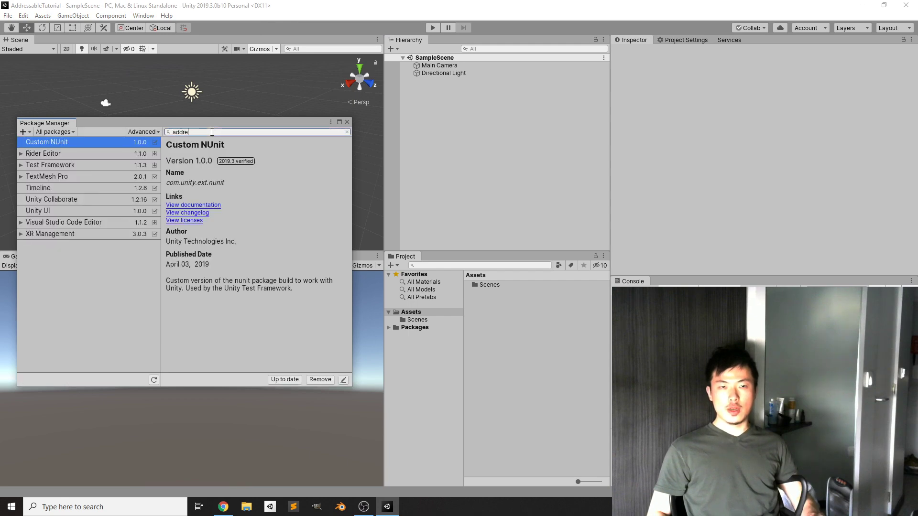
{"action": "type", "text": "ss"}
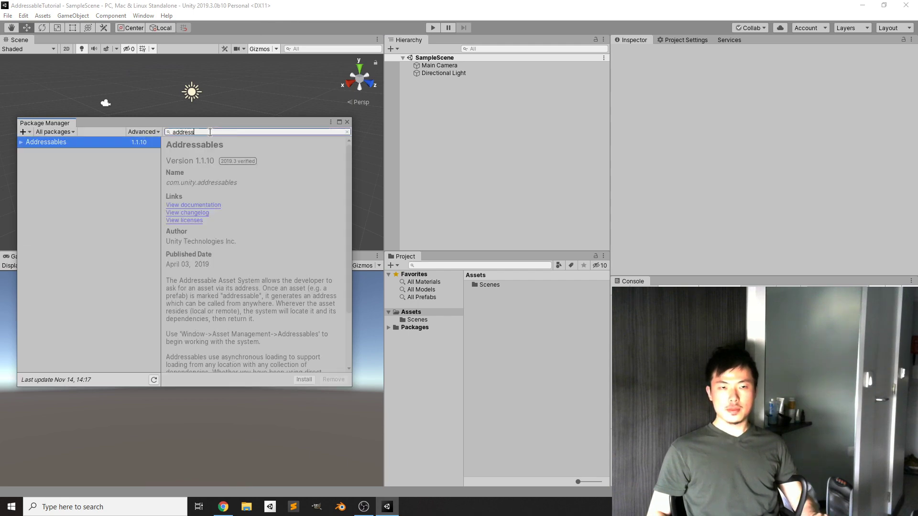
{"action": "left_click", "coordinate": [303, 379]}
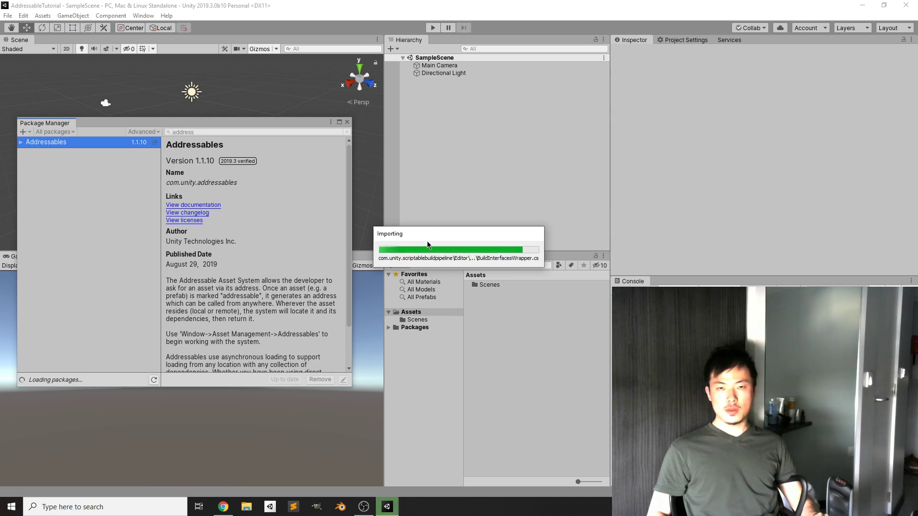
{"action": "left_click", "coordinate": [348, 123]}
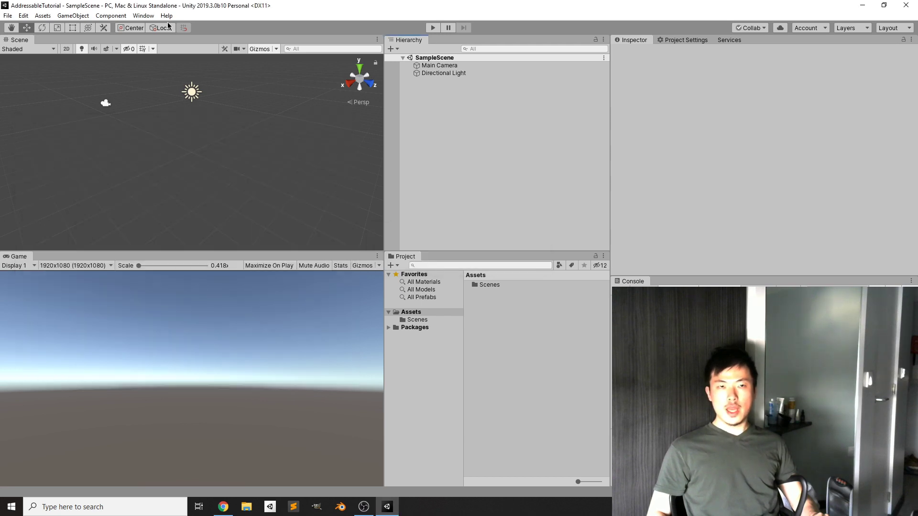
Step: Open the Addressables window and create the Addressables settings for the project
{"action": "left_click", "coordinate": [145, 17]}
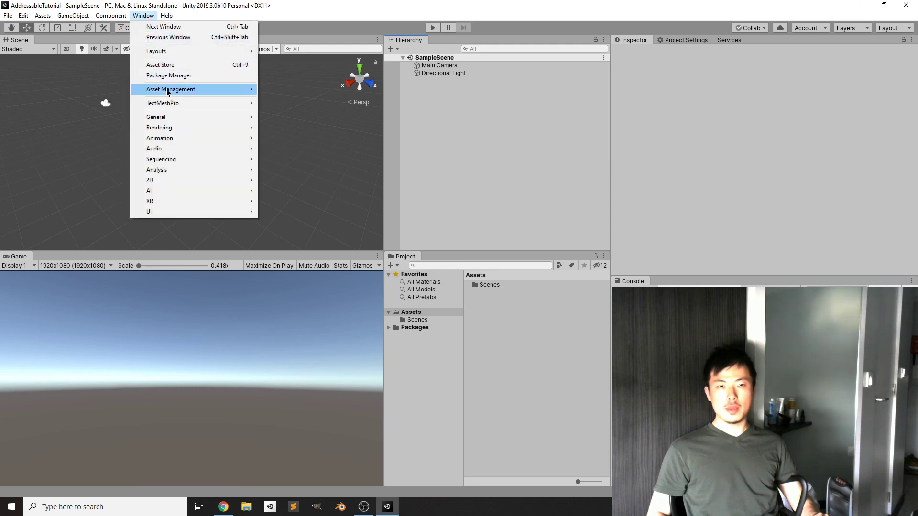
{"action": "mouse_move", "coordinate": [195, 89]}
{"action": "left_click", "coordinate": [294, 118]}
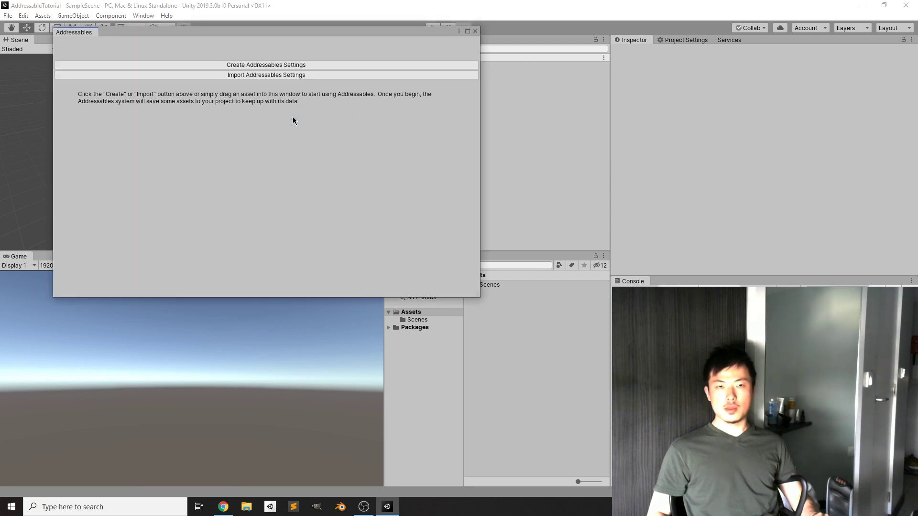
{"action": "left_click", "coordinate": [273, 66]}
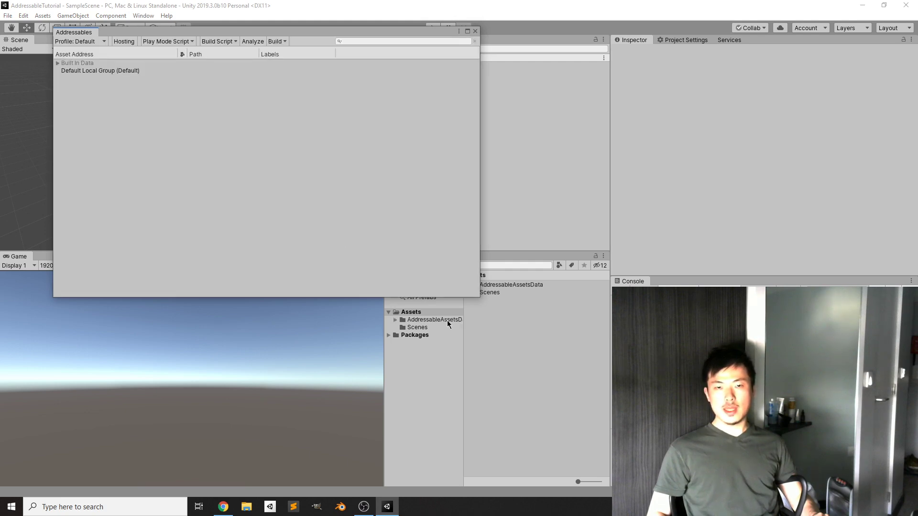
Step: Display the profile entries of the AddressableAssetSettings asset and dock the Addressables window beside the Scene view
{"action": "left_click", "coordinate": [447, 322]}
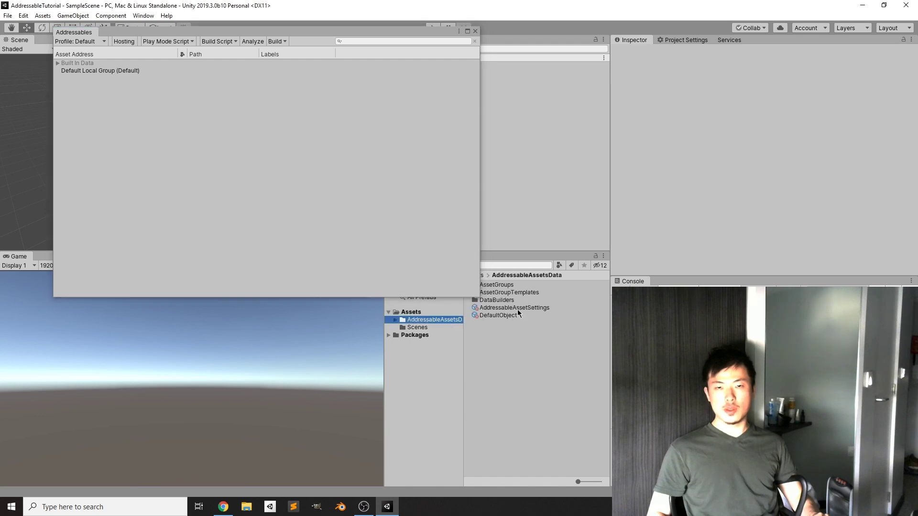
{"action": "left_click", "coordinate": [517, 309]}
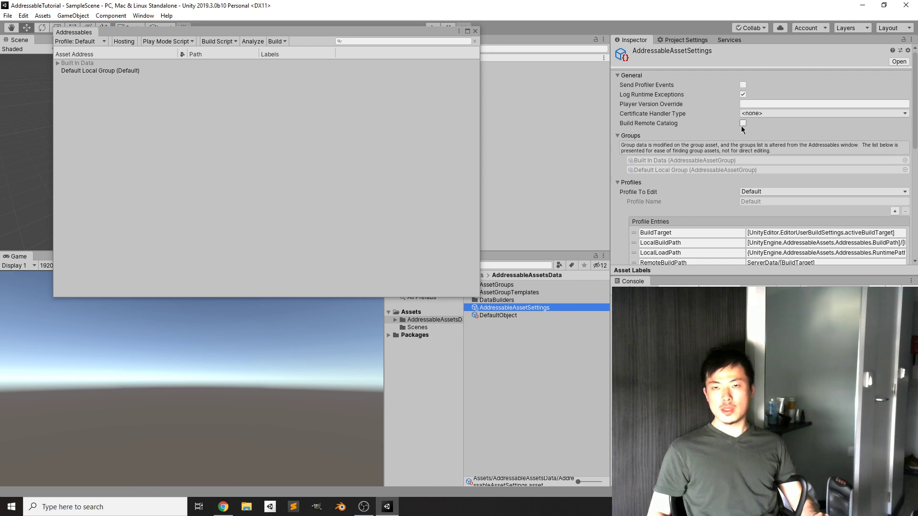
{"action": "scroll", "coordinate": [741, 138], "scroll_direction": "down", "scroll_amount": 3}
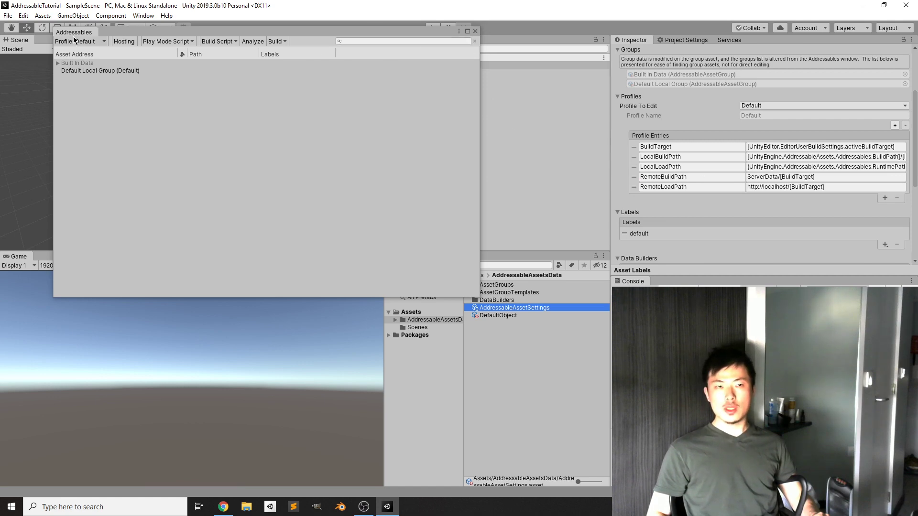
{"action": "left_click_drag", "start_coordinate": [74, 38], "coordinate": [43, 49]}
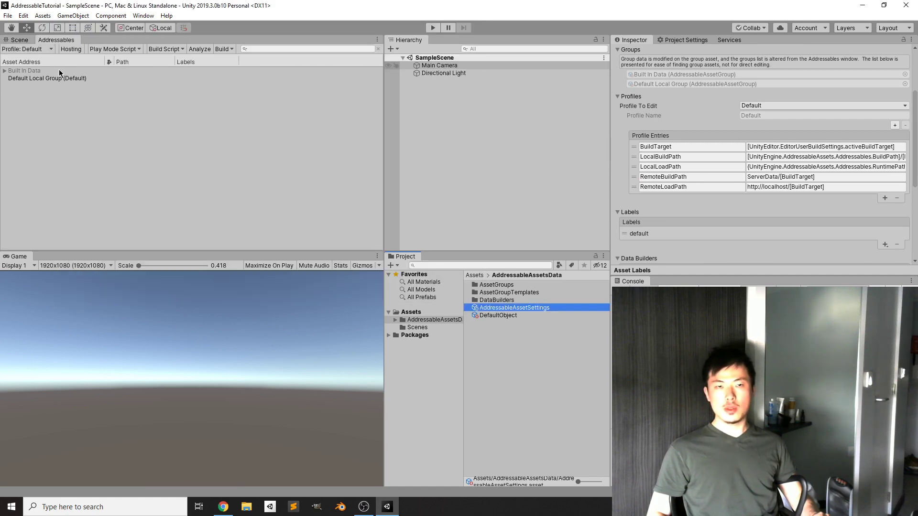
Step: Create a folder named Scripts in the project's Assets folder
{"action": "right_click", "coordinate": [429, 313]}
{"action": "mouse_move", "coordinate": [546, 62]}
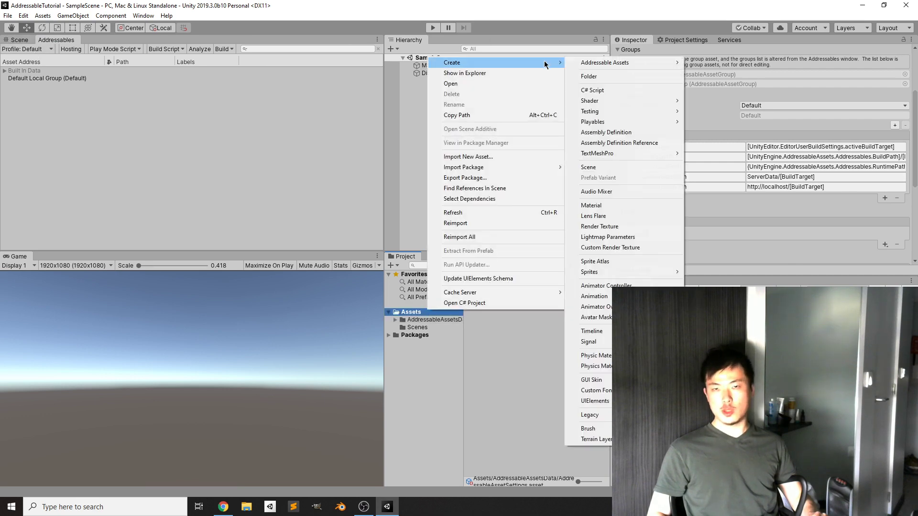
{"action": "left_click", "coordinate": [603, 76]}
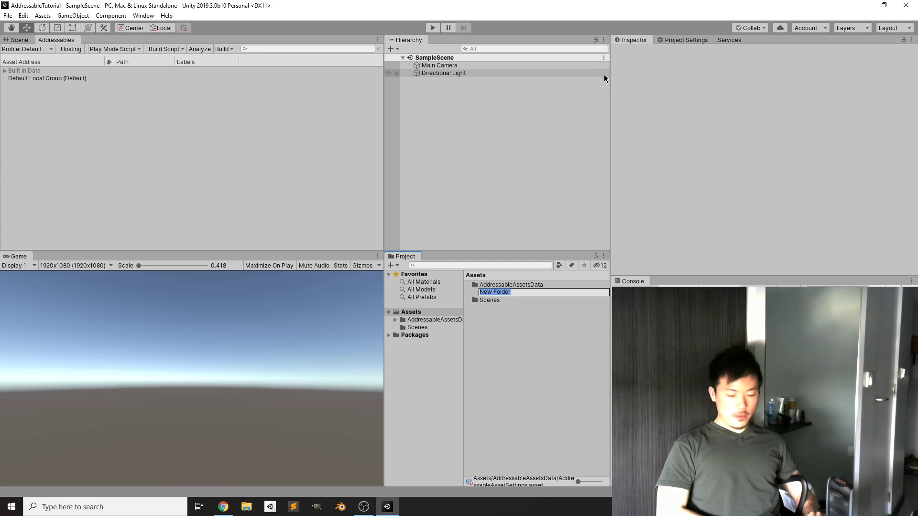
{"action": "key", "text": "BackSpace"}
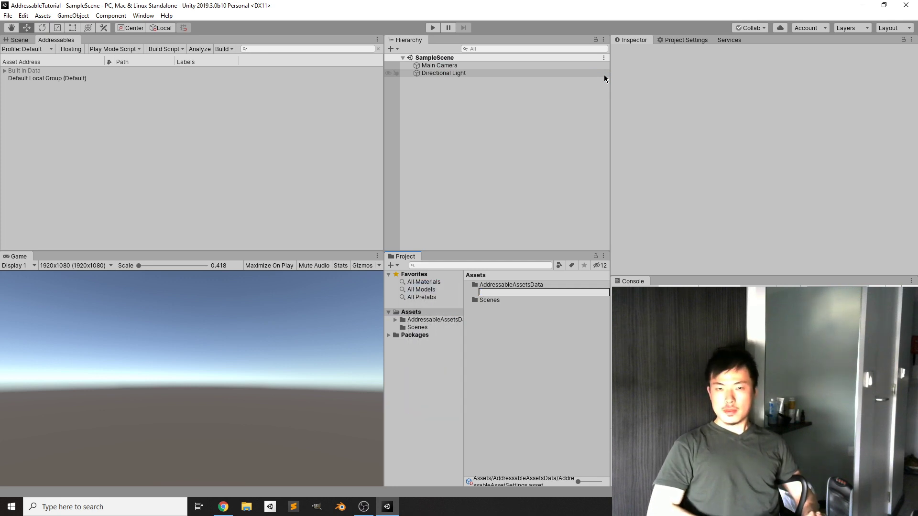
{"action": "type", "text": "Scripts"}
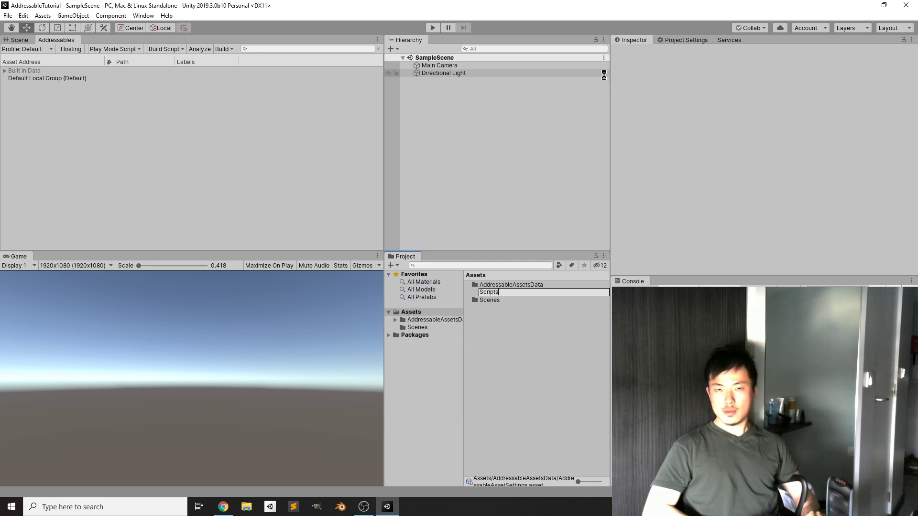
{"action": "key", "text": "Return"}
Step: Create a folder named Prefabs in the project's Assets folder
{"action": "left_click", "coordinate": [535, 347]}
{"action": "right_click", "coordinate": [534, 347]}
{"action": "mouse_move", "coordinate": [601, 98]}
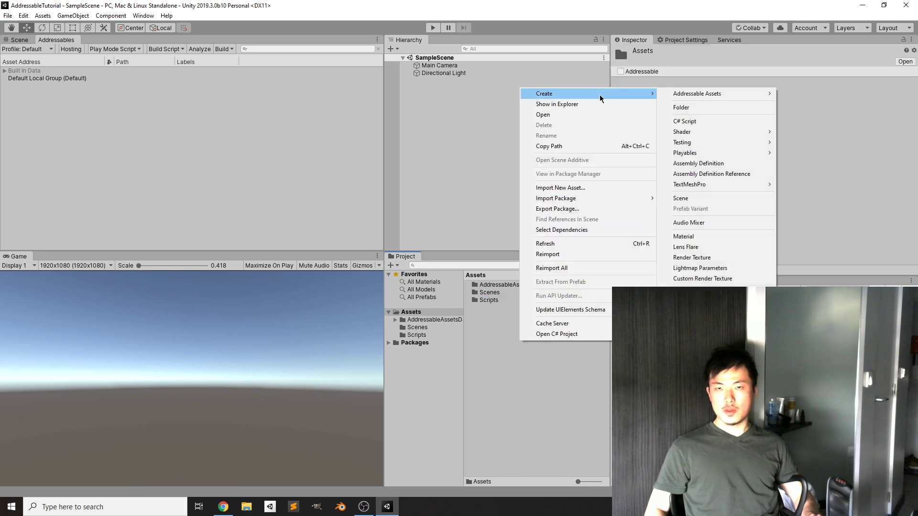
{"action": "left_click", "coordinate": [679, 107]}
{"action": "type", "text": "Prefa"}
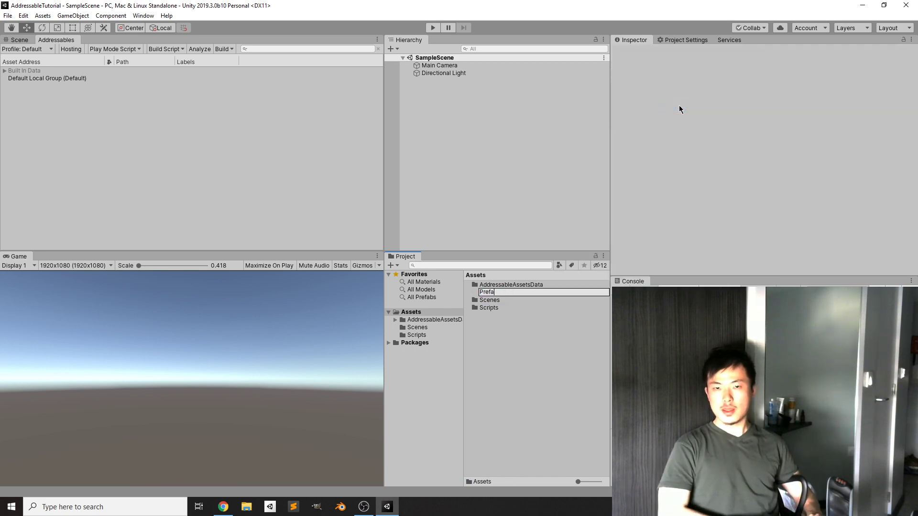
{"action": "type", "text": "bs"}
{"action": "key", "text": "Return"}
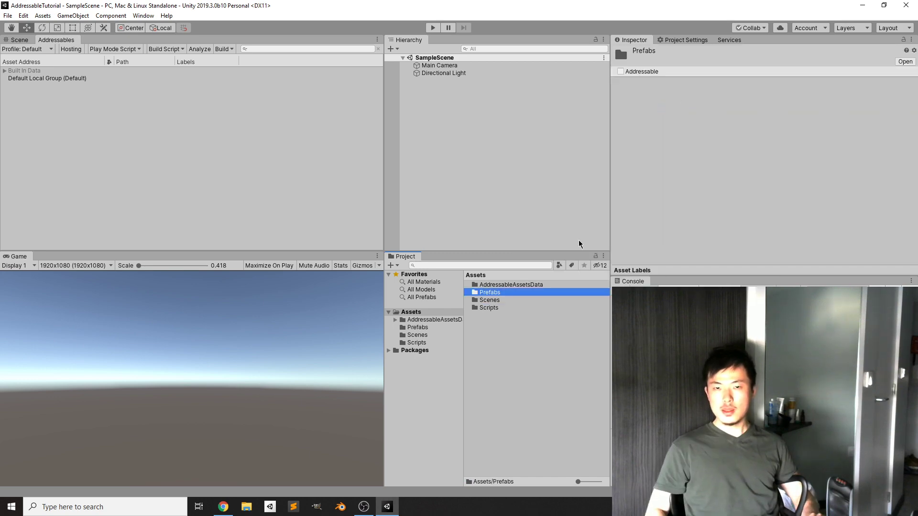
Step: Create a C# script named Example inside the Scripts folder
{"action": "double_click", "coordinate": [487, 307]}
{"action": "right_click", "coordinate": [483, 309]}
{"action": "mouse_move", "coordinate": [618, 56]}
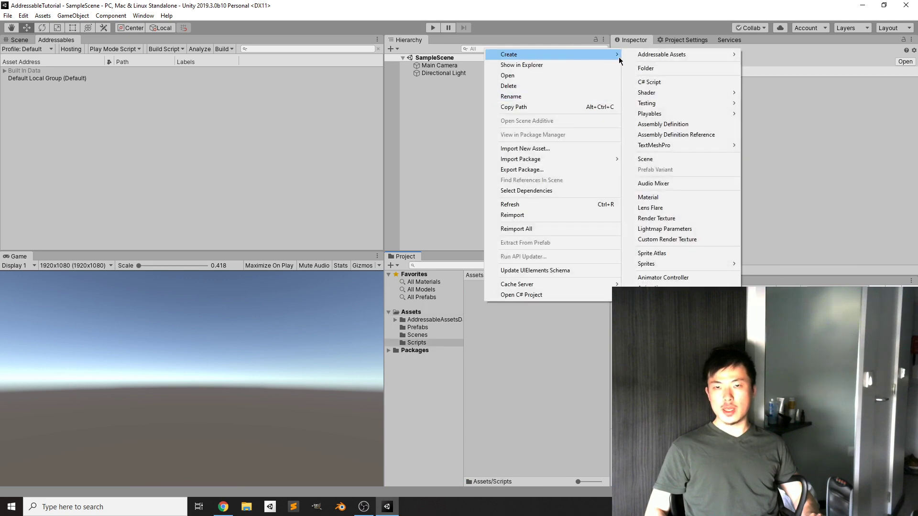
{"action": "left_click", "coordinate": [636, 82]}
{"action": "type", "text": "Example"}
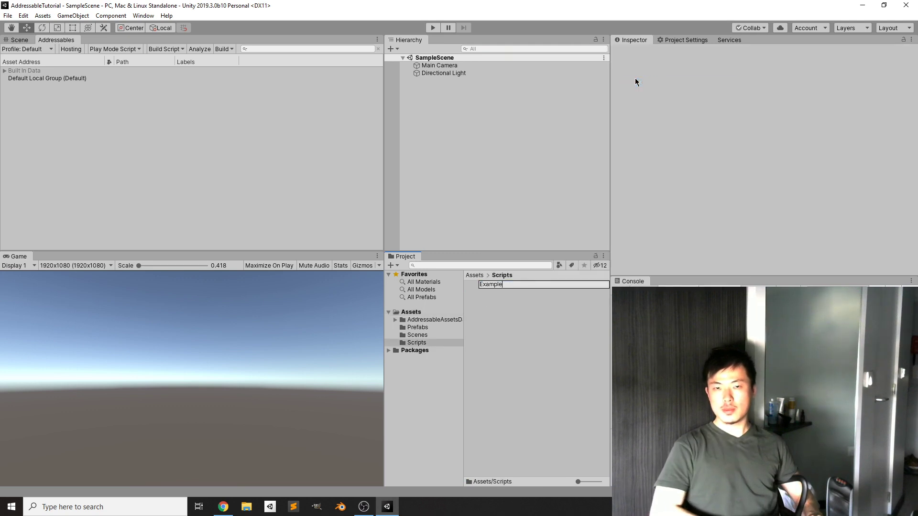
{"action": "key", "text": "Return"}
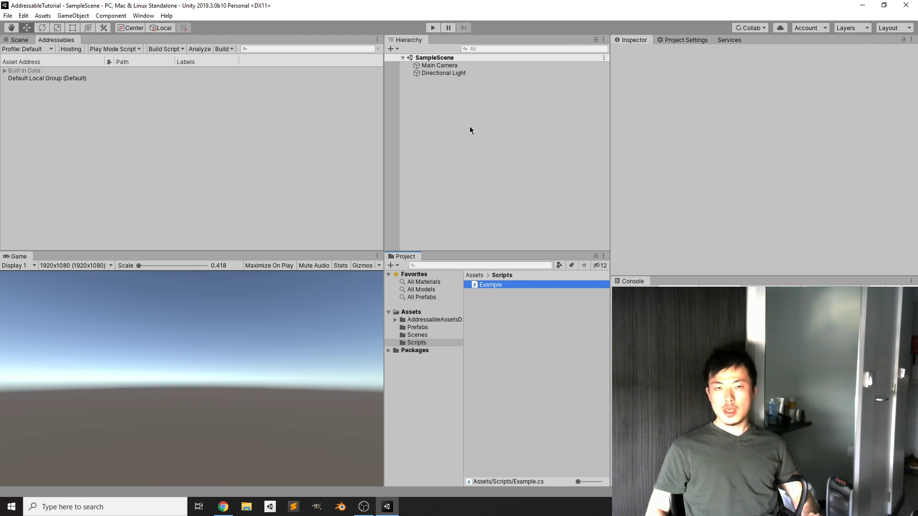
Step: Add an empty game object named Example to SampleScene
{"action": "right_click", "coordinate": [439, 102]}
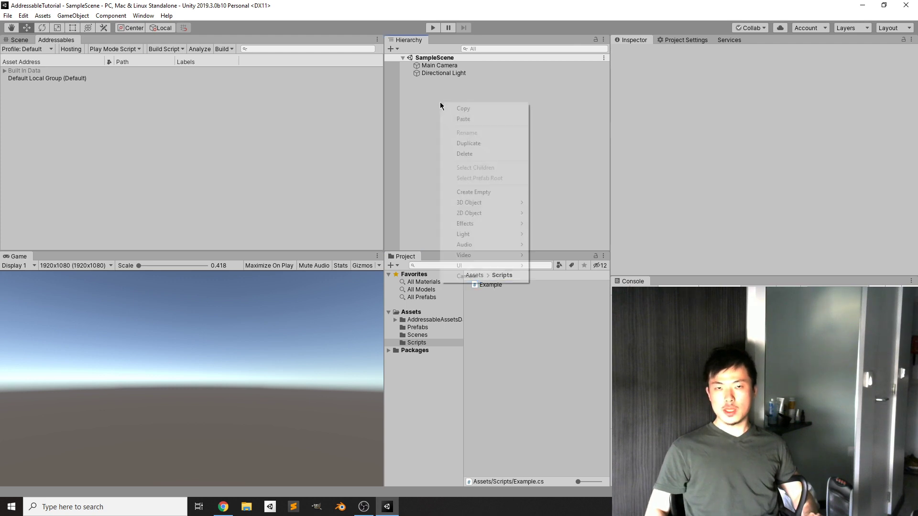
{"action": "left_click", "coordinate": [468, 181]}
{"action": "type", "text": "Example"}
{"action": "key", "text": "Return"}
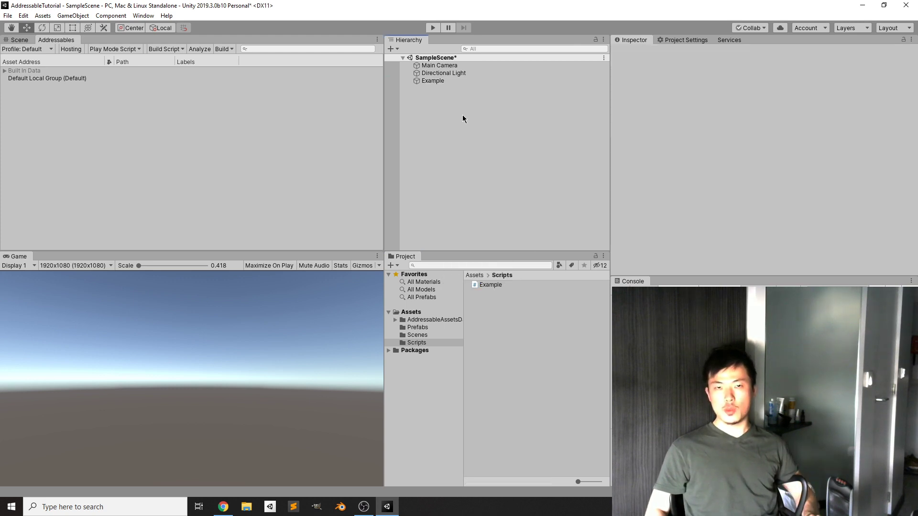
Step: Attach the Example script to the Example game object and open the script for editing in Visual Studio
{"action": "left_click", "coordinate": [456, 73]}
{"action": "left_click", "coordinate": [456, 81]}
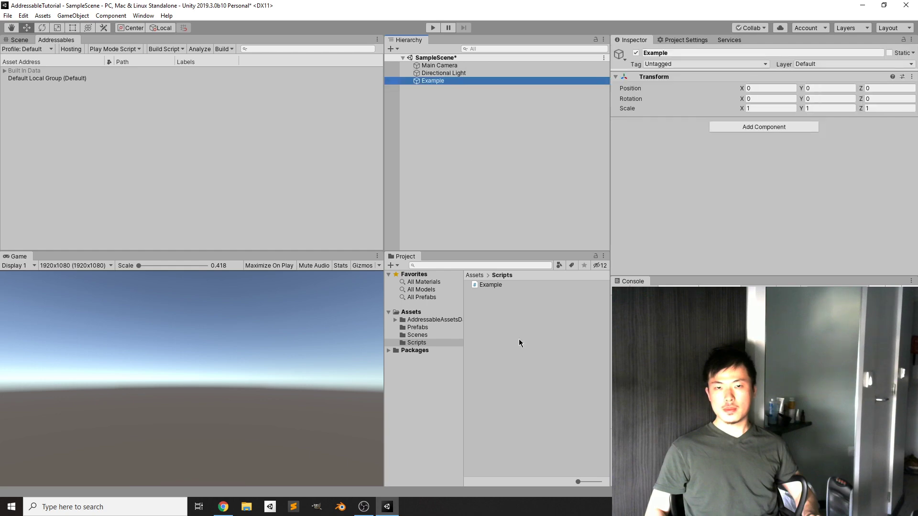
{"action": "left_click_drag", "start_coordinate": [494, 289], "coordinate": [756, 153]}
{"action": "left_click_drag", "start_coordinate": [662, 129], "coordinate": [671, 130]}
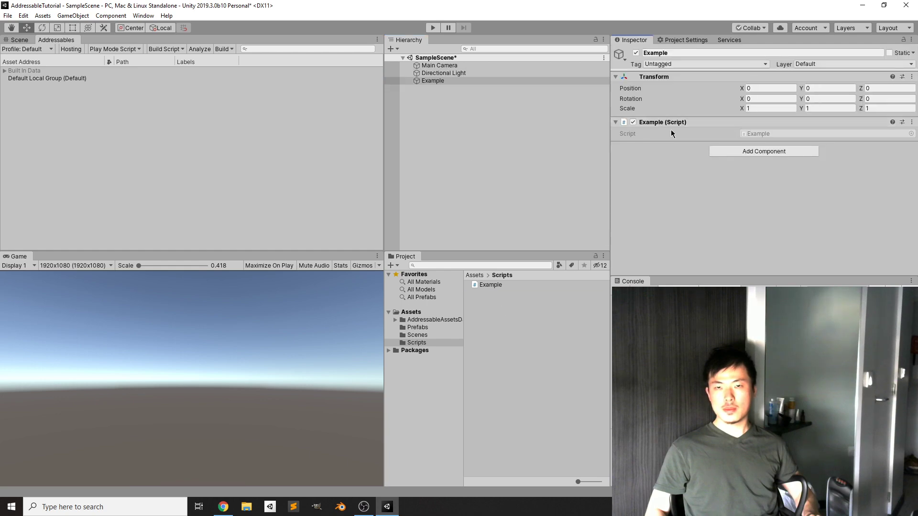
{"action": "right_click", "coordinate": [670, 126]}
{"action": "left_click", "coordinate": [732, 225]}
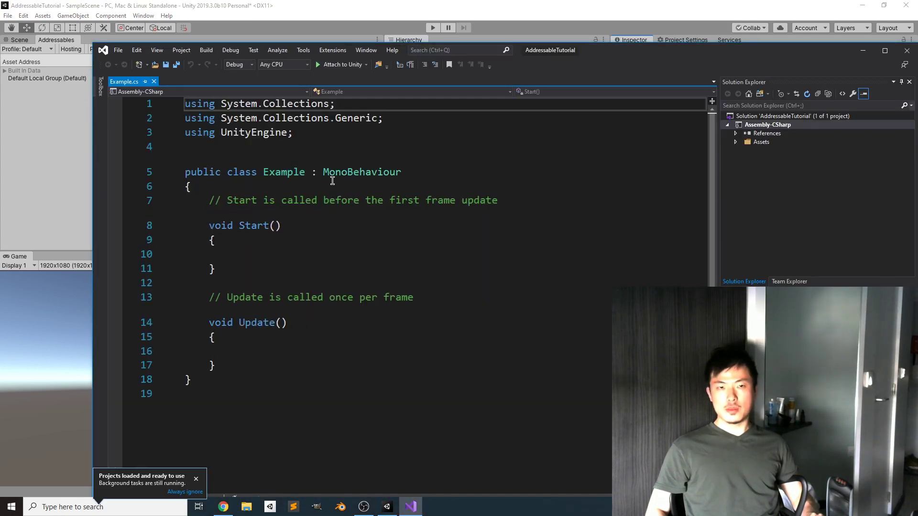
Step: Start declaring a public field of type AssetReference at the top of the Example class
{"action": "left_click", "coordinate": [330, 184]}
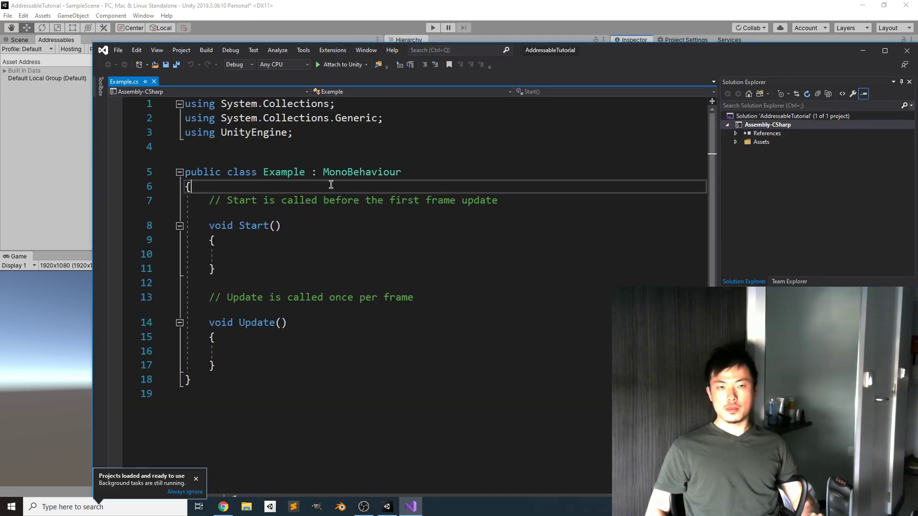
{"action": "key", "text": "Return"}
{"action": "key", "text": "Return"}
{"action": "key", "text": "Up"}
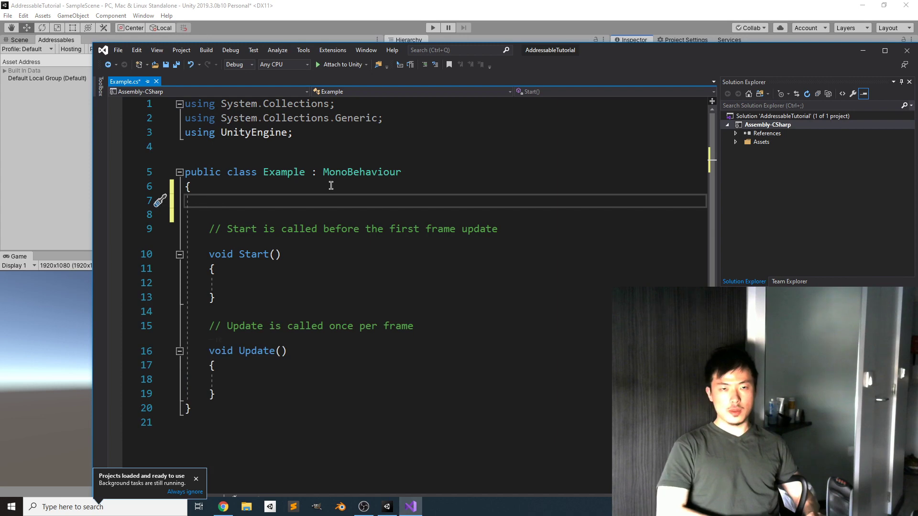
{"action": "type", "text": "public Ass"}
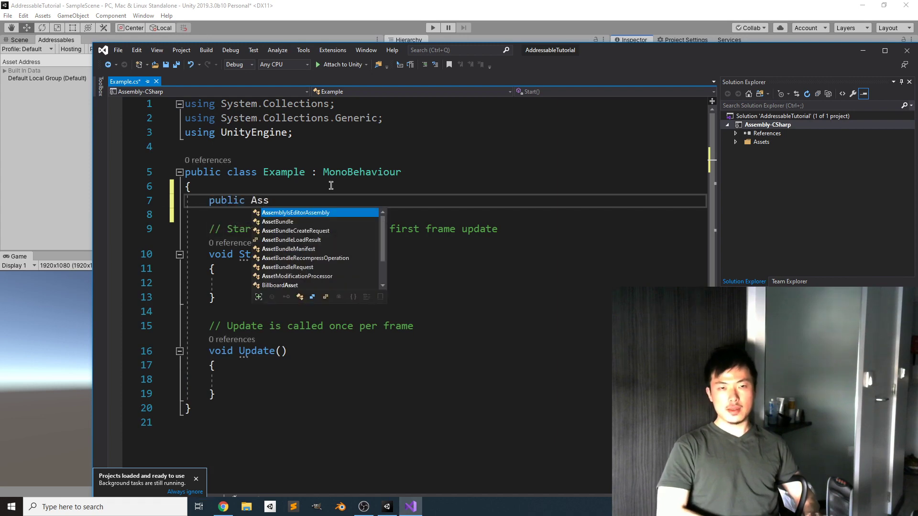
{"action": "type", "text": "etReference"}
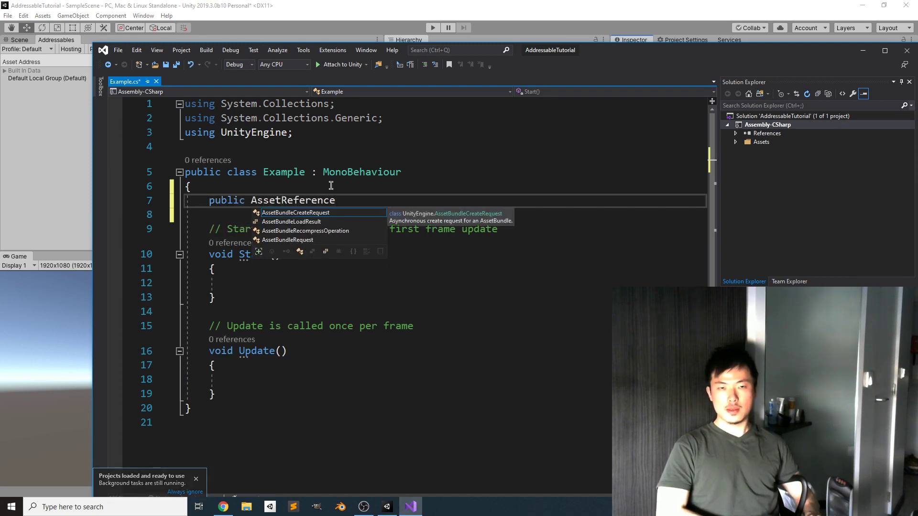
{"action": "key", "text": "Escape"}
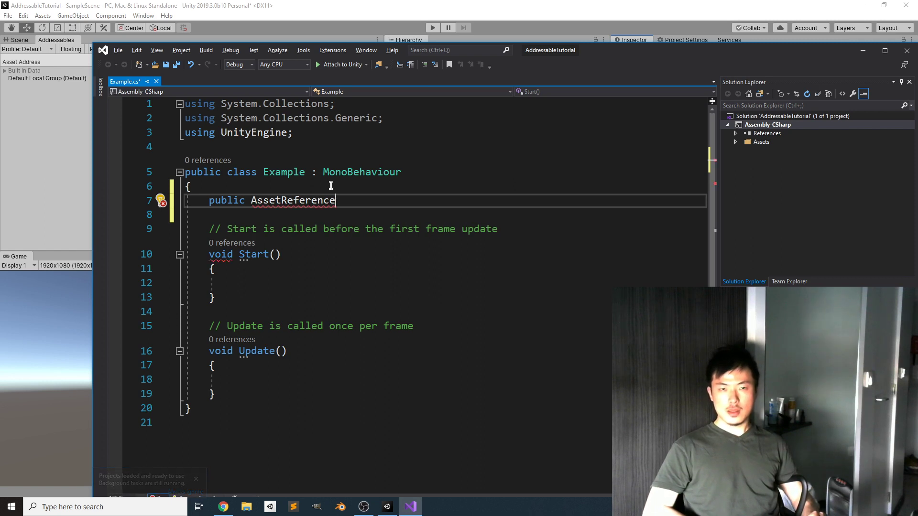
Step: Import the UnityEngine.AddressableAssets namespace to resolve the AssetReference type
{"action": "key", "text": "ctrl+period"}
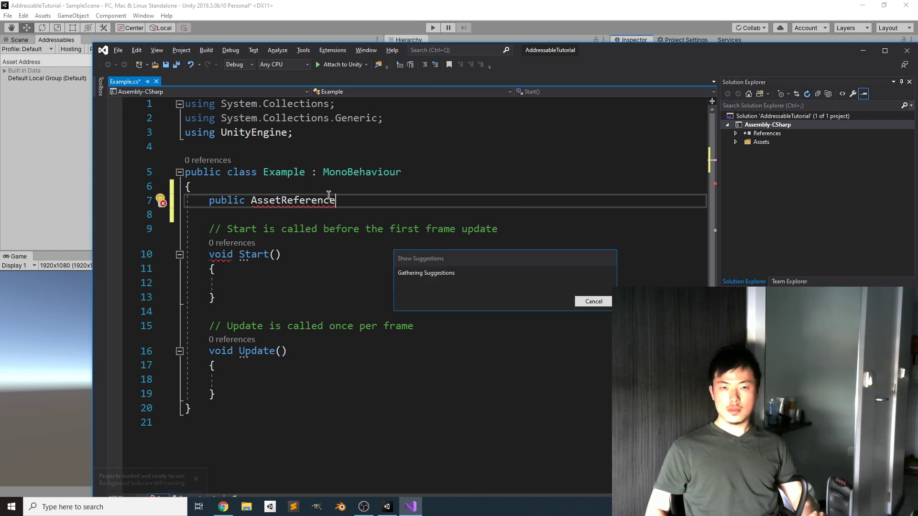
{"action": "left_click", "coordinate": [593, 301]}
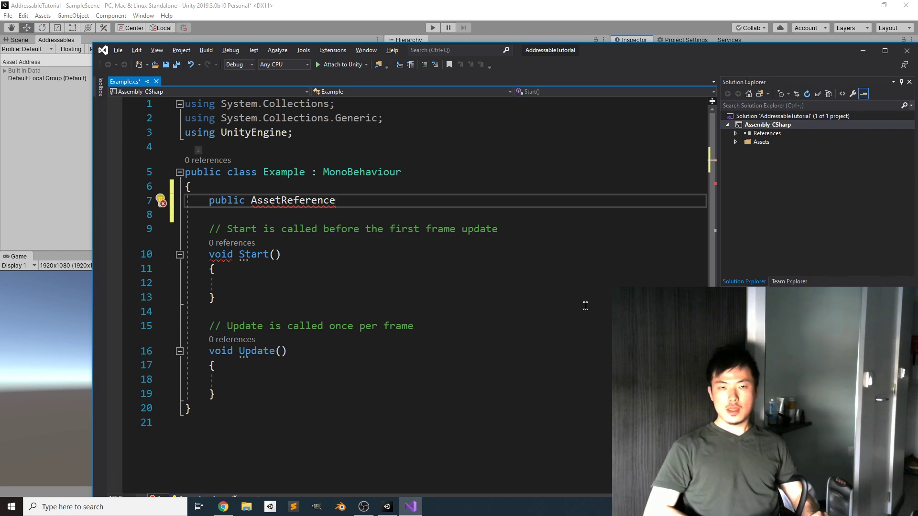
{"action": "key", "text": "ctrl+period"}
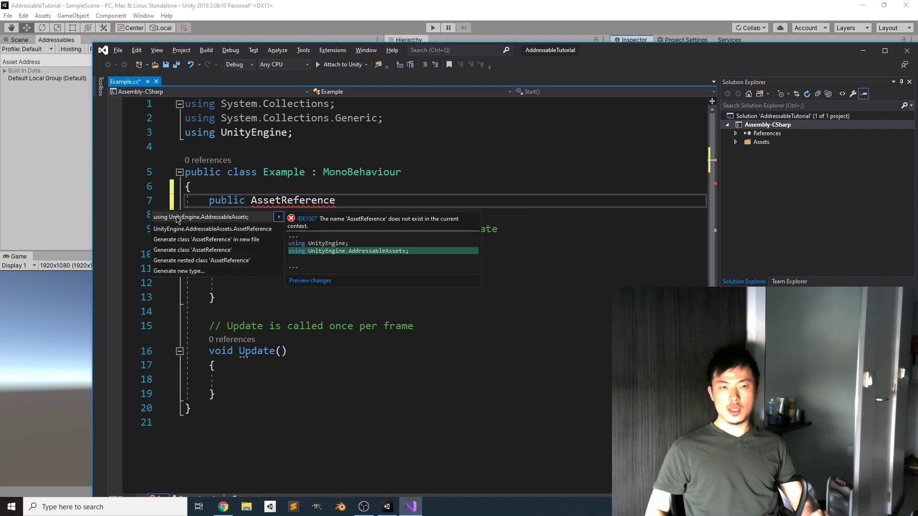
{"action": "left_click", "coordinate": [214, 222]}
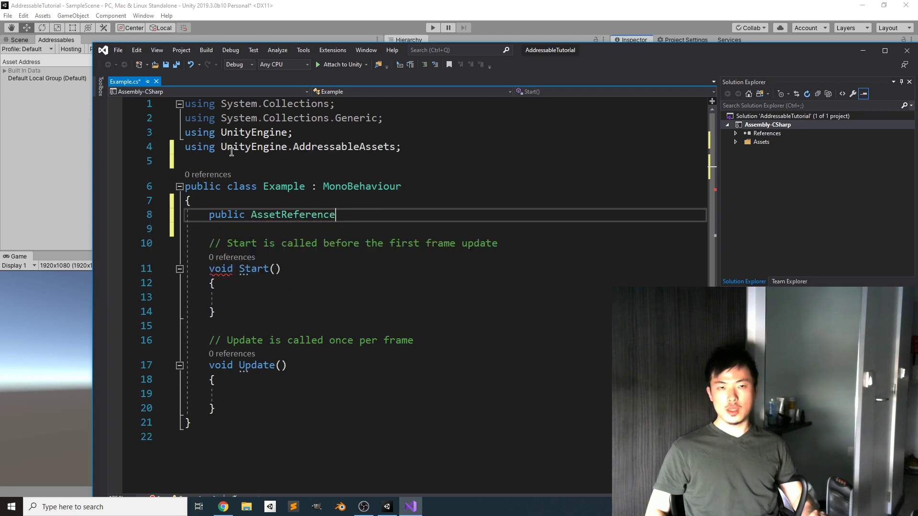
{"action": "left_click_drag", "start_coordinate": [208, 146], "coordinate": [399, 146]}
Step: Name the AssetReference field assetReference, complete the declaration and save the script
{"action": "left_click", "coordinate": [375, 214]}
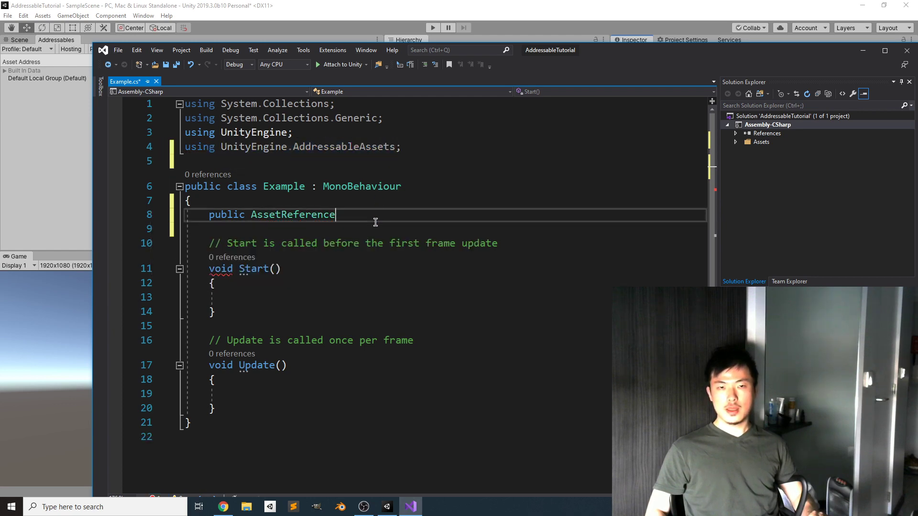
{"action": "type", "text": "assetReference"}
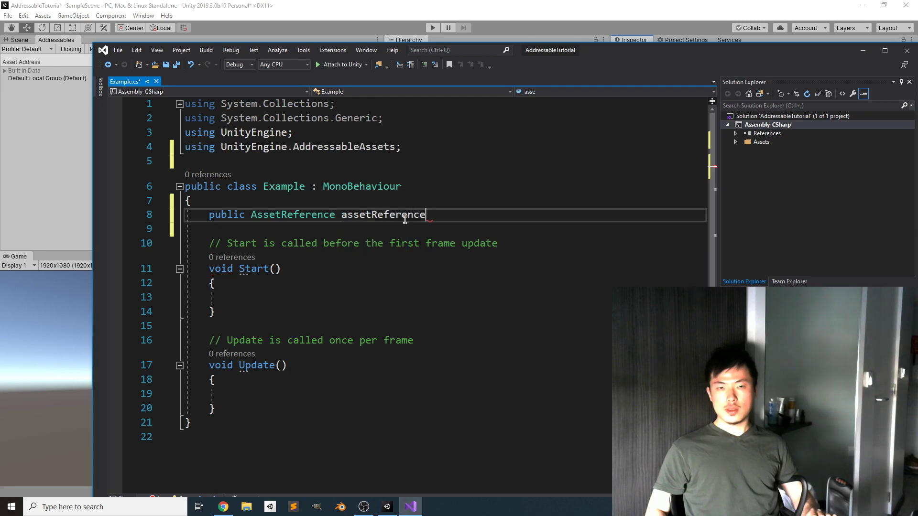
{"action": "type", "text": ";"}
{"action": "key", "text": "ctrl+s"}
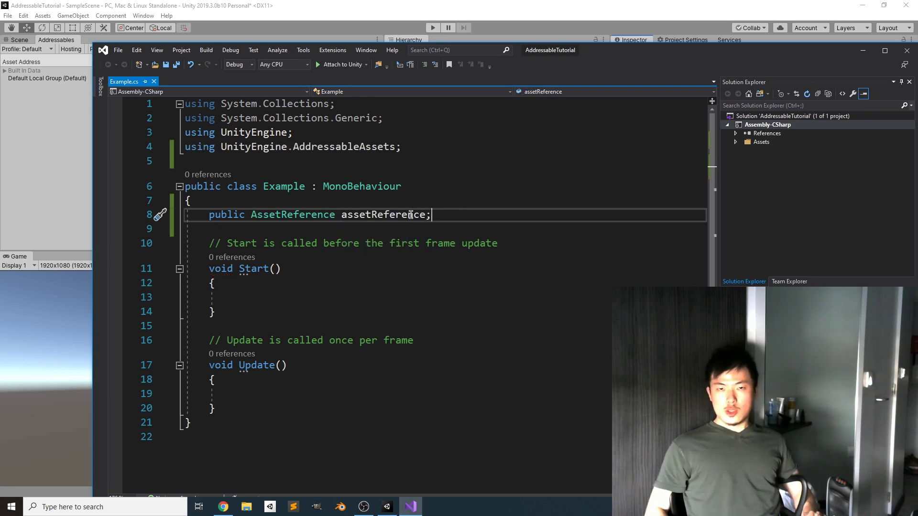
Step: Call assetReference.InstantiateAsync() inside the Start method and save the script
{"action": "double_click", "coordinate": [411, 215]}
{"action": "key", "text": "ctrl+c"}
{"action": "left_click", "coordinate": [348, 295]}
{"action": "key", "text": "ctrl+v"}
{"action": "type", "text": "."}
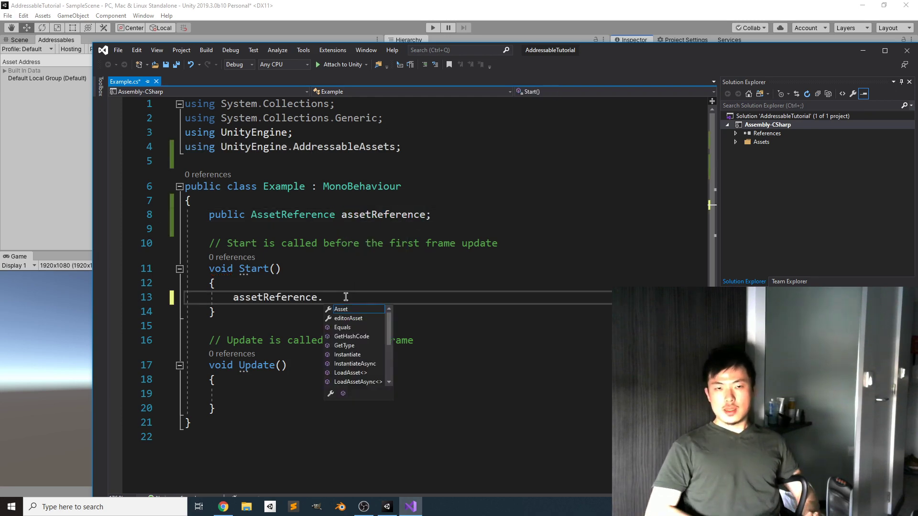
{"action": "type", "text": "Insta"}
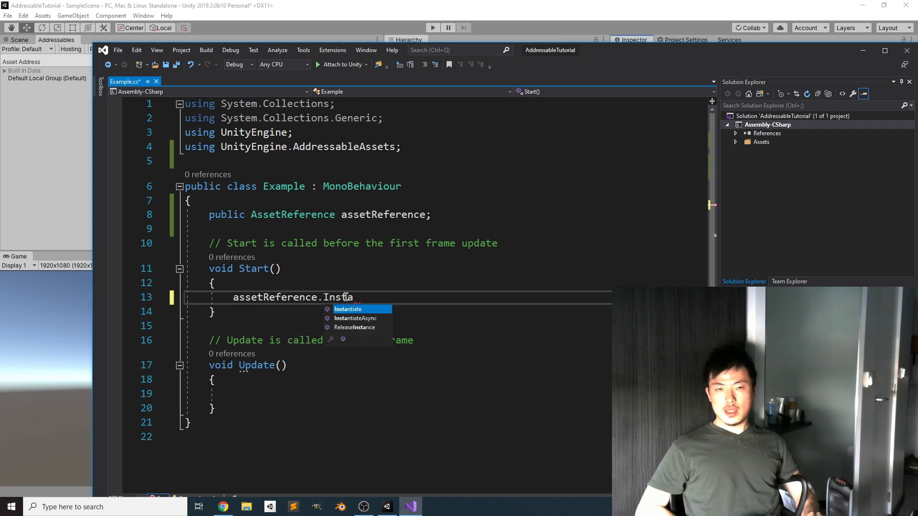
{"action": "key", "text": "Tab"}
{"action": "type", "text": "();"}
{"action": "key", "text": "ctrl+s"}
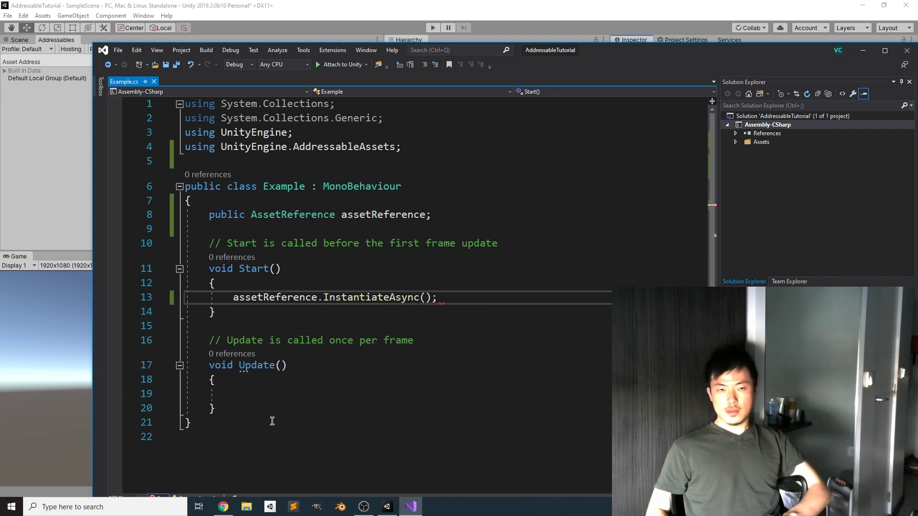
Step: Delete the Update method with its comment and the comment above the Start method
{"action": "left_click_drag", "start_coordinate": [243, 412], "coordinate": [187, 327]}
{"action": "key", "text": "BackSpace"}
{"action": "key", "text": "BackSpace"}
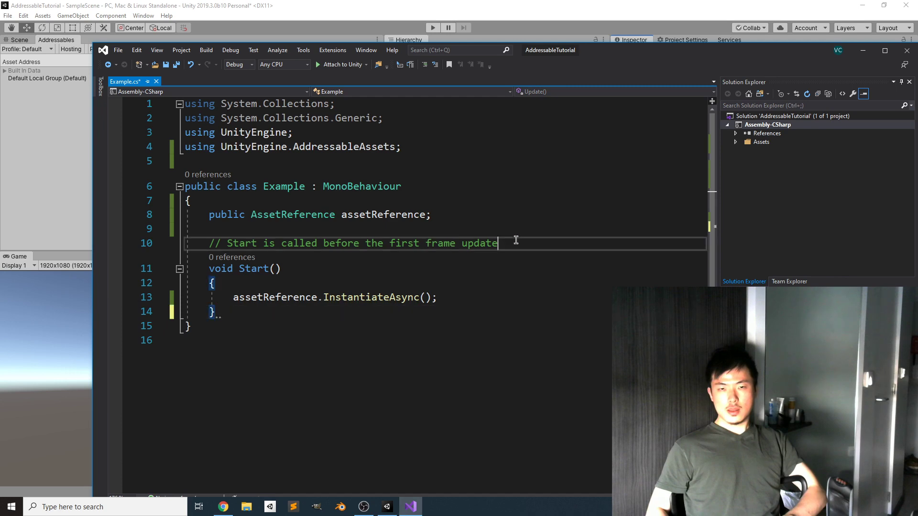
{"action": "left_click_drag", "start_coordinate": [512, 243], "coordinate": [123, 243]}
{"action": "key", "text": "BackSpace"}
{"action": "key", "text": "BackSpace"}
Step: Switch to Unity and check which assets the Example object's Asset Reference field offers
{"action": "left_click", "coordinate": [408, 2]}
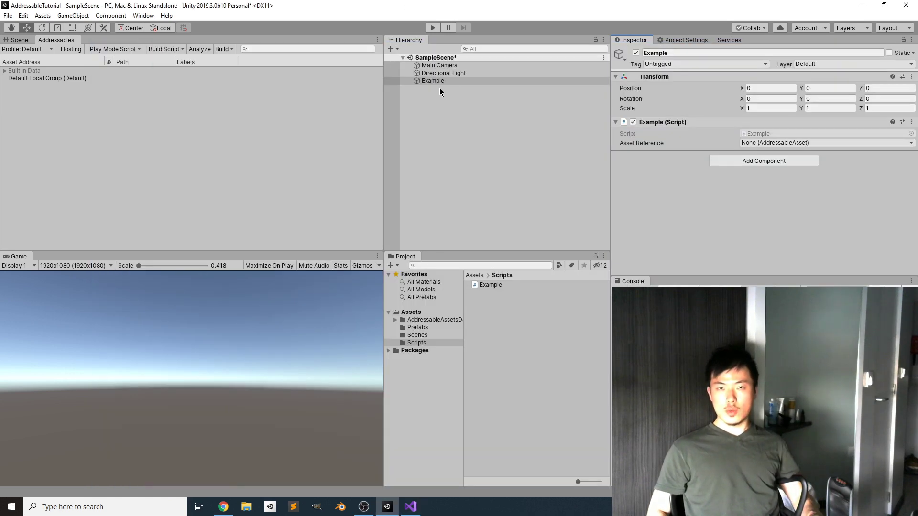
{"action": "left_click", "coordinate": [753, 143]}
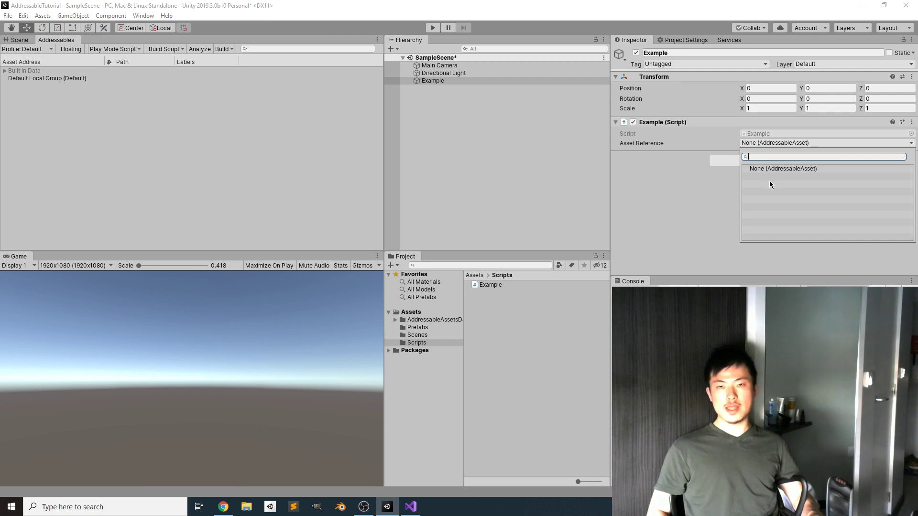
{"action": "left_click", "coordinate": [494, 124]}
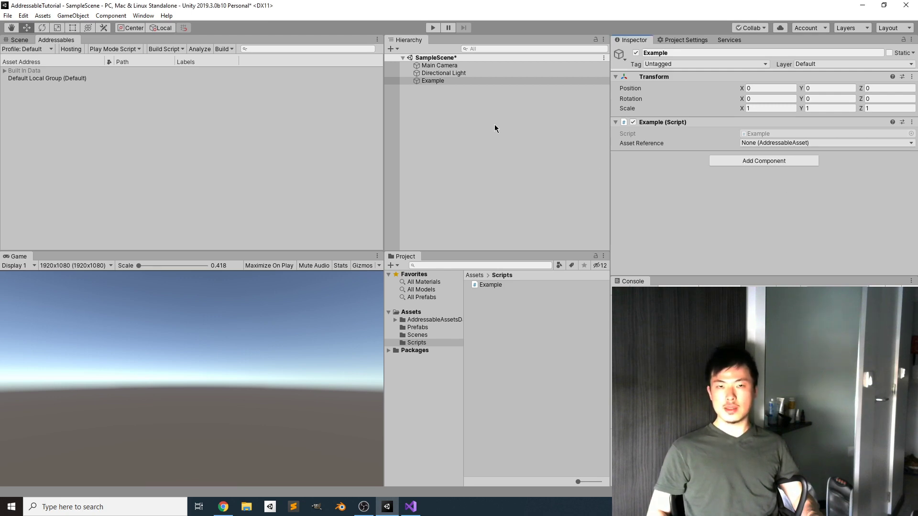
Step: Add an empty game object named Example Asset to SampleScene
{"action": "right_click", "coordinate": [425, 104]}
{"action": "left_click", "coordinate": [473, 198]}
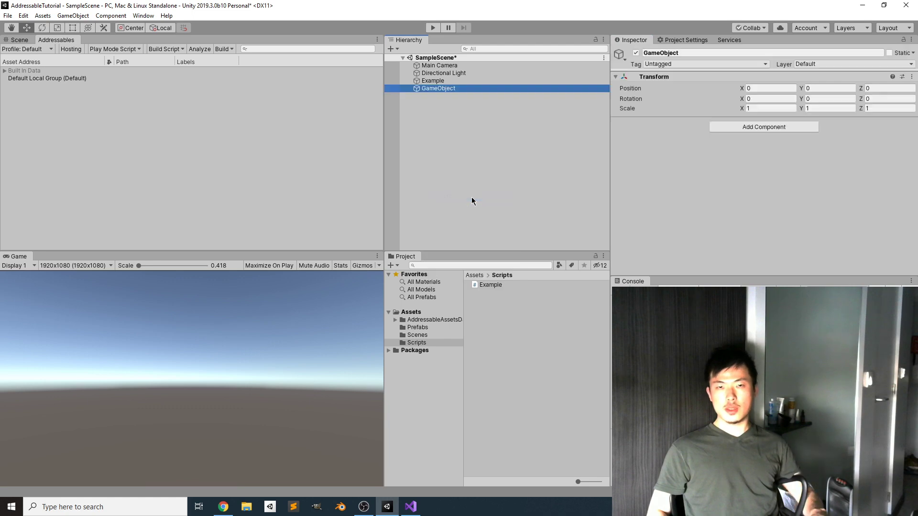
{"action": "type", "text": "E"}
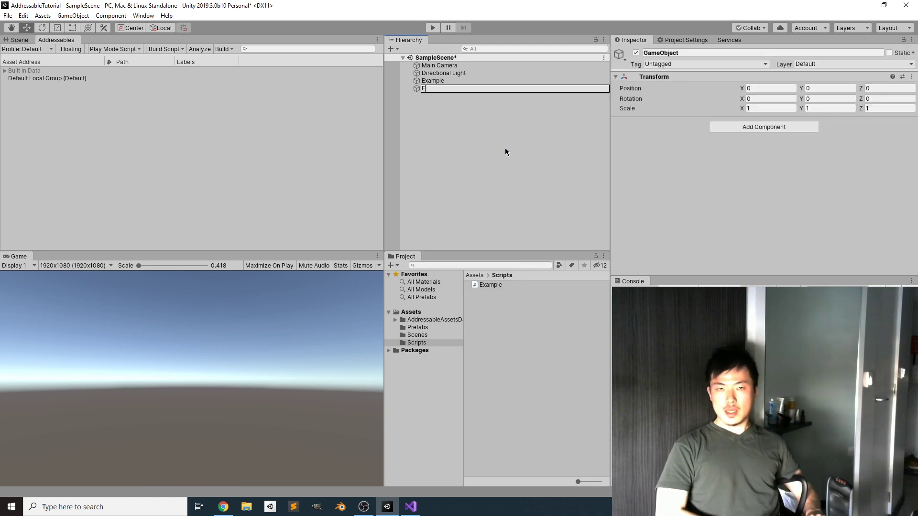
{"action": "type", "text": "xample Asset"}
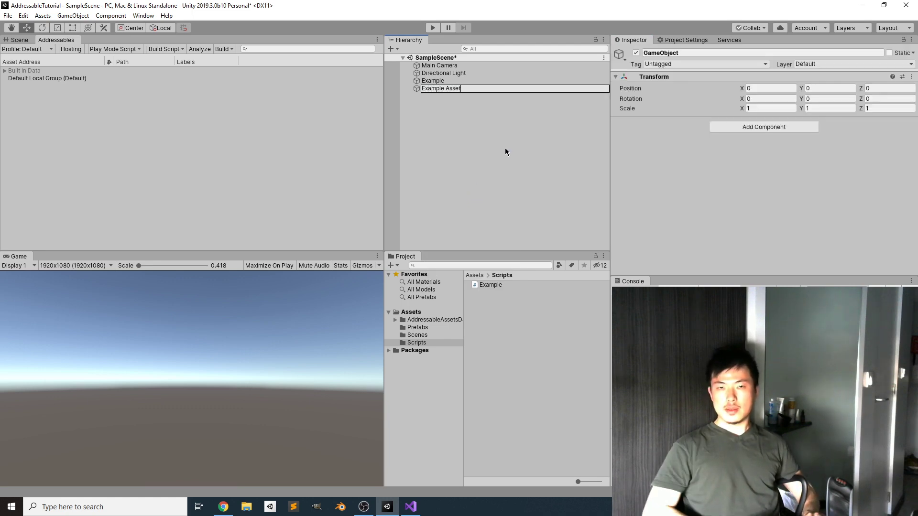
{"action": "key", "text": "Return"}
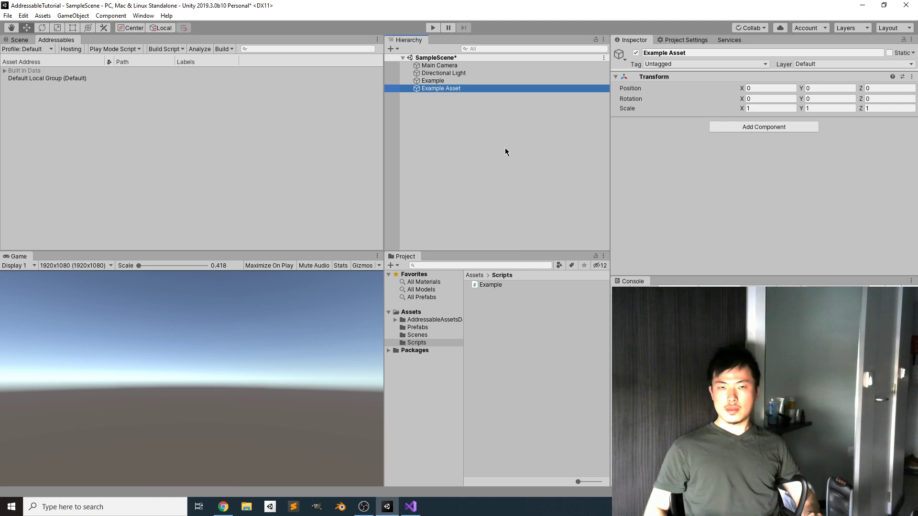
Step: Add a 3D cube as a child of the Example Asset object
{"action": "right_click", "coordinate": [501, 91]}
{"action": "mouse_move", "coordinate": [558, 191]}
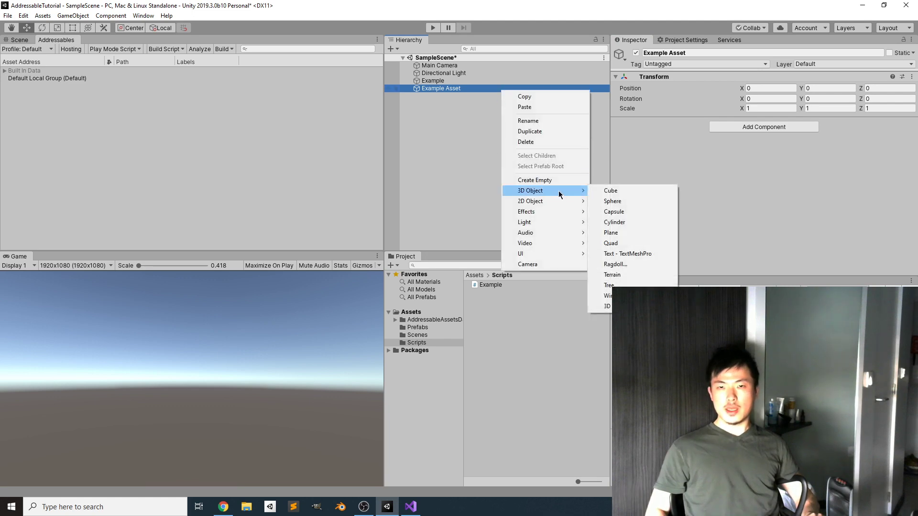
{"action": "left_click", "coordinate": [600, 190]}
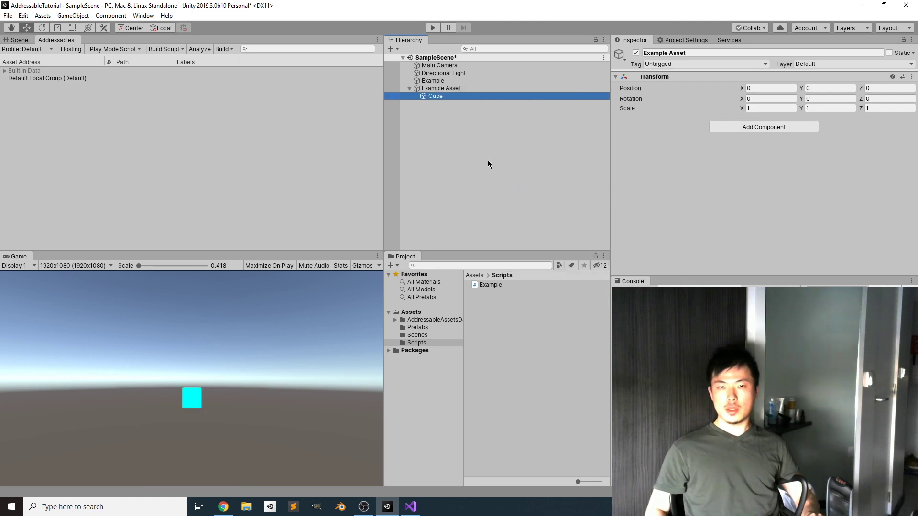
Step: Save the Example Asset object as a prefab in the Prefabs folder
{"action": "left_click", "coordinate": [421, 328]}
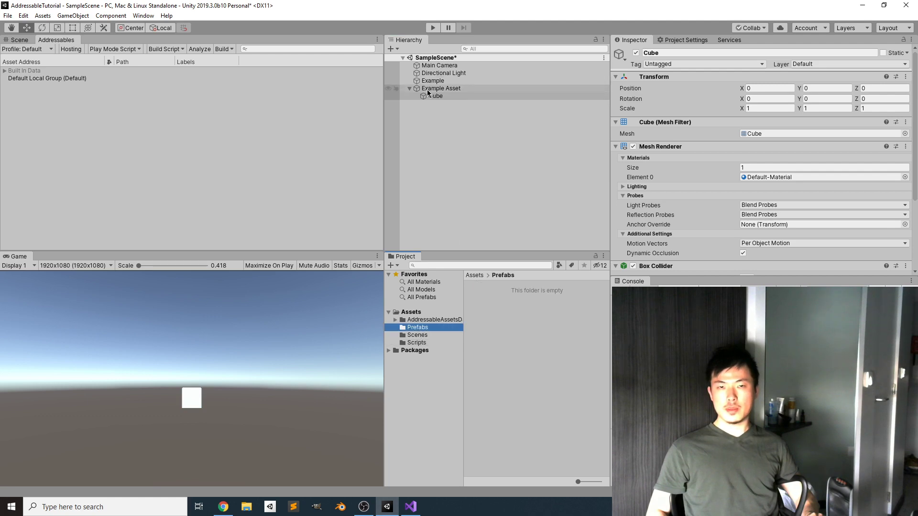
{"action": "left_click_drag", "start_coordinate": [428, 95], "coordinate": [497, 279]}
{"action": "left_click_drag", "start_coordinate": [505, 320], "coordinate": [507, 326]}
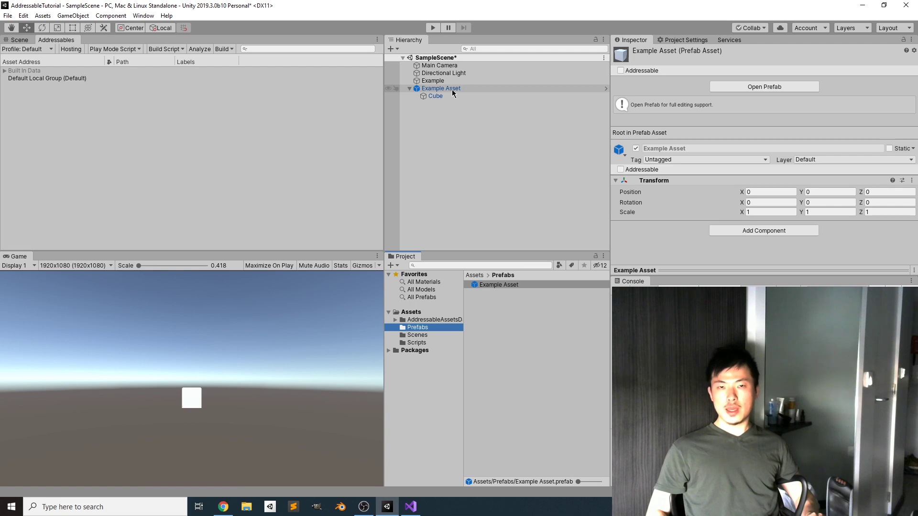
Step: Mark the Example Asset prefab in the Prefabs folder as Addressable and expand the Default Local Group to show its entry
{"action": "left_click", "coordinate": [483, 285]}
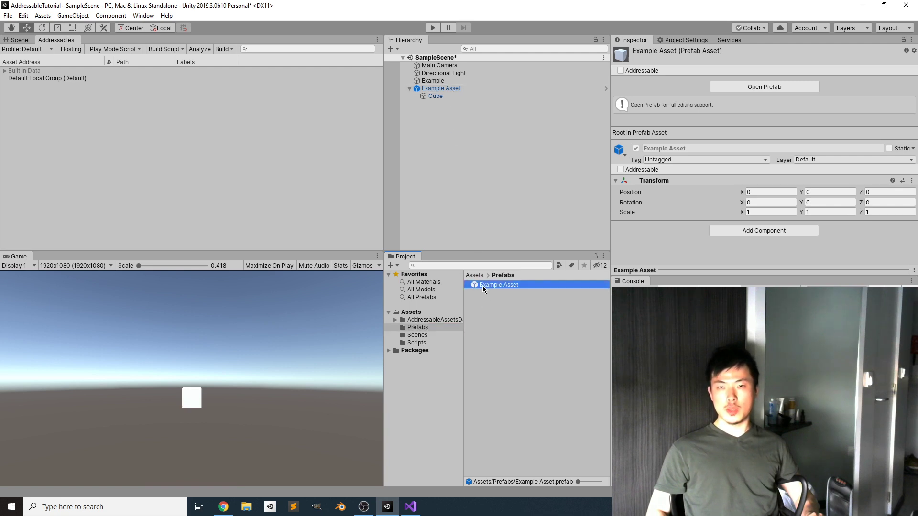
{"action": "left_click", "coordinate": [439, 89]}
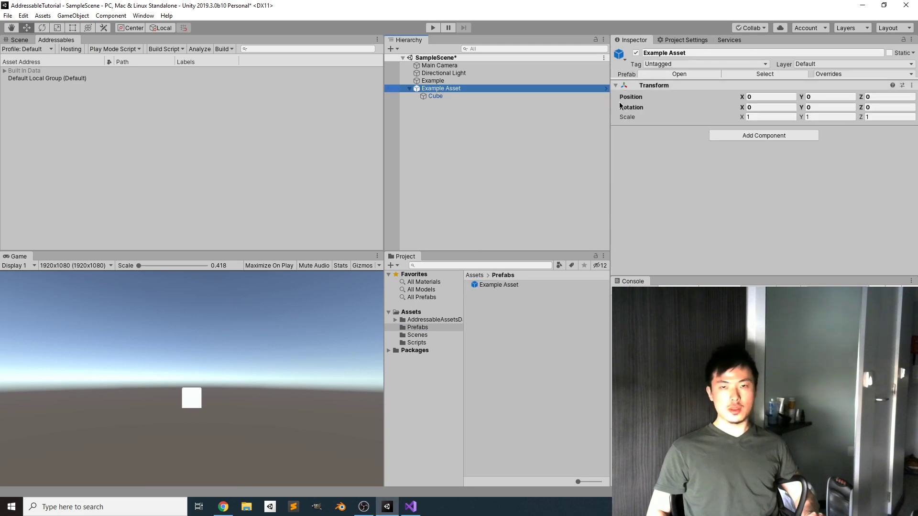
{"action": "left_click", "coordinate": [499, 285]}
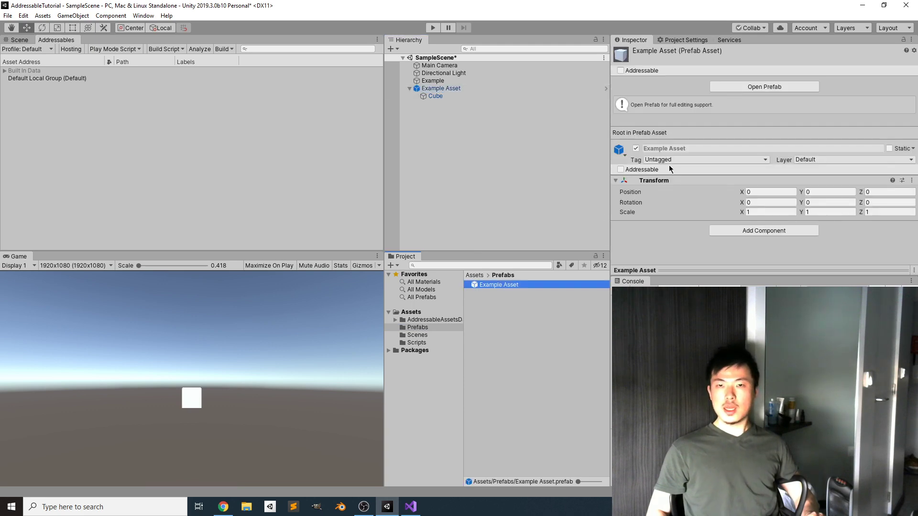
{"action": "left_click", "coordinate": [620, 71]}
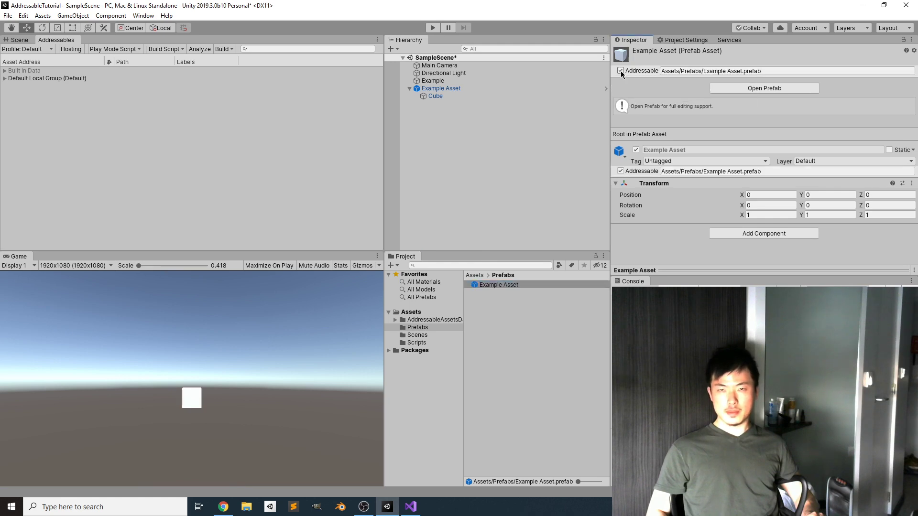
{"action": "left_click", "coordinate": [5, 78]}
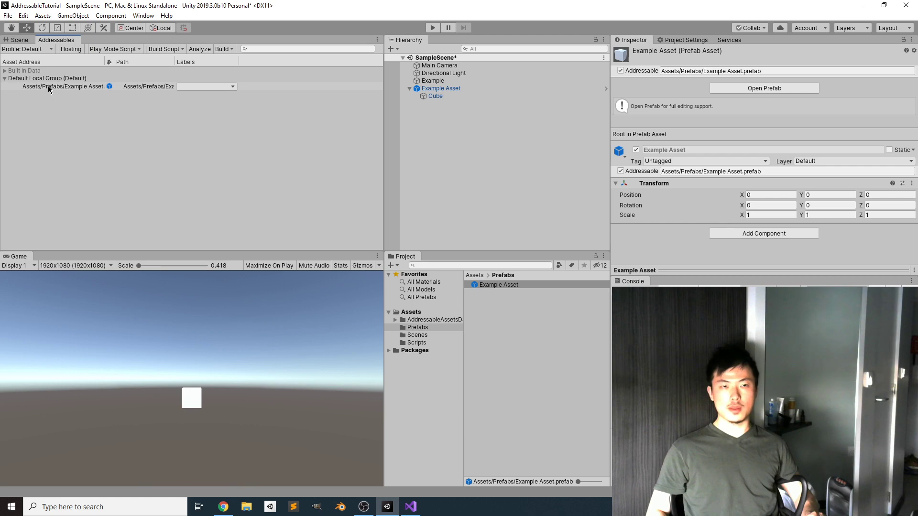
Step: Assign Assets/Prefabs/Example Asset.prefab as the Asset Reference of the Example object's script
{"action": "left_click", "coordinate": [510, 81]}
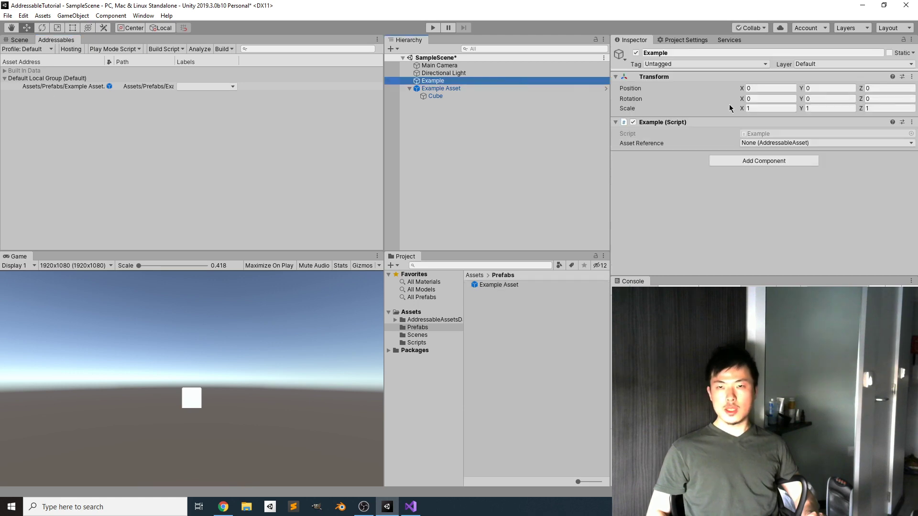
{"action": "left_click", "coordinate": [774, 143]}
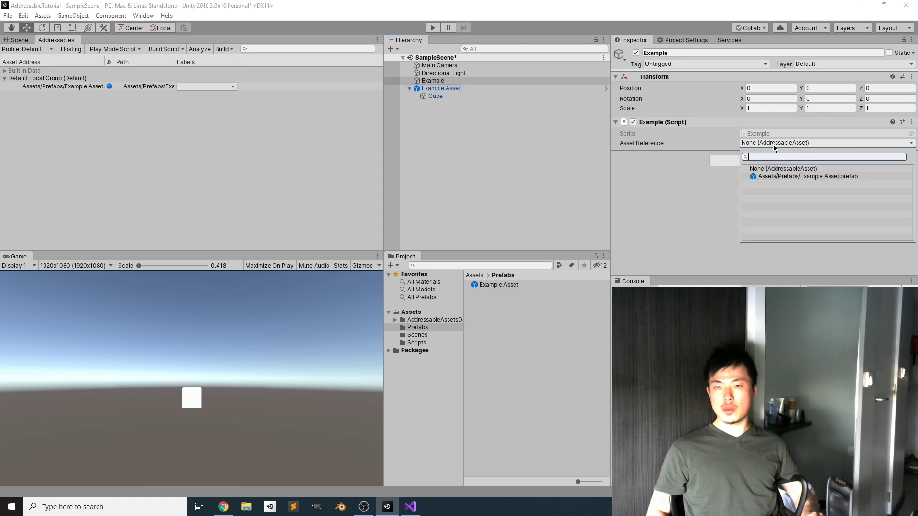
{"action": "left_click", "coordinate": [775, 177]}
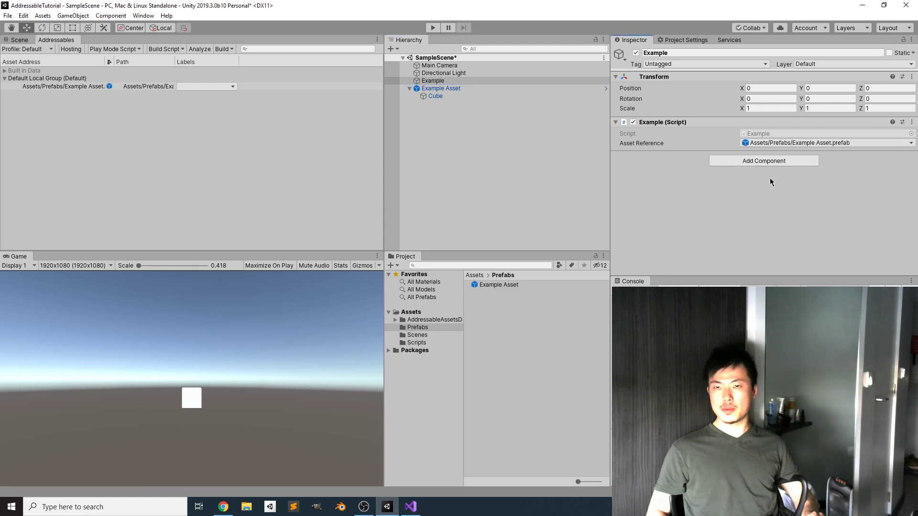
Step: Delete the Example Asset object from the scene hierarchy and save the scene
{"action": "left_click", "coordinate": [473, 88]}
{"action": "key", "text": "Delete"}
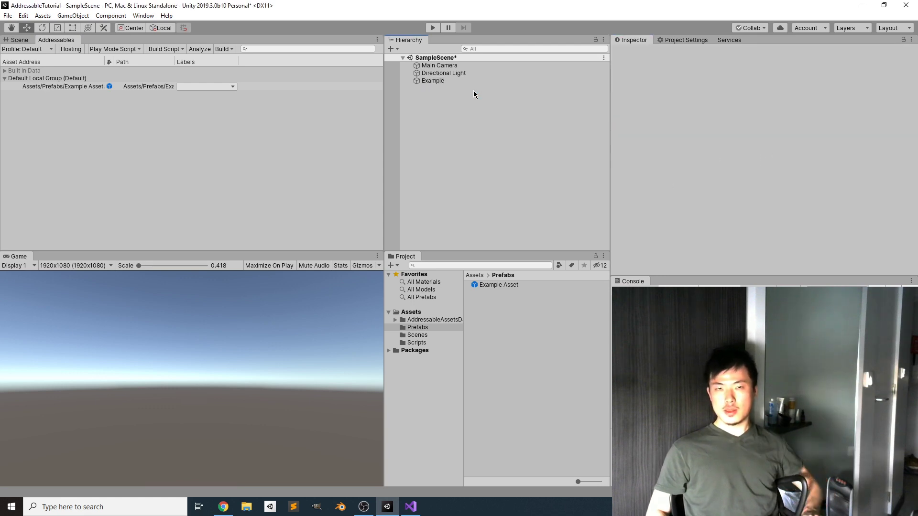
{"action": "key", "text": "ctrl+s"}
Step: Test in Play mode that the Example script instantiates the addressable prefab, and stop the game
{"action": "left_click", "coordinate": [434, 29]}
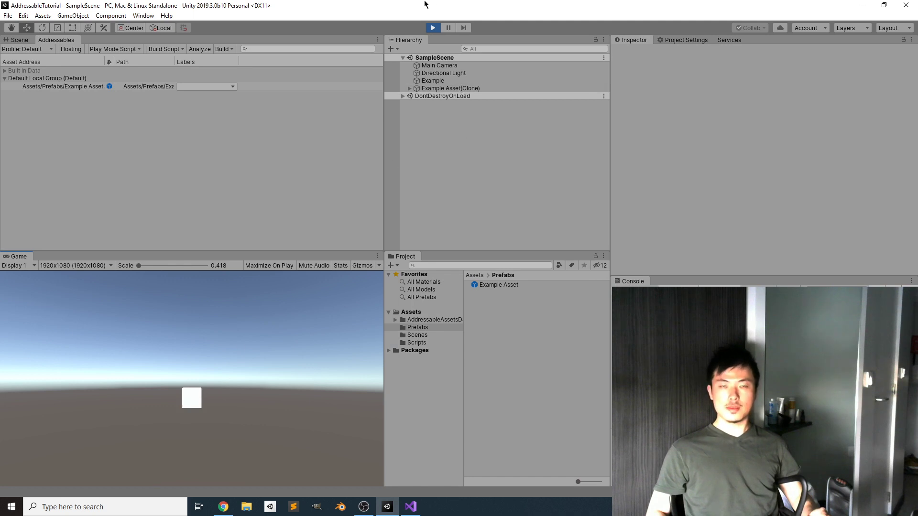
{"action": "left_click", "coordinate": [433, 28]}
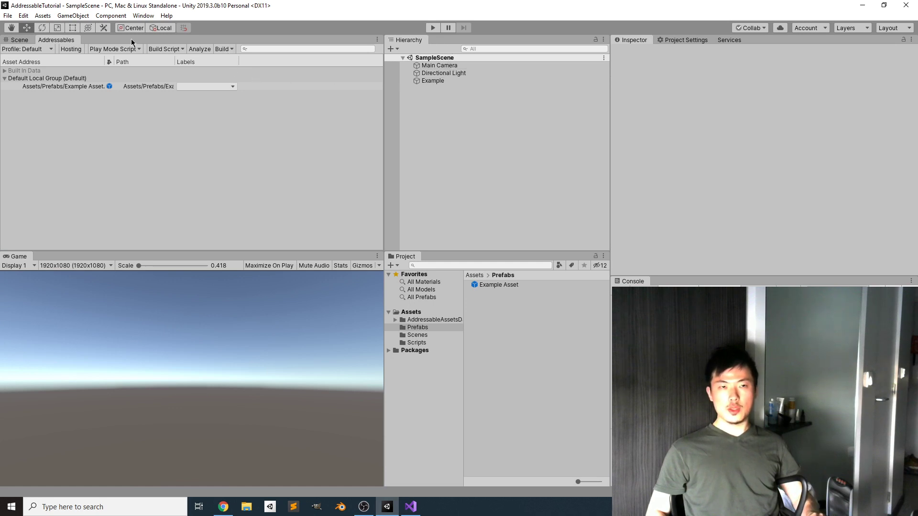
Step: Inspect the profile entries of AddressableAssetSettings in the AddressableAssetsData folder, including the remote build and load paths
{"action": "left_click", "coordinate": [451, 322]}
{"action": "left_click", "coordinate": [524, 309]}
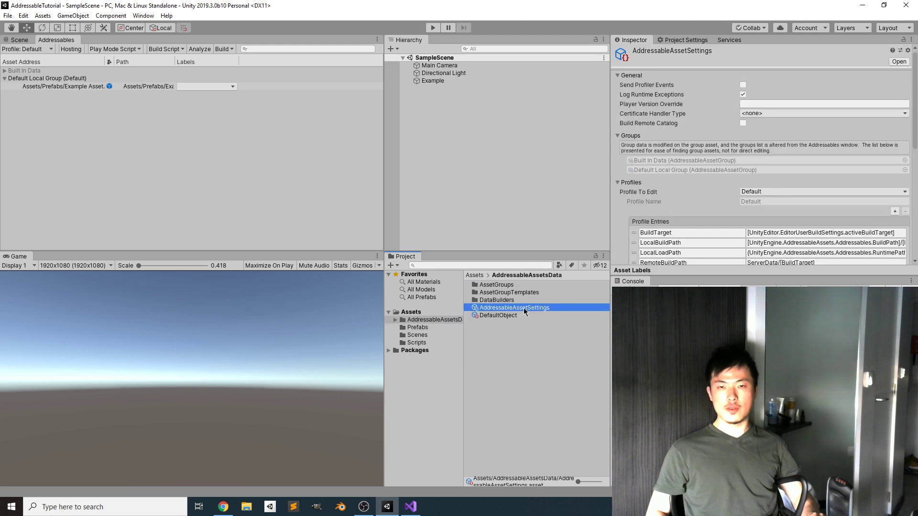
{"action": "scroll", "coordinate": [823, 225], "scroll_direction": "down", "scroll_amount": 3}
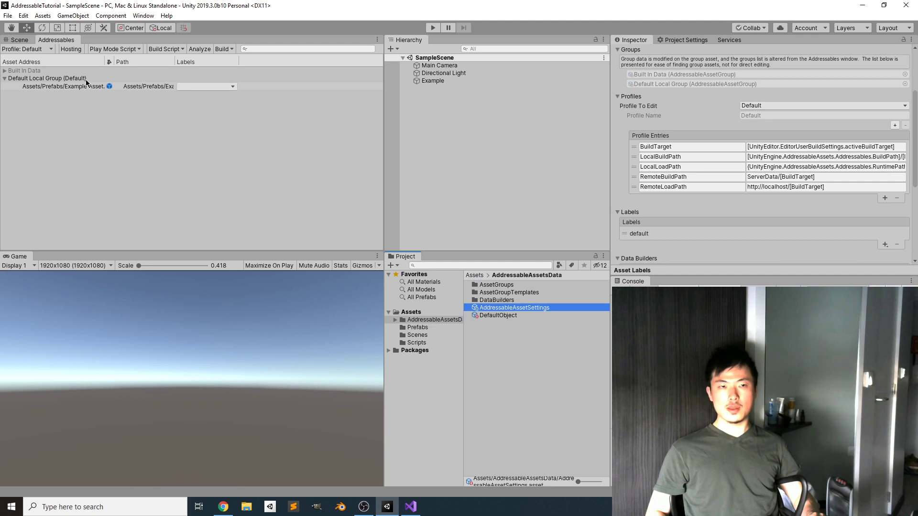
Step: Set the Default Local Group's Build Path to RemoteBuildPath and its Load Path to RemoteLoadPath
{"action": "left_click", "coordinate": [57, 79]}
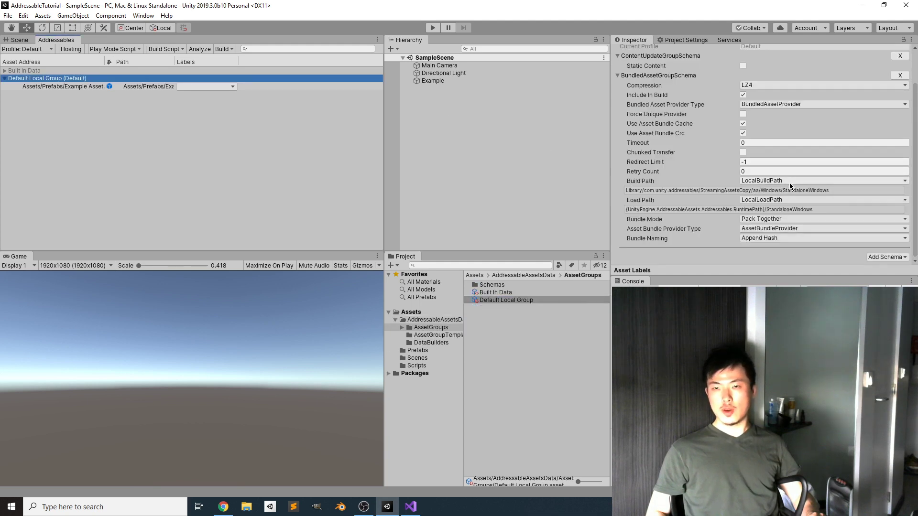
{"action": "left_click", "coordinate": [774, 182]}
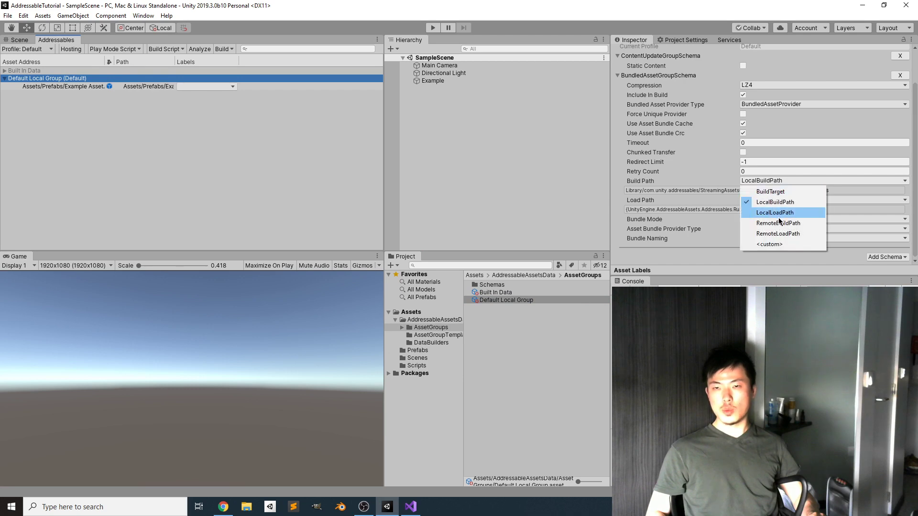
{"action": "left_click", "coordinate": [778, 223]}
{"action": "left_click", "coordinate": [777, 202]}
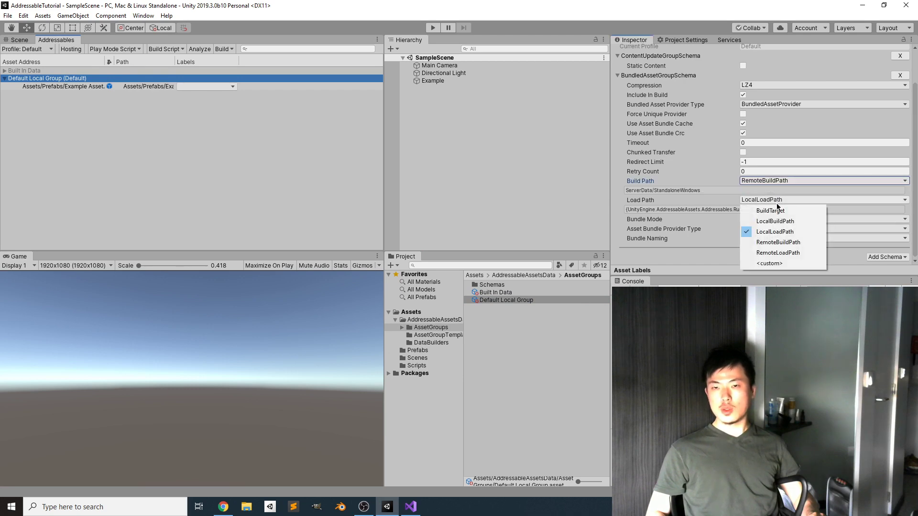
{"action": "left_click", "coordinate": [793, 253]}
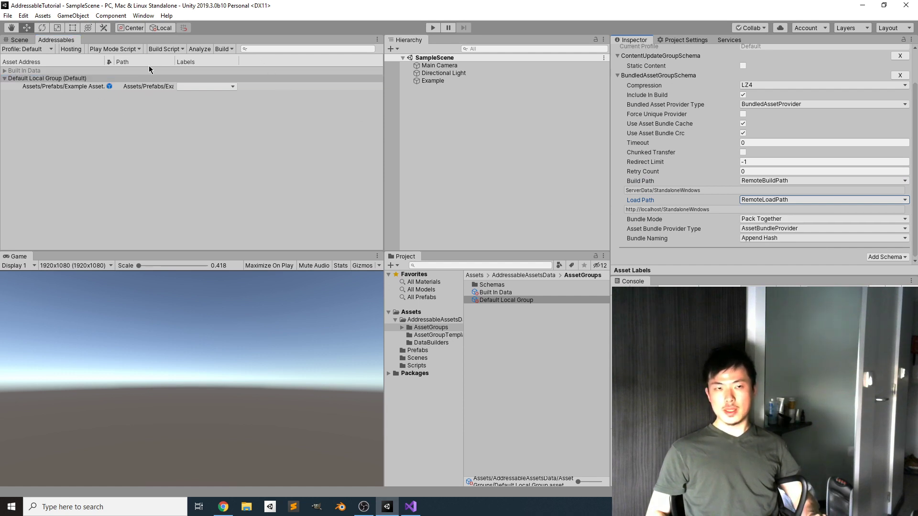
Step: Build the Addressables player content
{"action": "left_click", "coordinate": [228, 51]}
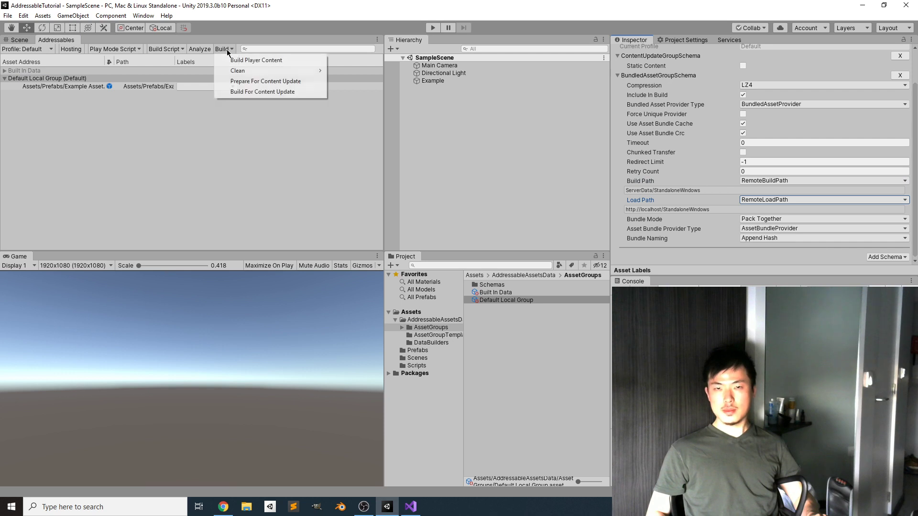
{"action": "left_click", "coordinate": [229, 61]}
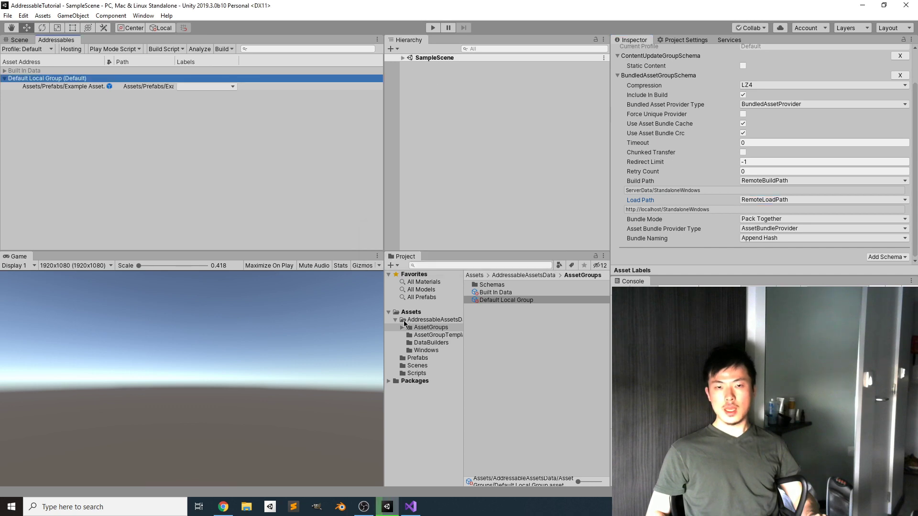
Step: Examine the built bundle files in the project's ServerData/StandaloneWindows folder in File Explorer, and return to Unity
{"action": "right_click", "coordinate": [425, 313]}
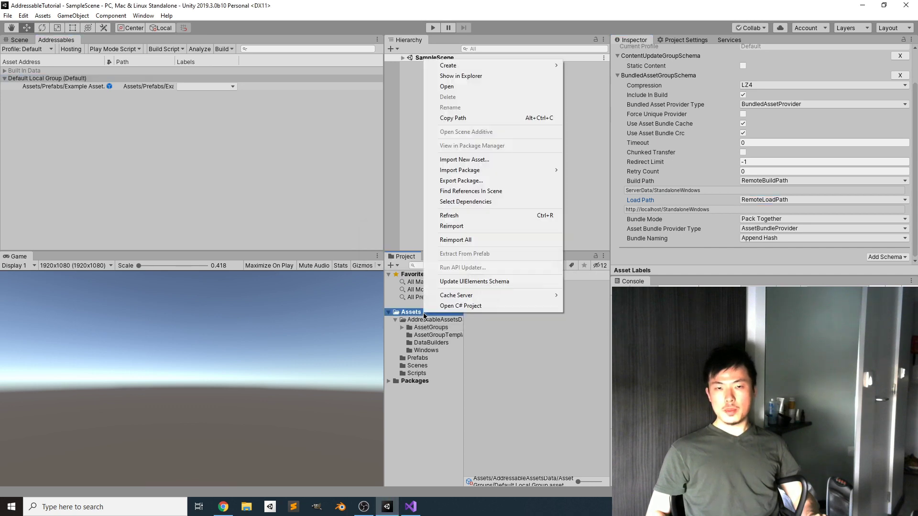
{"action": "left_click", "coordinate": [457, 78]}
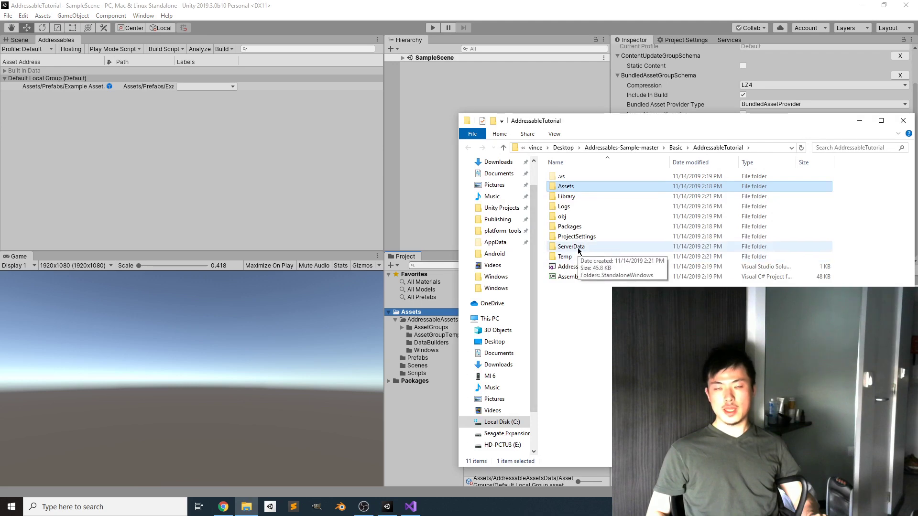
{"action": "double_click", "coordinate": [602, 247]}
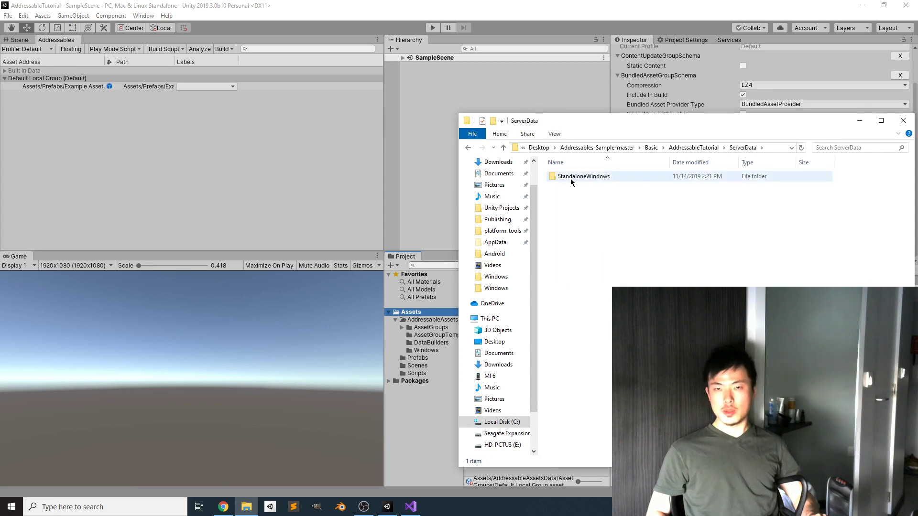
{"action": "double_click", "coordinate": [588, 178]}
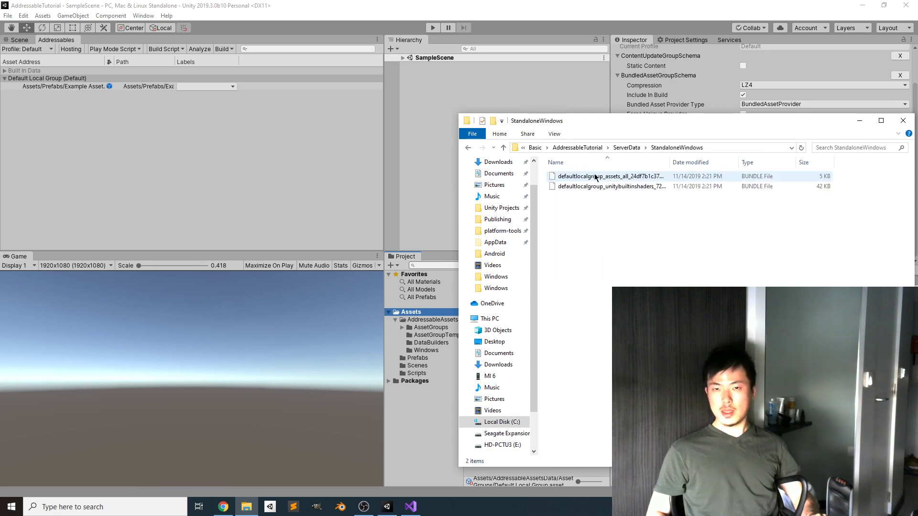
{"action": "left_click_drag", "start_coordinate": [616, 207], "coordinate": [583, 177]}
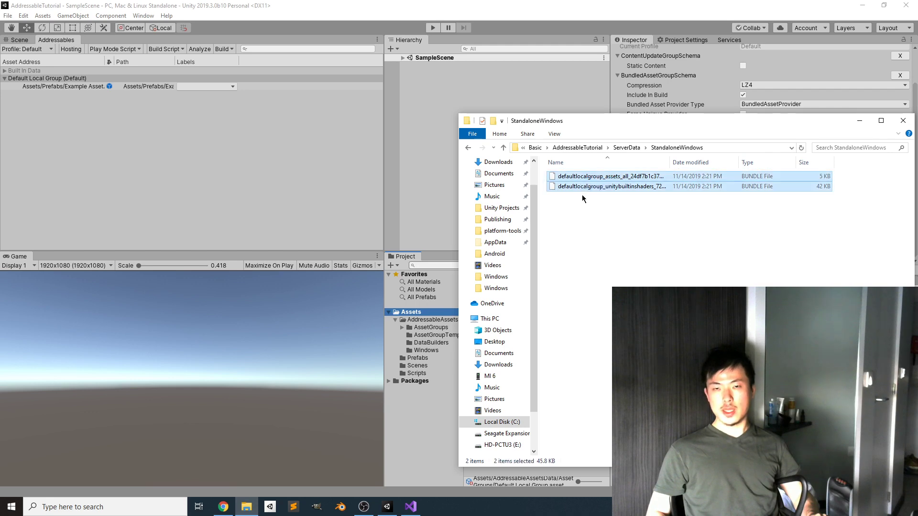
{"action": "left_click", "coordinate": [588, 217]}
{"action": "left_click_drag", "start_coordinate": [587, 130], "coordinate": [415, 148]}
{"action": "left_click", "coordinate": [466, 84]}
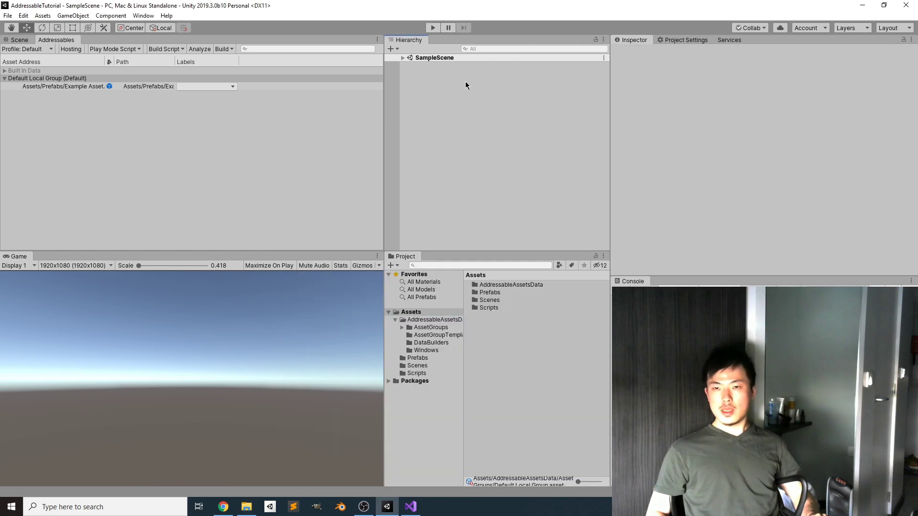
Step: Run the scene again in Play mode with the Fast Mode play script, and stop it
{"action": "left_click", "coordinate": [227, 79]}
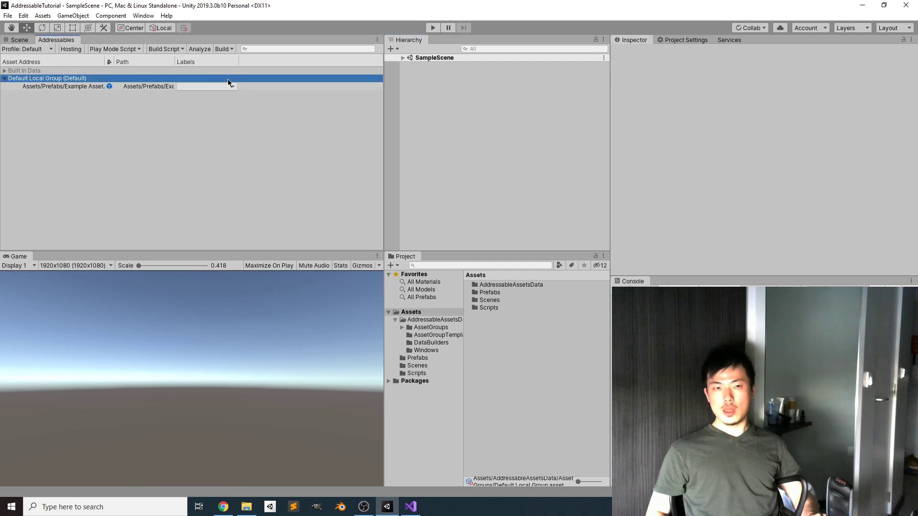
{"action": "left_click", "coordinate": [435, 27]}
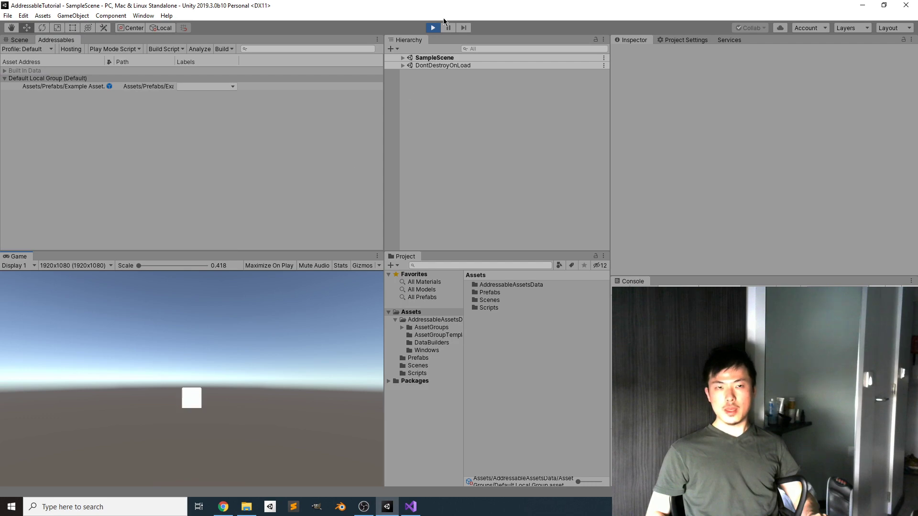
{"action": "left_click", "coordinate": [432, 27]}
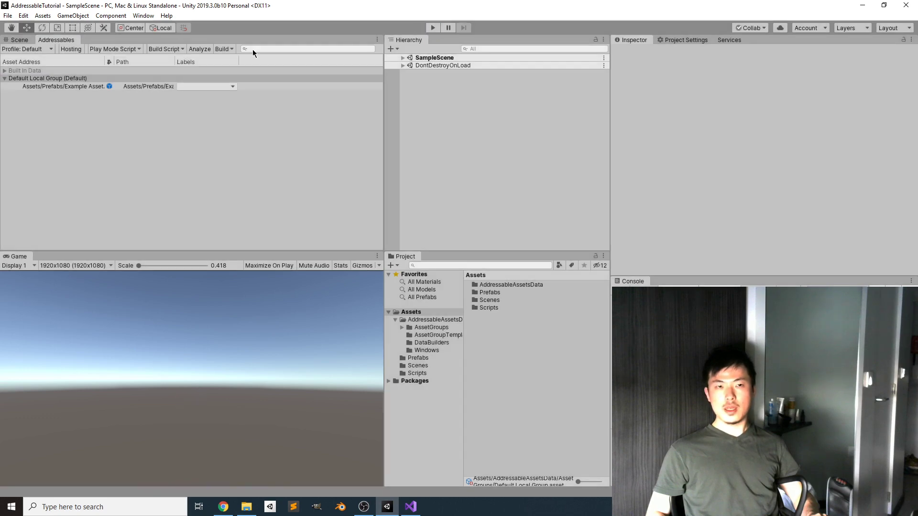
Step: Change the Addressables play mode script to Packed Play Mode and test the scene in Play mode
{"action": "left_click", "coordinate": [111, 50]}
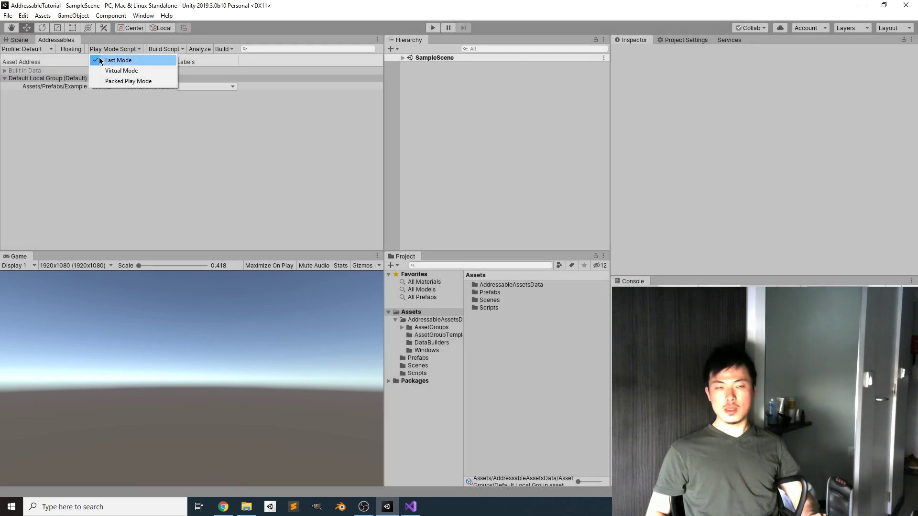
{"action": "left_click", "coordinate": [115, 82]}
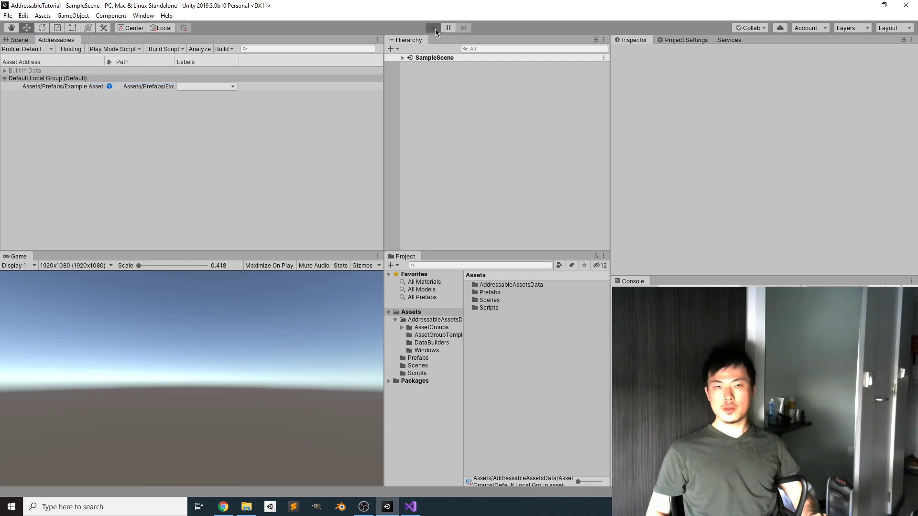
{"action": "left_click", "coordinate": [433, 28]}
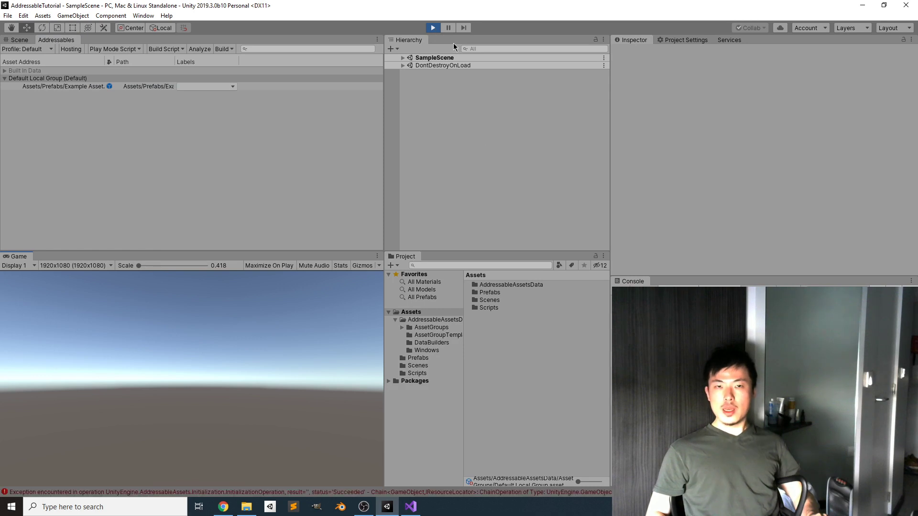
{"action": "left_click", "coordinate": [433, 28]}
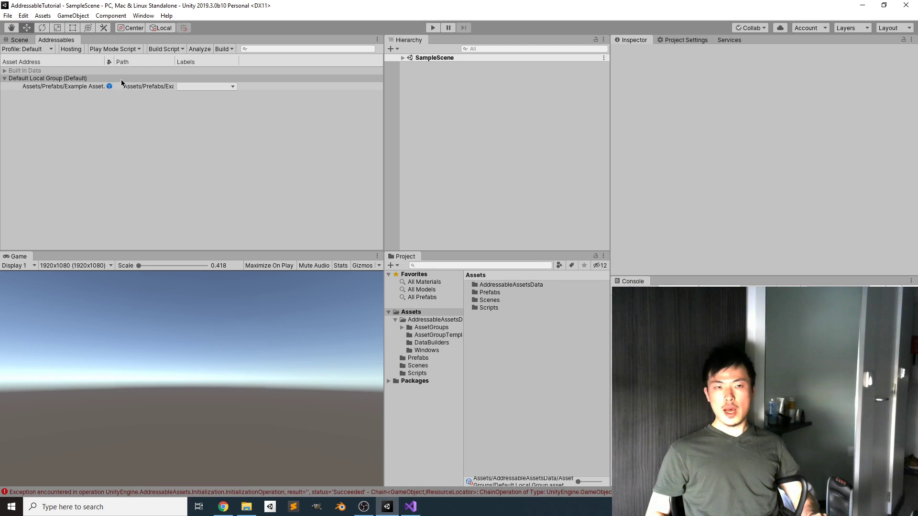
Step: Check the Default Local Group's Build Path and Load Path settings
{"action": "left_click", "coordinate": [121, 79]}
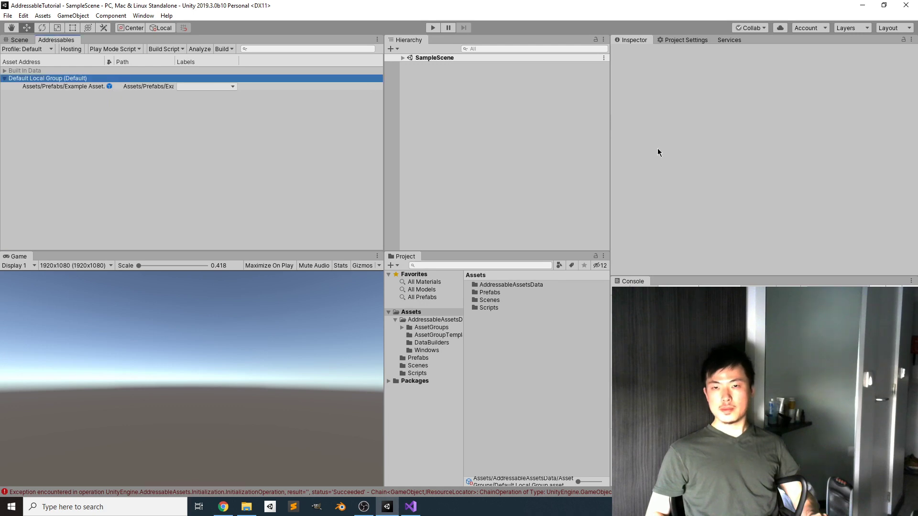
{"action": "left_click", "coordinate": [144, 87]}
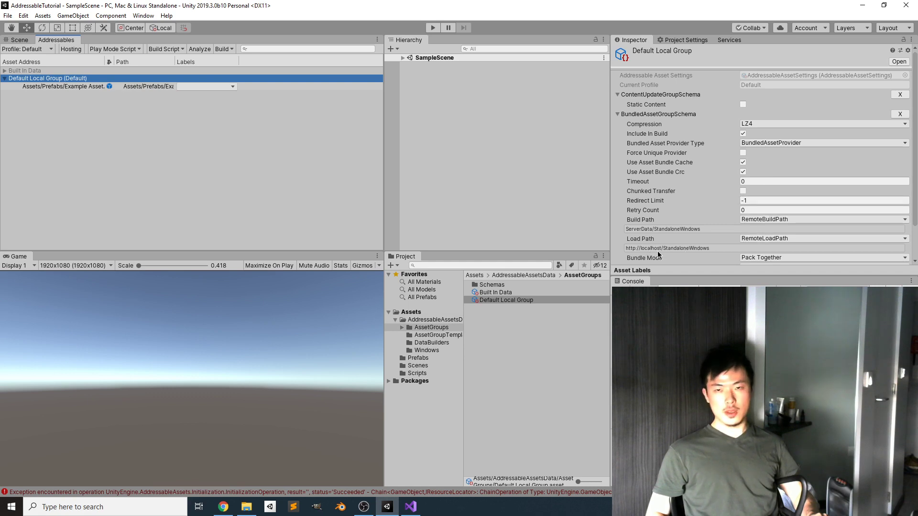
Step: Switch to Google Cloud Storage in Chrome and start a new bucket named example-addressable
{"action": "left_click", "coordinate": [221, 506]}
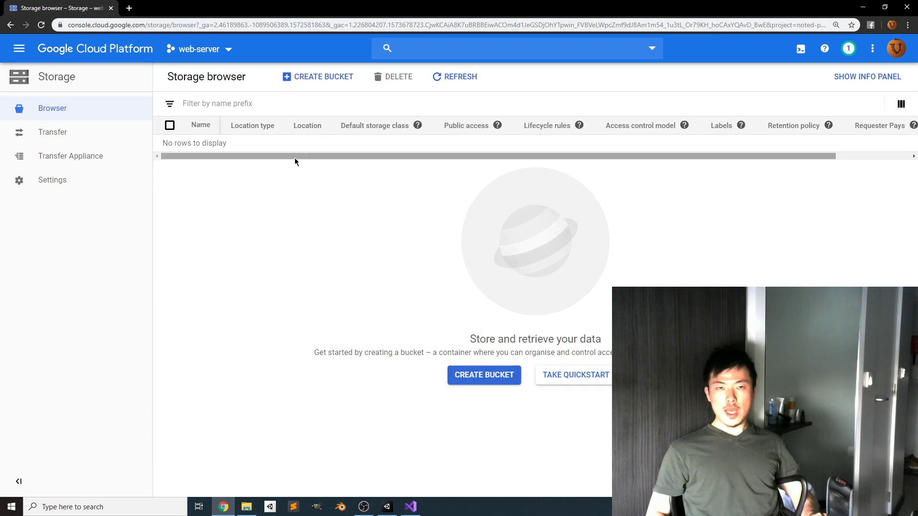
{"action": "left_click", "coordinate": [317, 82]}
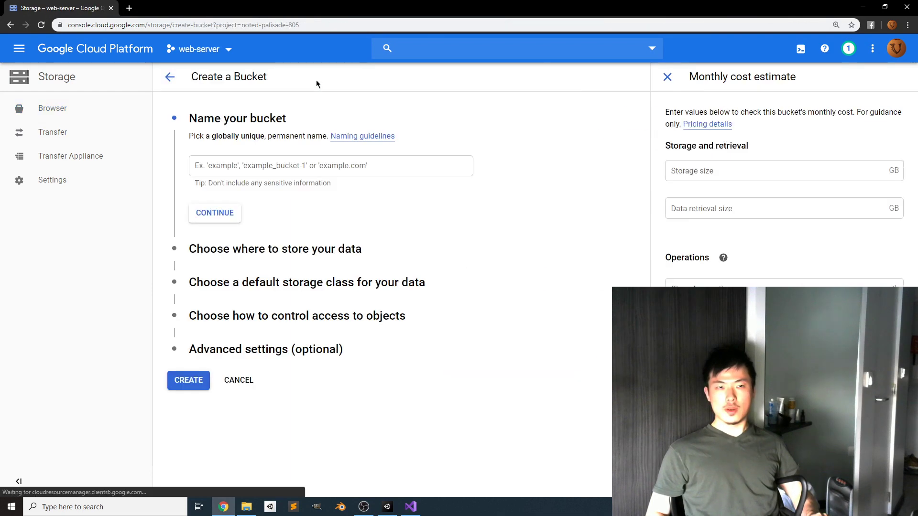
{"action": "left_click", "coordinate": [285, 172]}
{"action": "type", "text": "example"}
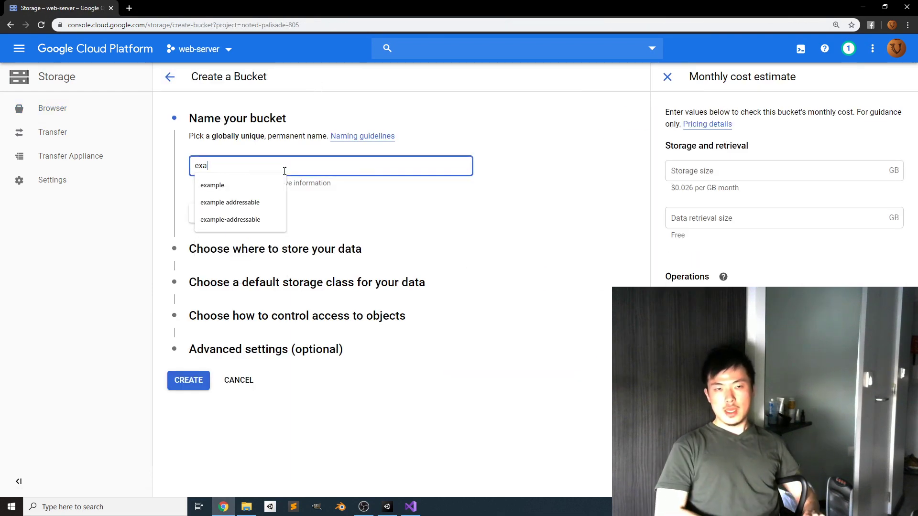
{"action": "key", "text": "Down"}
{"action": "key", "text": "Down"}
{"action": "key", "text": "Down"}
{"action": "key", "text": "Return"}
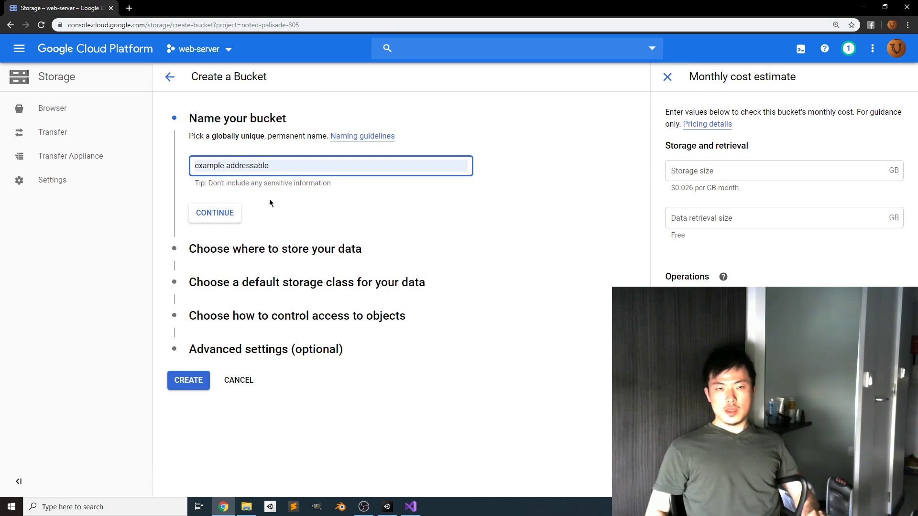
Step: Create the bucket with the us multi-region location, Standard storage class, Uniform access control and a Google-managed key
{"action": "left_click", "coordinate": [210, 221]}
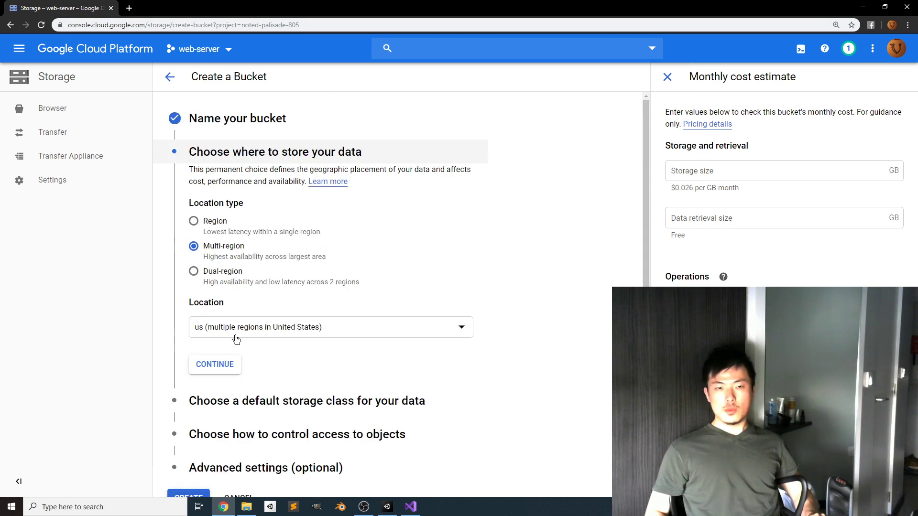
{"action": "left_click", "coordinate": [223, 368]}
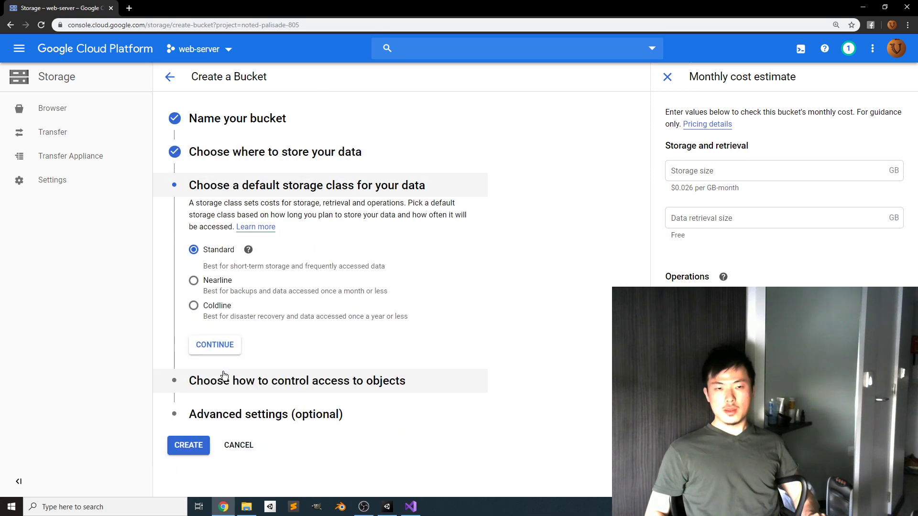
{"action": "left_click", "coordinate": [225, 346]}
{"action": "left_click", "coordinate": [213, 297]}
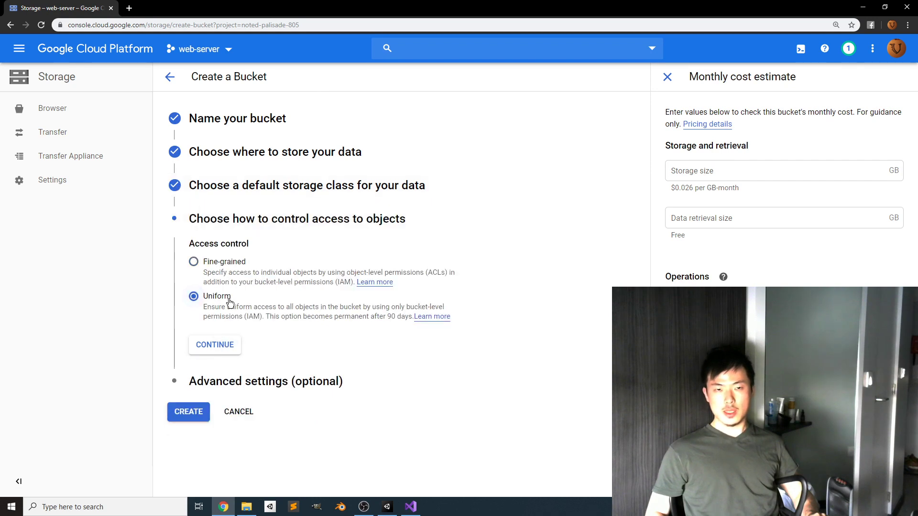
{"action": "left_click", "coordinate": [226, 342]}
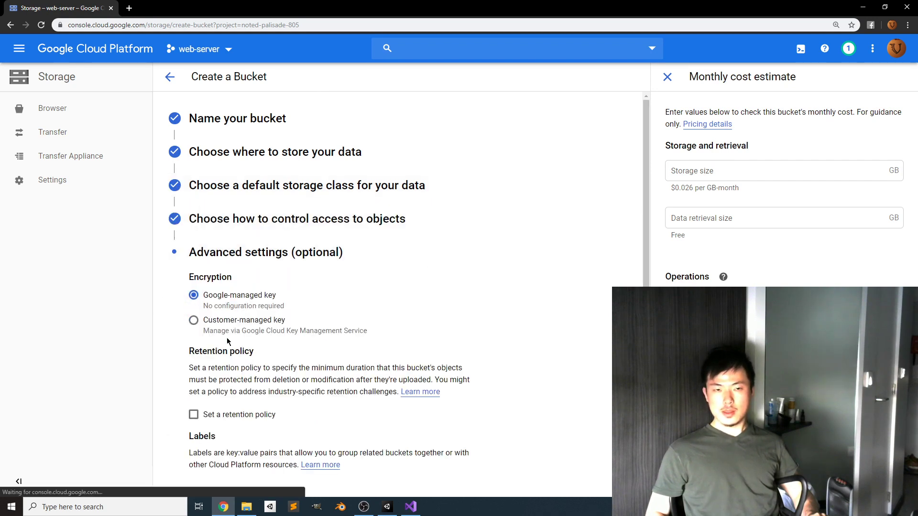
{"action": "scroll", "coordinate": [225, 412], "scroll_direction": "down", "scroll_amount": 2}
{"action": "left_click", "coordinate": [185, 476]}
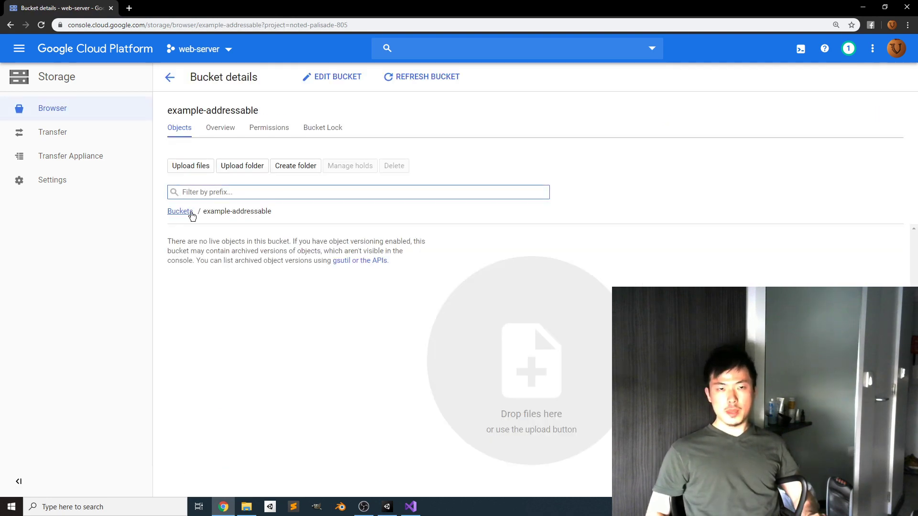
Step: Open the permissions of the example-addressable bucket and enter allUsers as a new member
{"action": "left_click", "coordinate": [269, 128]}
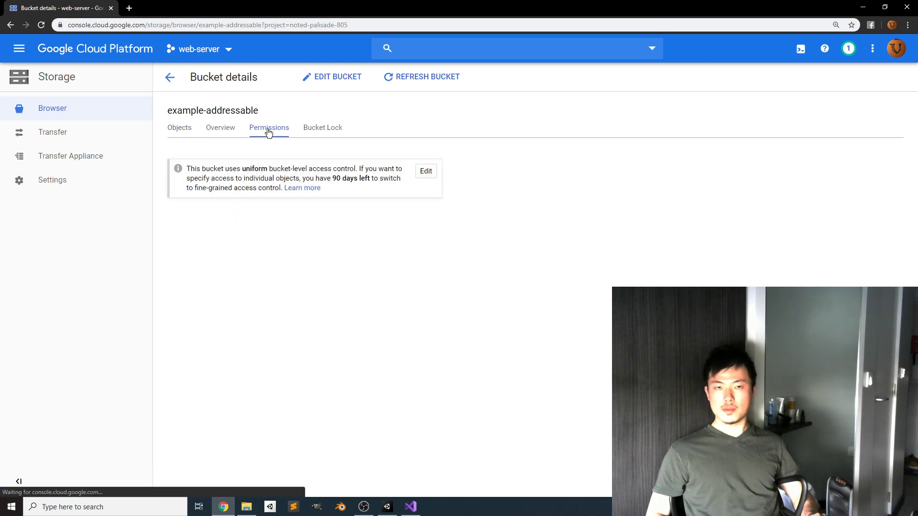
{"action": "left_click", "coordinate": [187, 128]}
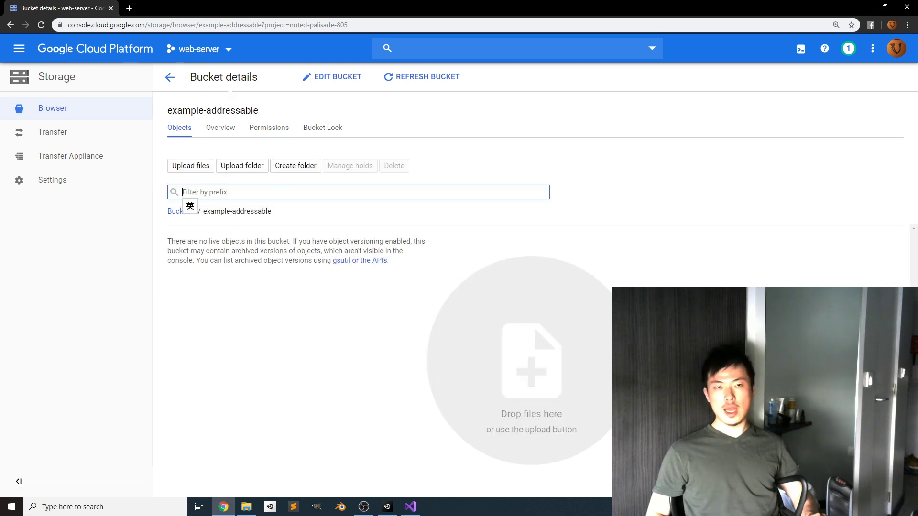
{"action": "left_click", "coordinate": [279, 129]}
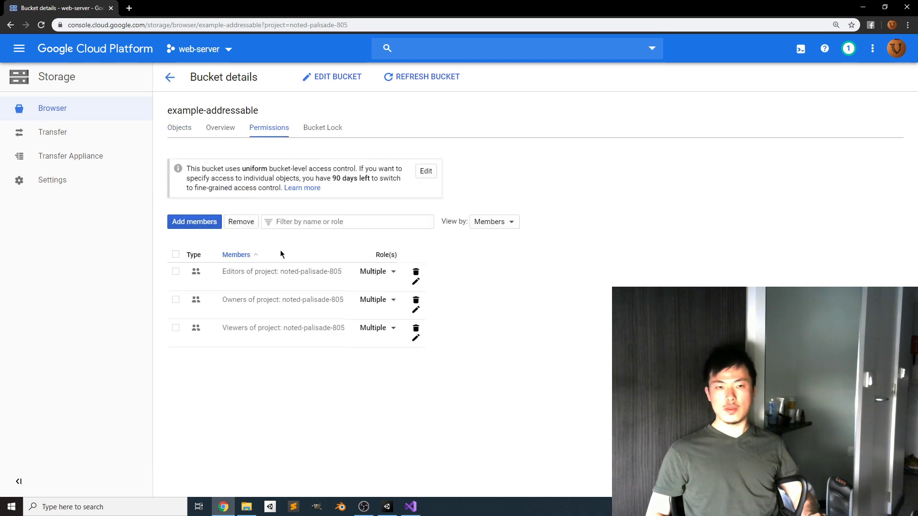
{"action": "left_click", "coordinate": [187, 226]}
{"action": "type", "text": "all"}
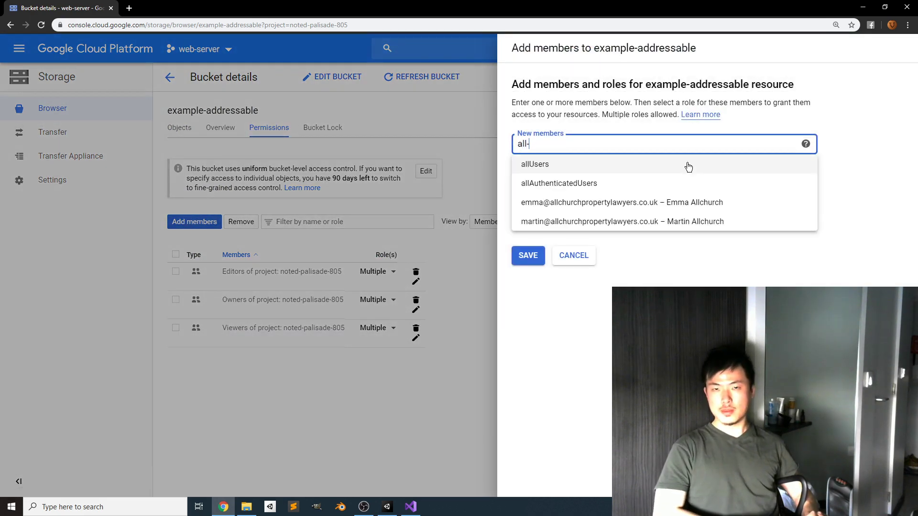
{"action": "type", "text": "-"}
{"action": "key", "text": "BackSpace"}
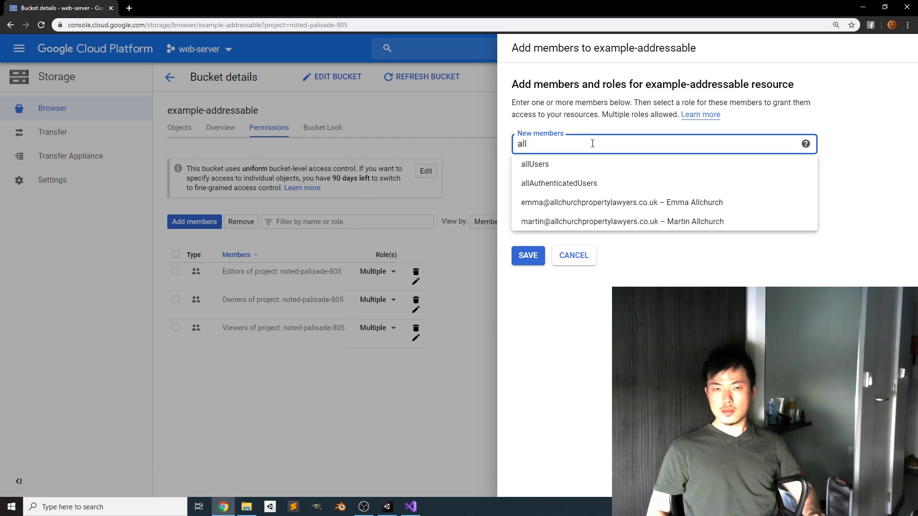
{"action": "left_click", "coordinate": [550, 164]}
Step: Assign the Storage Object Viewer role to allUsers and save the new bucket permission
{"action": "left_click", "coordinate": [555, 186]}
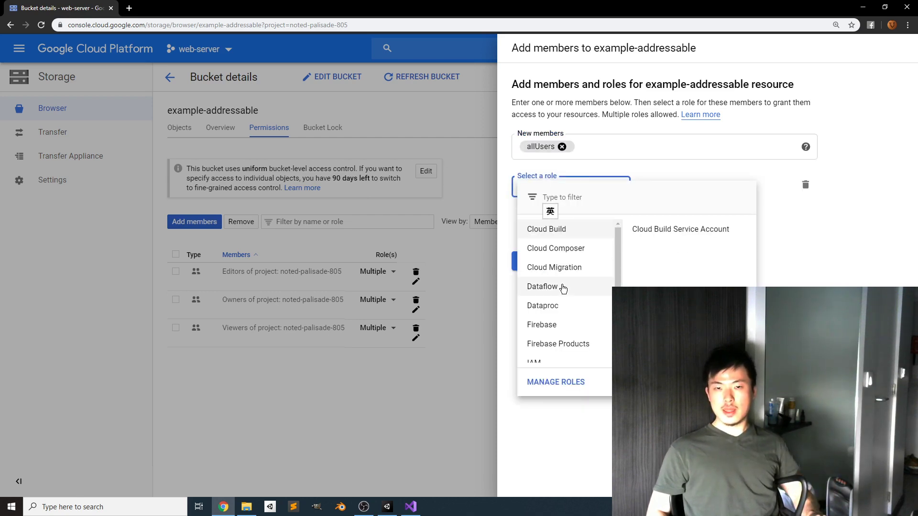
{"action": "scroll", "coordinate": [563, 287], "scroll_direction": "down", "scroll_amount": 2}
{"action": "mouse_move", "coordinate": [557, 333]}
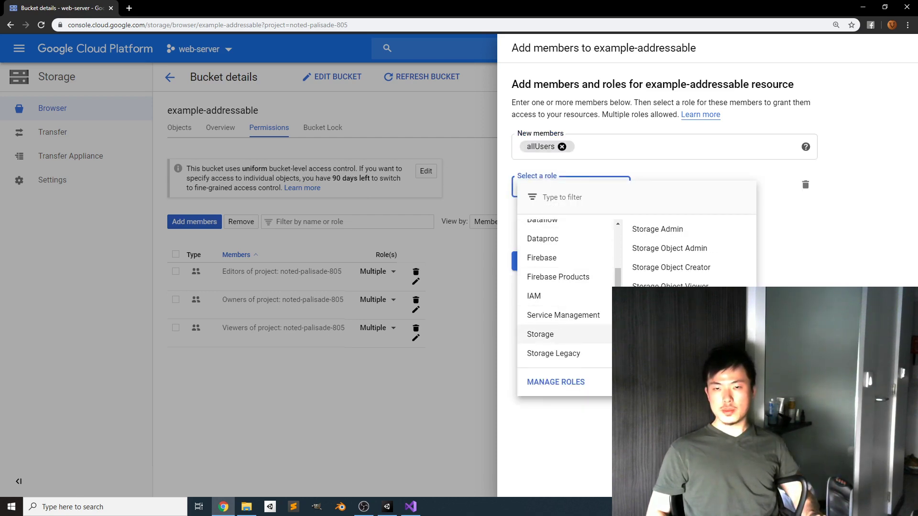
{"action": "left_click", "coordinate": [670, 285]}
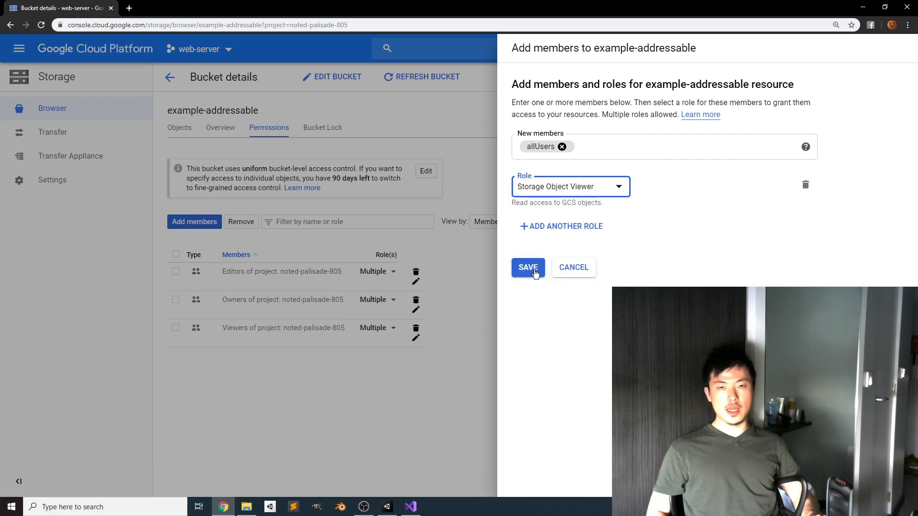
{"action": "left_click", "coordinate": [531, 275]}
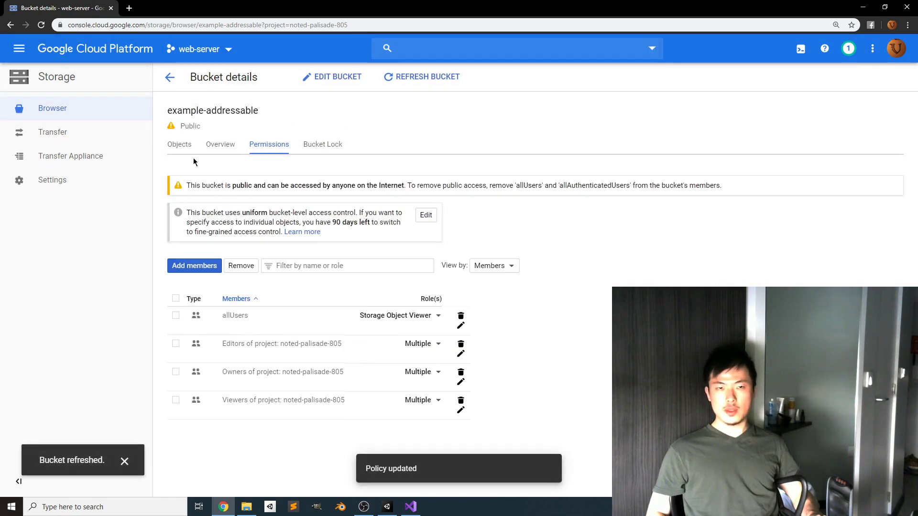
Step: Upload the StandaloneWindows folder from the project's ServerData folder to the example-addressable bucket's objects
{"action": "left_click", "coordinate": [181, 148]}
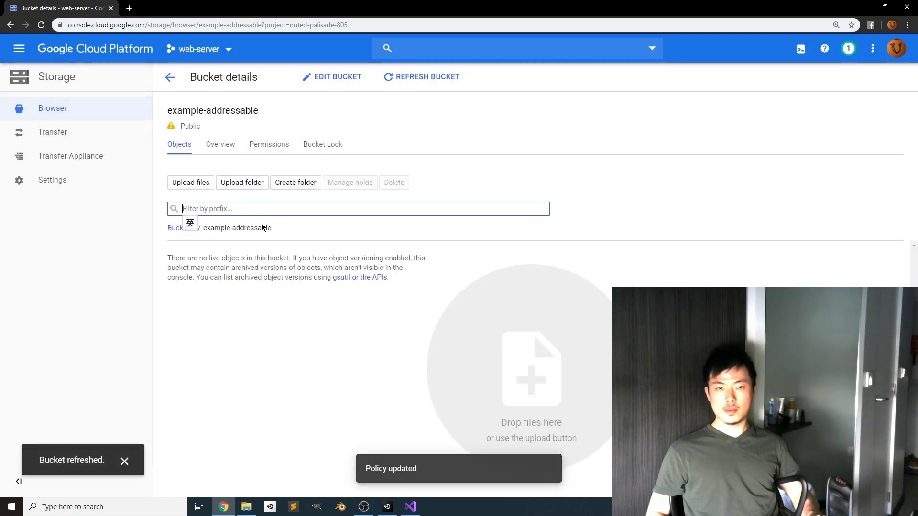
{"action": "left_click", "coordinate": [246, 507]}
{"action": "key", "text": "BackSpace"}
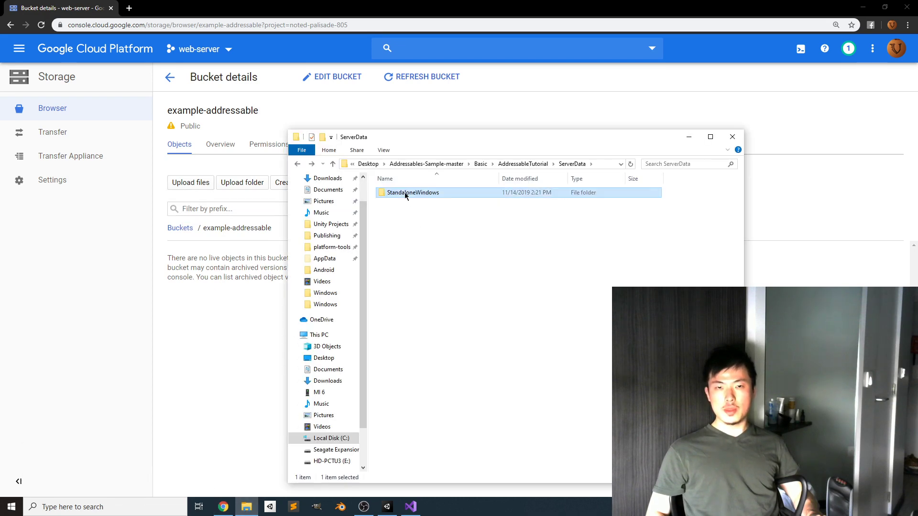
{"action": "left_click_drag", "start_coordinate": [405, 195], "coordinate": [209, 297]}
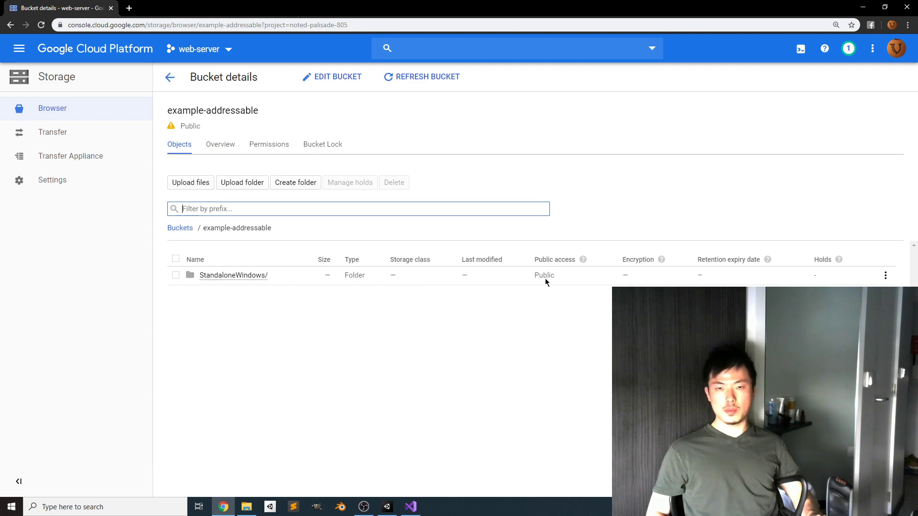
Step: Open the uploaded StandaloneWindows folder, copy the unitybuiltinshaders bundle's link and test it in a new browser tab
{"action": "left_click", "coordinate": [248, 276]}
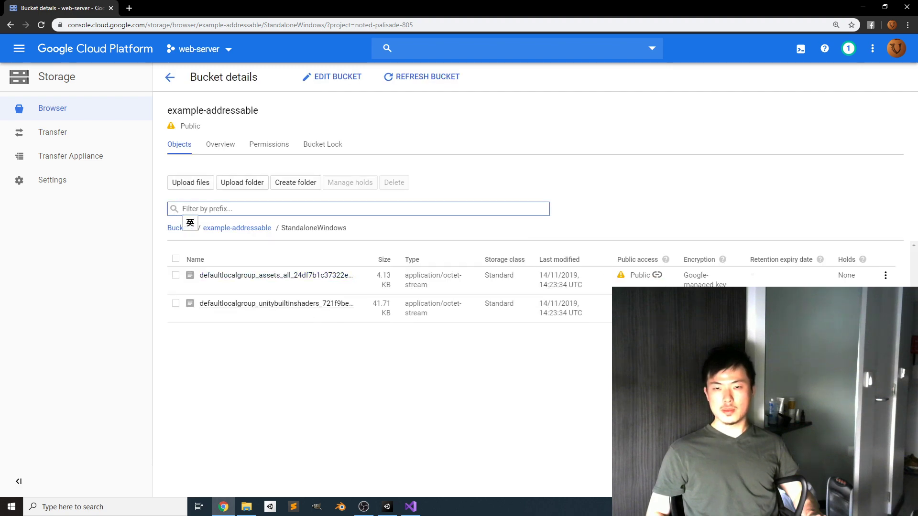
{"action": "left_click", "coordinate": [276, 304]}
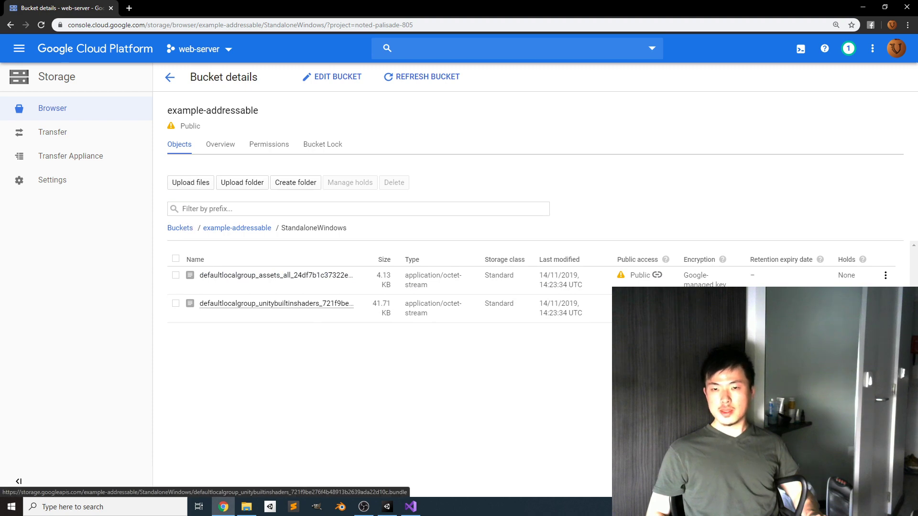
{"action": "left_click", "coordinate": [129, 8]}
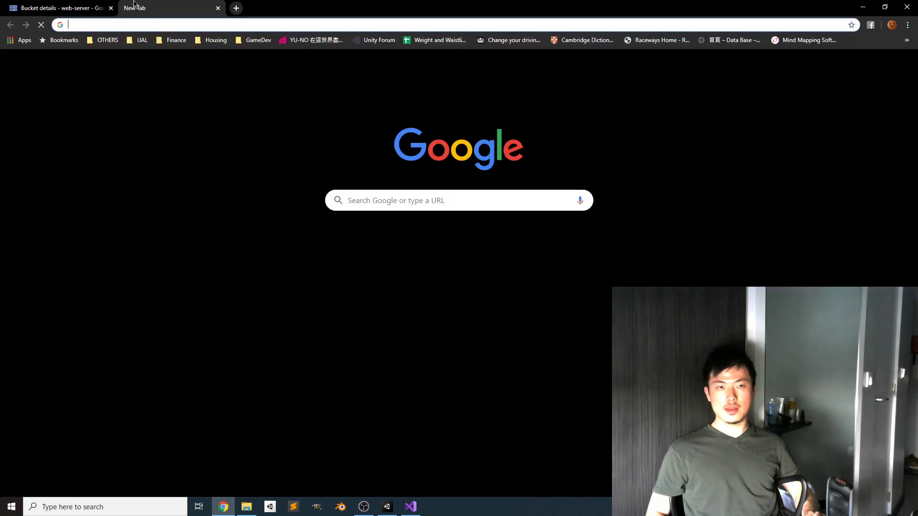
{"action": "type", "text": "https://storage.googleapis.com/example-addressable/StandaloneWindows/defaultlocalgroup_unitybuiltinshaders_721f9be276f4b48913b2639ada22d10c.bundle"}
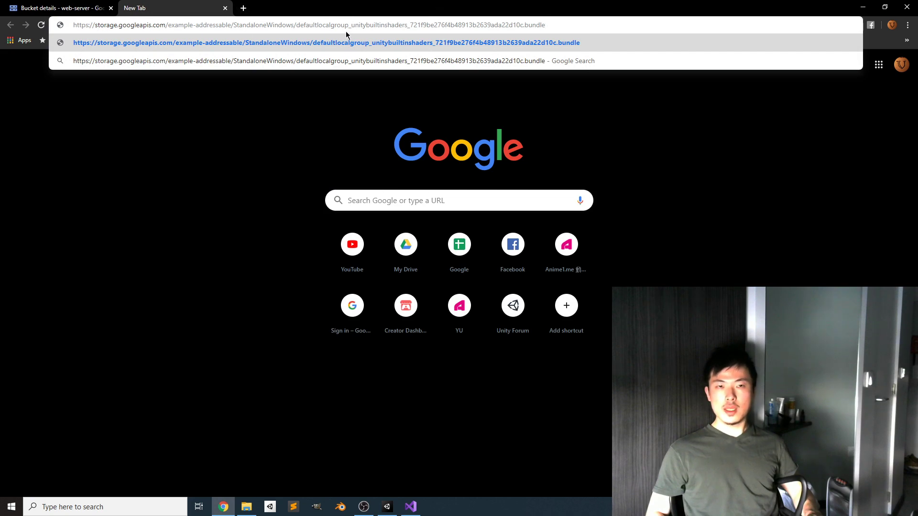
{"action": "key", "text": "Return"}
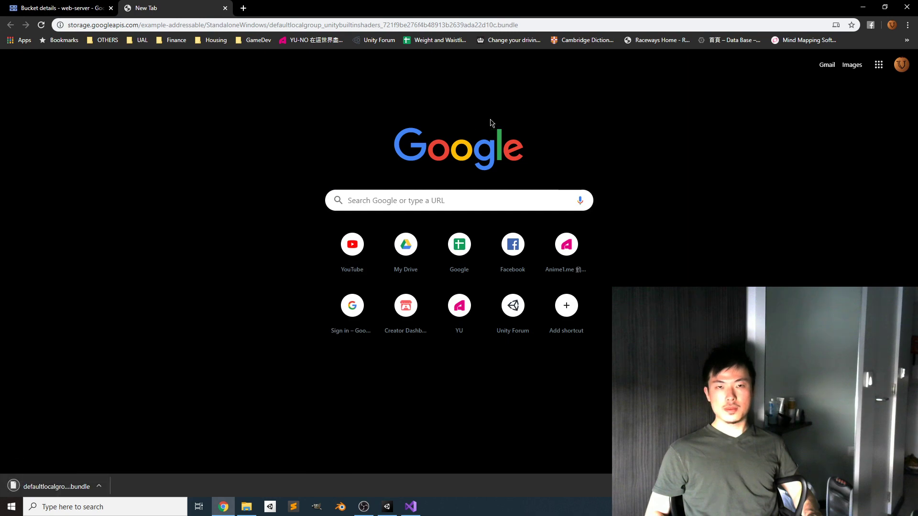
{"action": "left_click", "coordinate": [536, 24]}
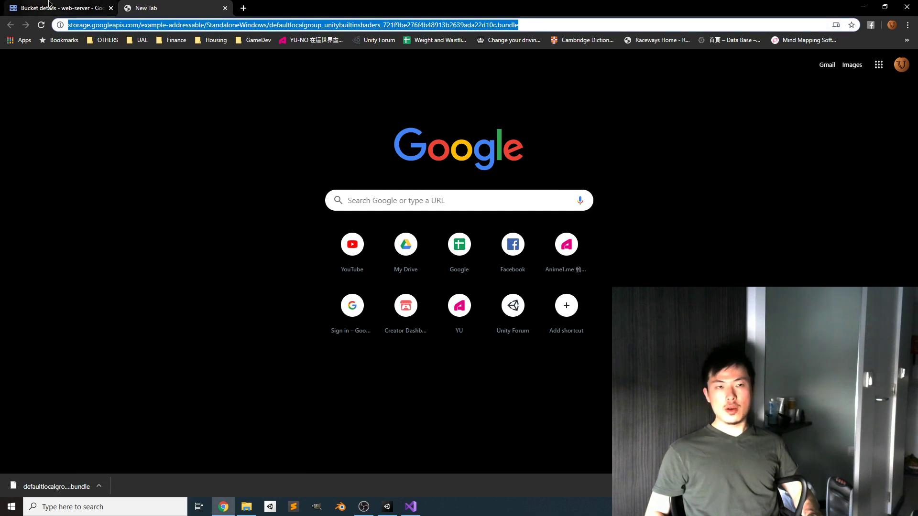
{"action": "left_click", "coordinate": [67, 8]}
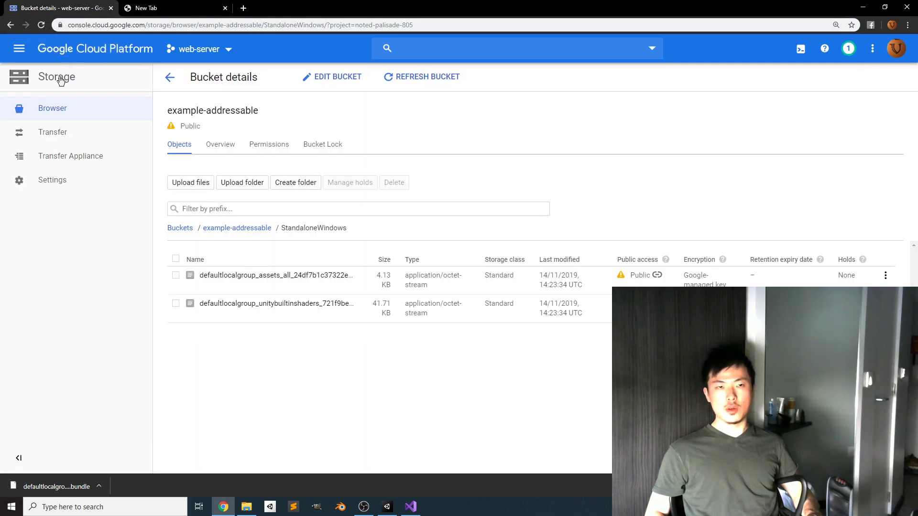
{"action": "left_click", "coordinate": [153, 7]}
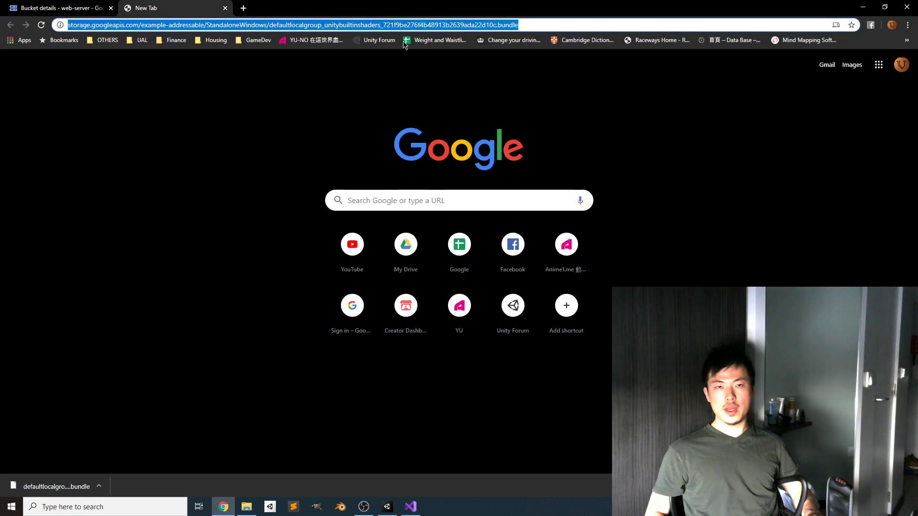
{"action": "left_click", "coordinate": [371, 26]}
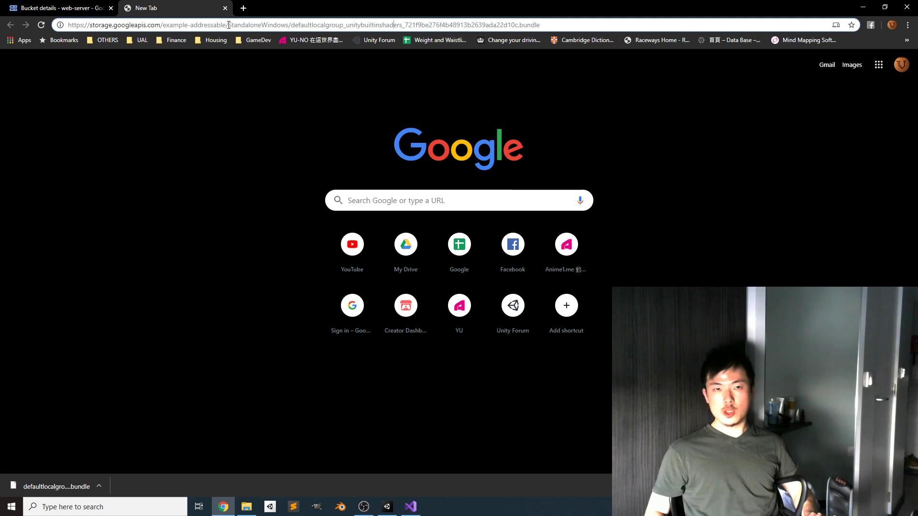
{"action": "left_click_drag", "start_coordinate": [215, 24], "coordinate": [69, 23]}
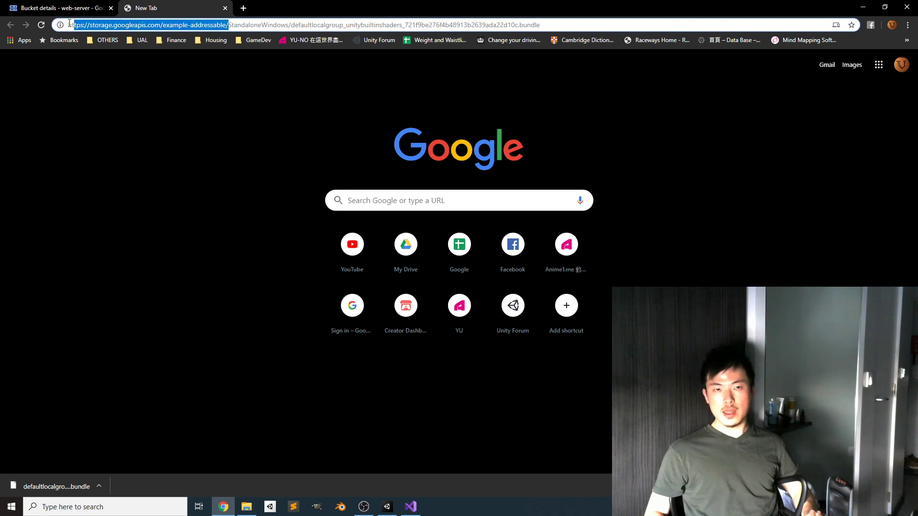
Step: Switch to Unity and check the Default Local Group's build and load path settings
{"action": "left_click", "coordinate": [864, 5]}
{"action": "left_click", "coordinate": [738, 88]}
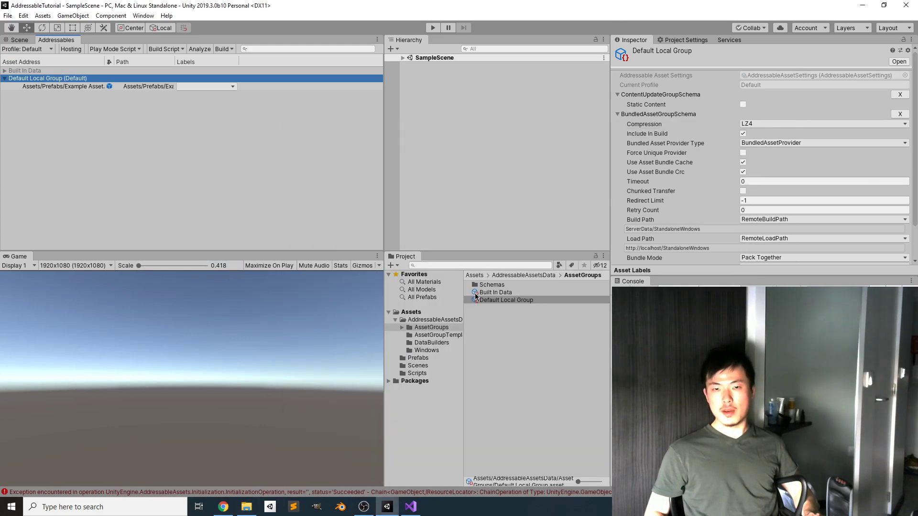
{"action": "left_click", "coordinate": [493, 292]}
{"action": "left_click", "coordinate": [497, 300]}
{"action": "scroll", "coordinate": [747, 239], "scroll_direction": "down", "scroll_amount": 2}
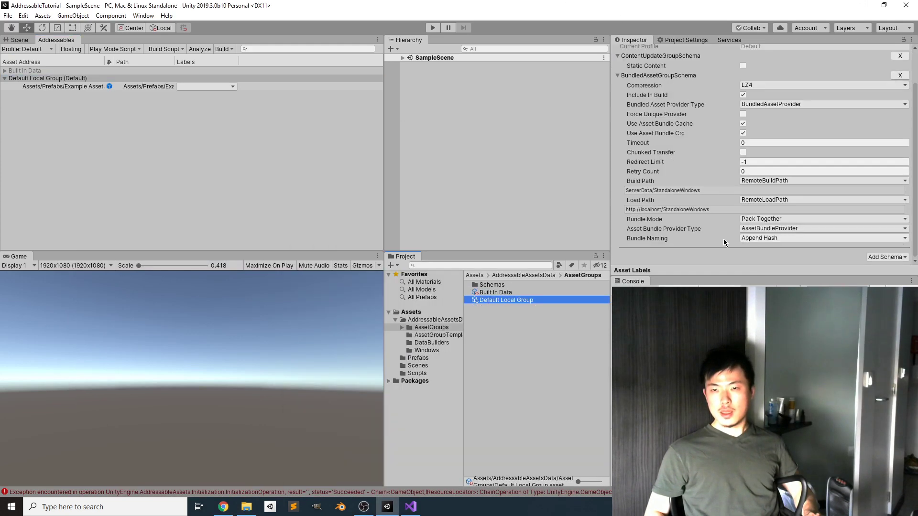
{"action": "left_click", "coordinate": [436, 319]}
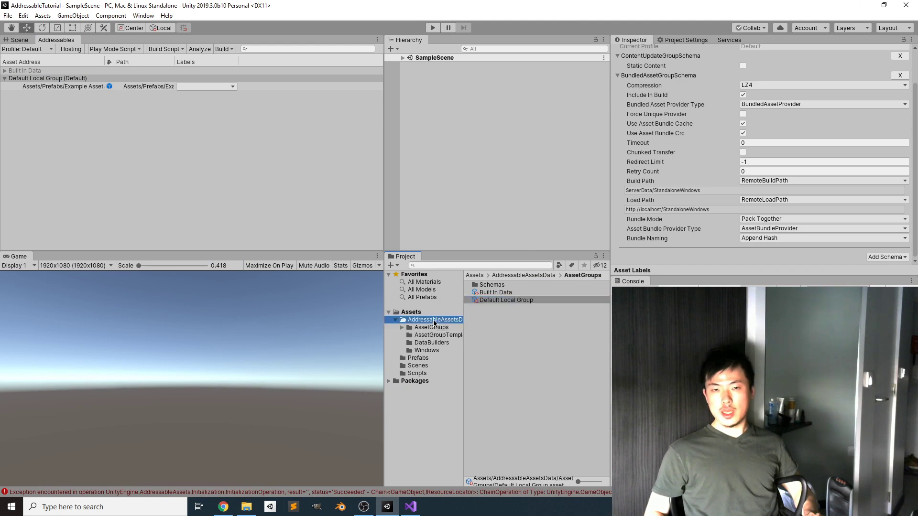
{"action": "left_click", "coordinate": [514, 315]}
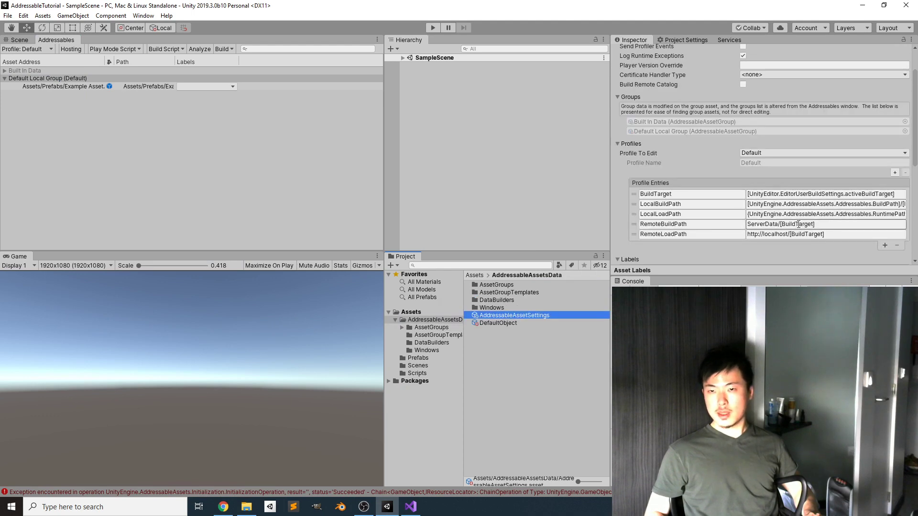
{"action": "left_click", "coordinate": [786, 233]}
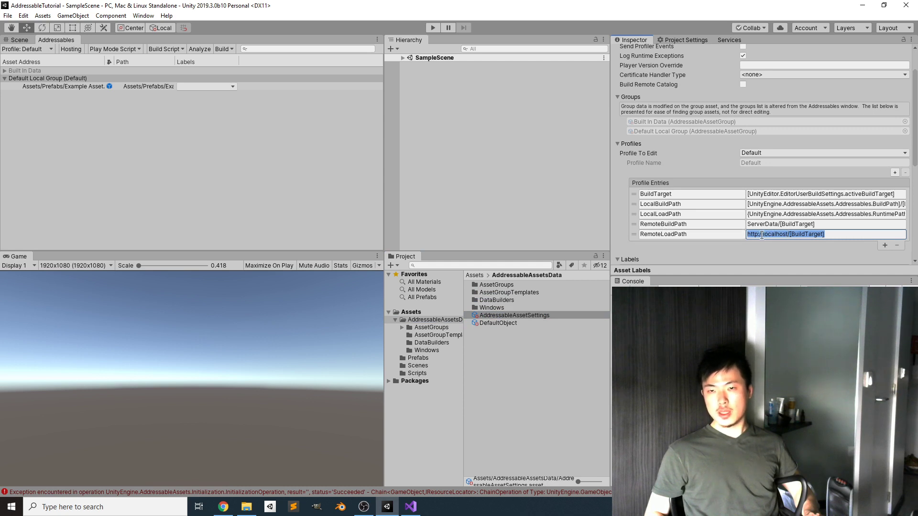
{"action": "left_click", "coordinate": [785, 235]}
{"action": "left_click_drag", "start_coordinate": [786, 234], "coordinate": [727, 239]}
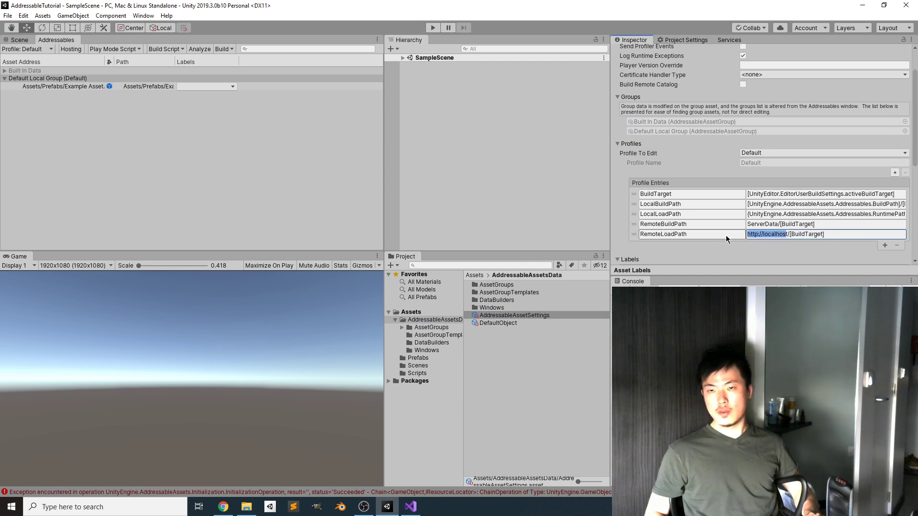
{"action": "key", "text": "BackSpace"}
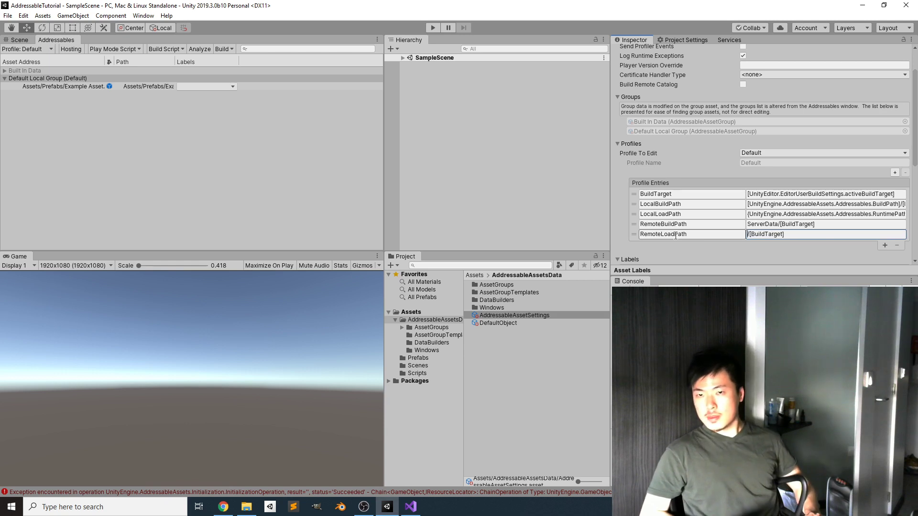
{"action": "type", "text": "https://storage.googleapis.com/example-addressable/"}
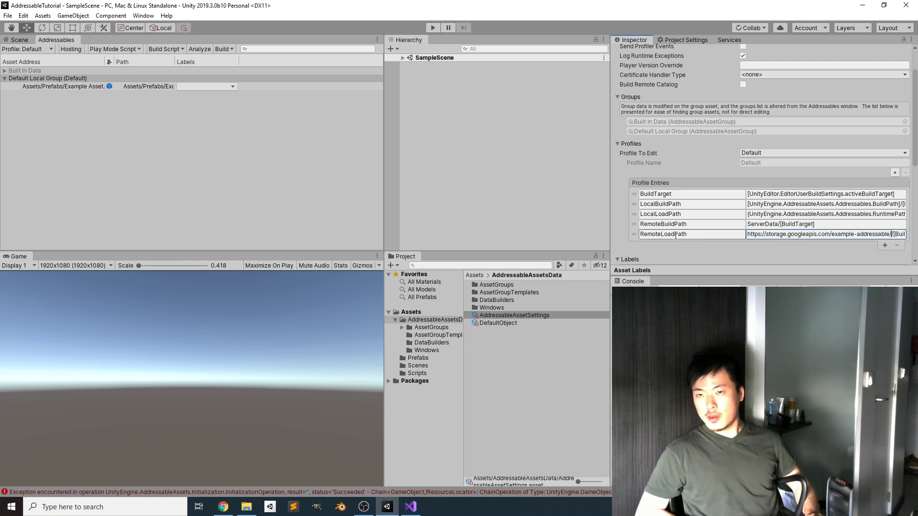
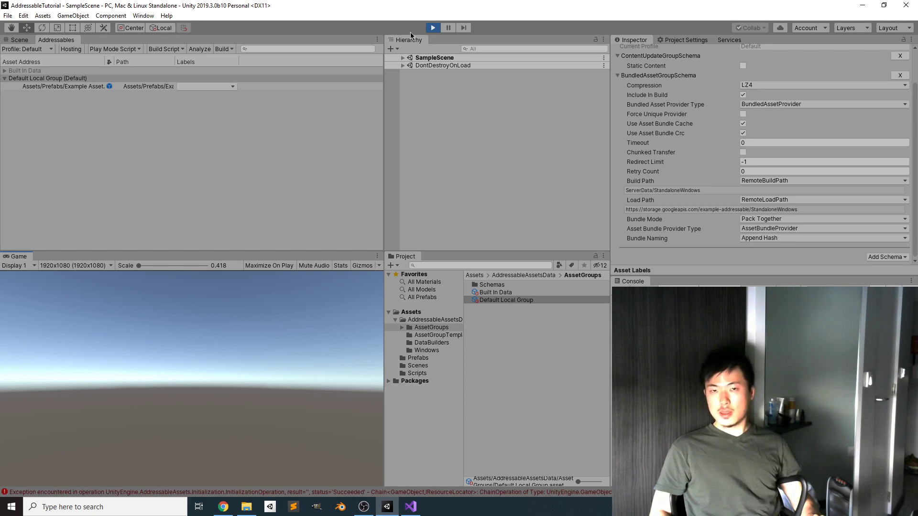
Step: Exit Play mode, keep RemoteLoadPath as the Default Local Group's load path, and build the Addressables player content
{"action": "left_click", "coordinate": [432, 28]}
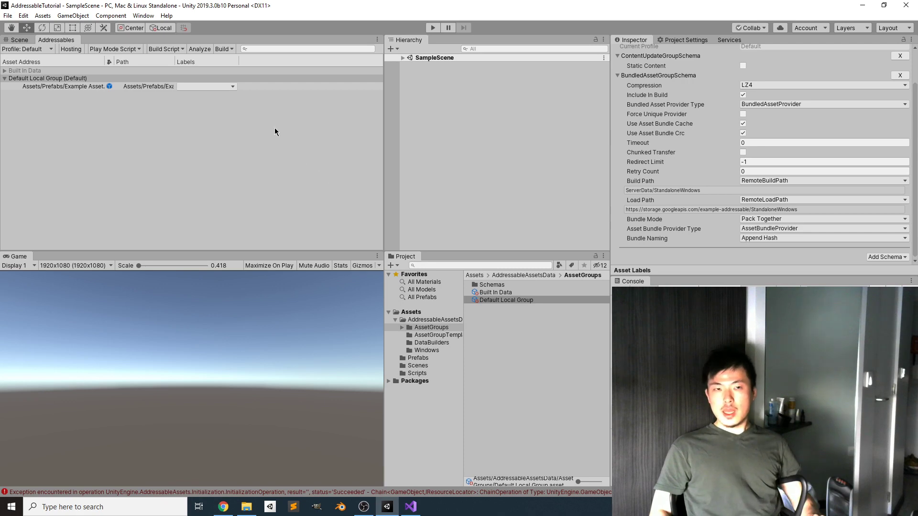
{"action": "left_click", "coordinate": [768, 198]}
{"action": "left_click", "coordinate": [768, 198]}
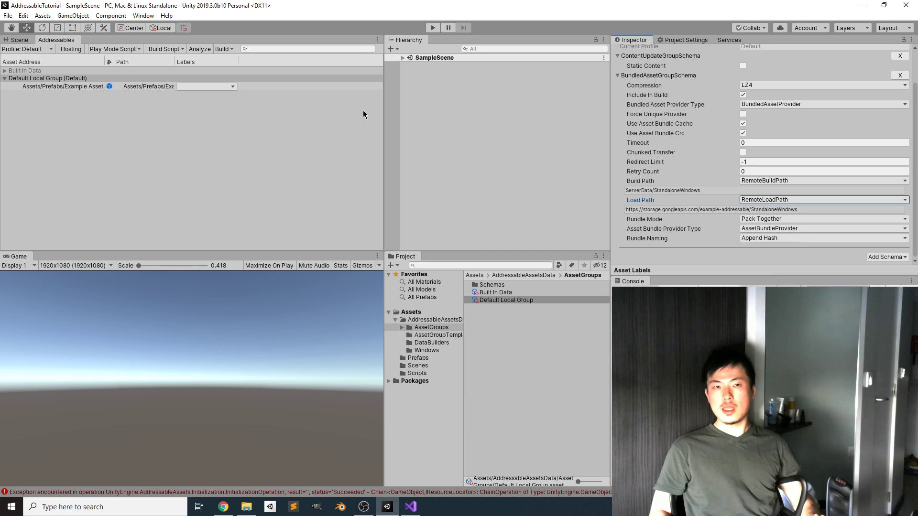
{"action": "left_click", "coordinate": [220, 50]}
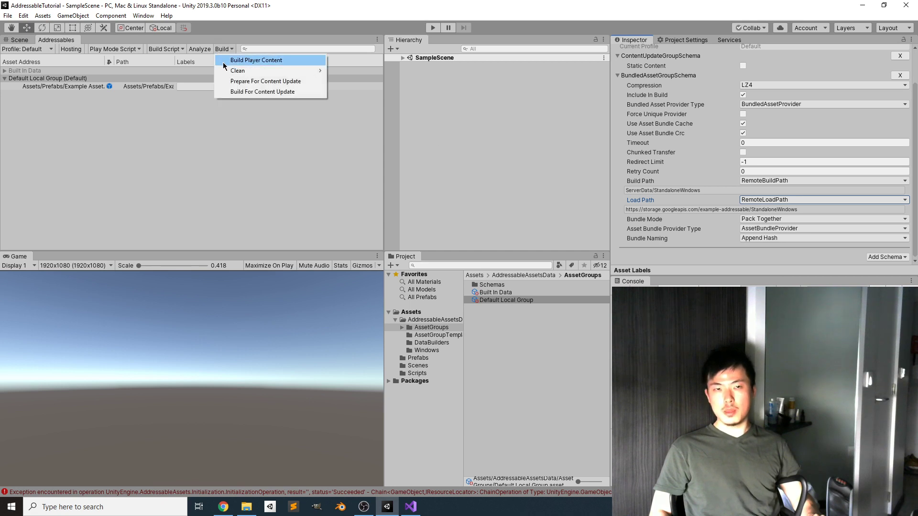
{"action": "left_click", "coordinate": [223, 62]}
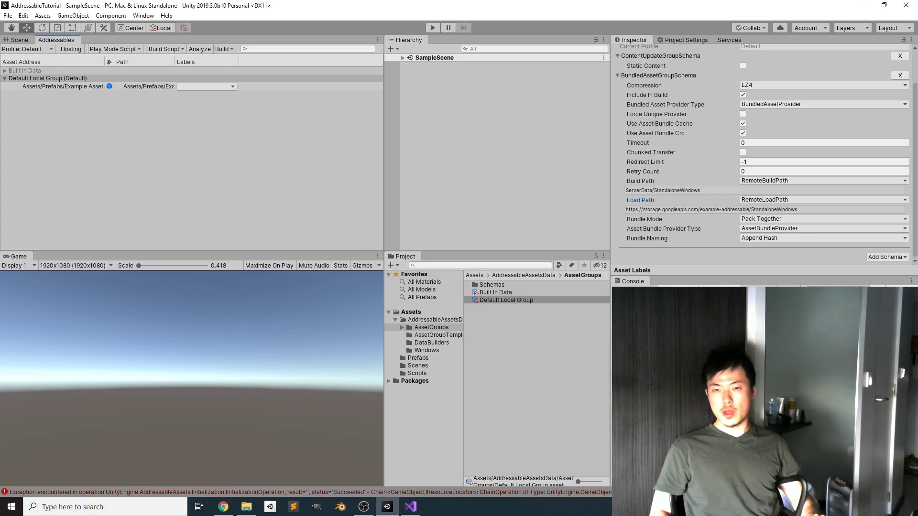
Step: Switch to File Explorer and open the StandaloneWindows folder inside ServerData
{"action": "left_click", "coordinate": [246, 507]}
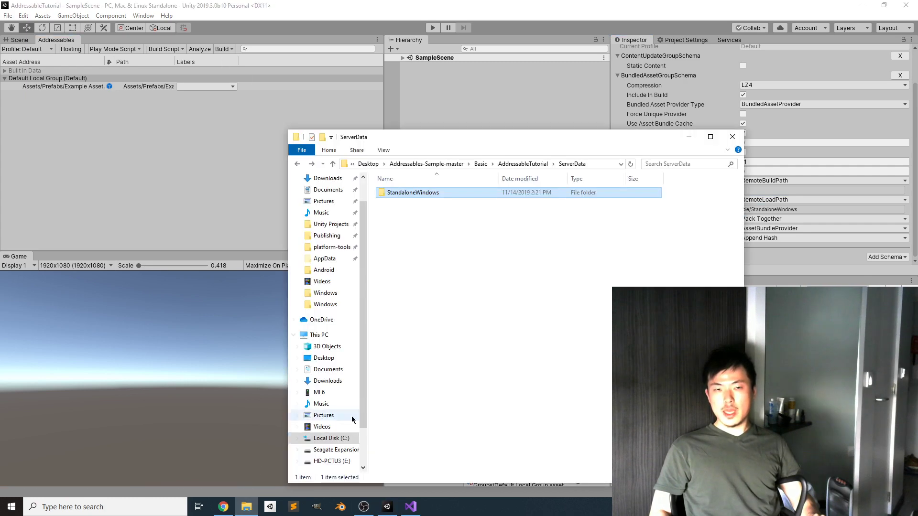
{"action": "double_click", "coordinate": [450, 193]}
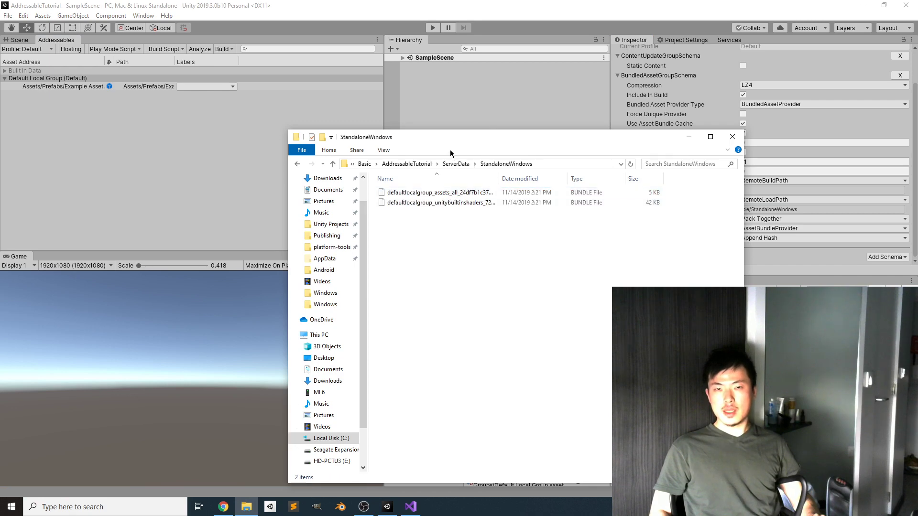
{"action": "left_click_drag", "start_coordinate": [449, 150], "coordinate": [540, 139]}
Step: Switch to Chrome, close the extra tabs, and delete both old bundle files from the example-addressable bucket's StandaloneWindows folder
{"action": "left_click", "coordinate": [221, 506]}
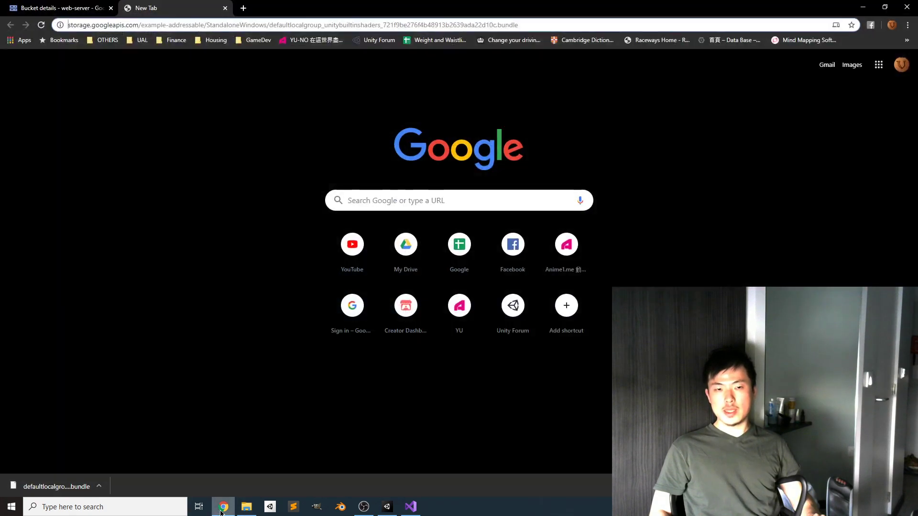
{"action": "left_click", "coordinate": [67, 8]}
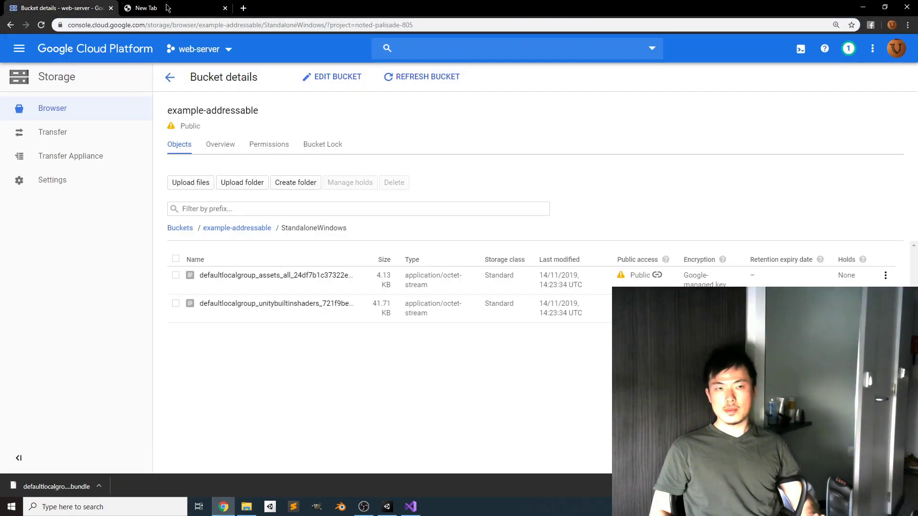
{"action": "left_click", "coordinate": [242, 8]}
{"action": "left_click", "coordinate": [225, 8]}
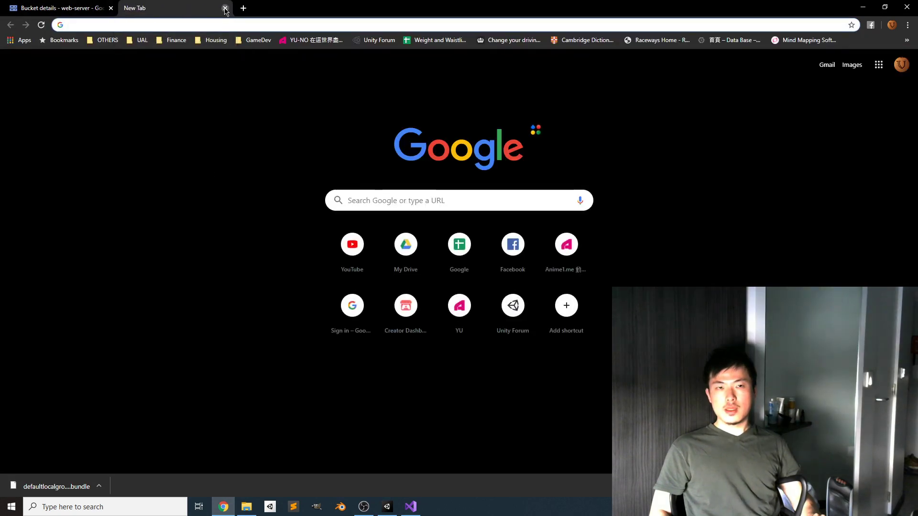
{"action": "left_click", "coordinate": [225, 8]}
{"action": "left_click", "coordinate": [176, 259]}
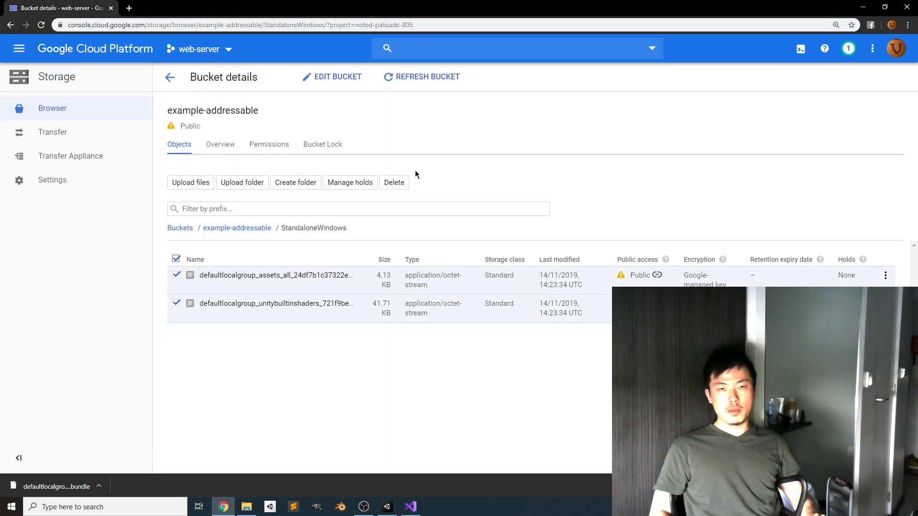
{"action": "left_click", "coordinate": [400, 188]}
{"action": "left_click", "coordinate": [592, 288]}
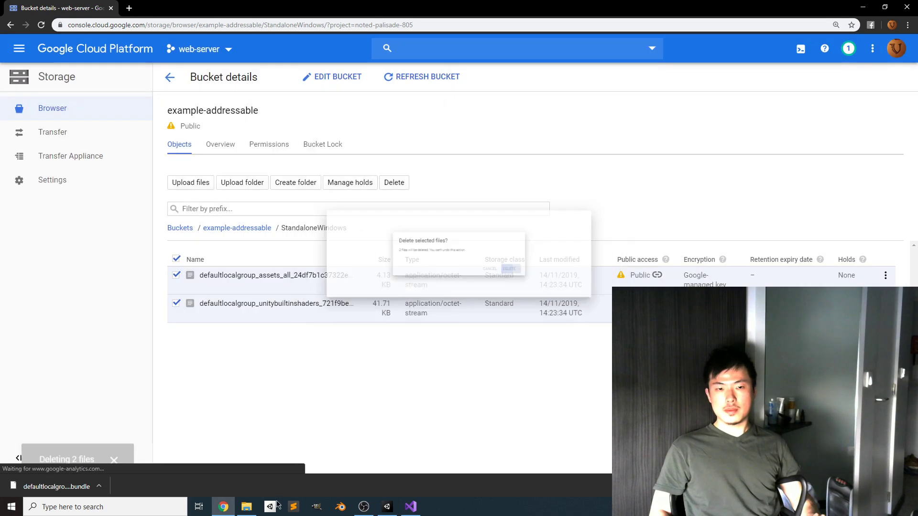
Step: Upload the two rebuilt bundle files from the local StandaloneWindows folder to the bucket's StandaloneWindows folder, and return to Unity
{"action": "left_click", "coordinate": [247, 507]}
{"action": "left_click_drag", "start_coordinate": [531, 251], "coordinate": [303, 332]}
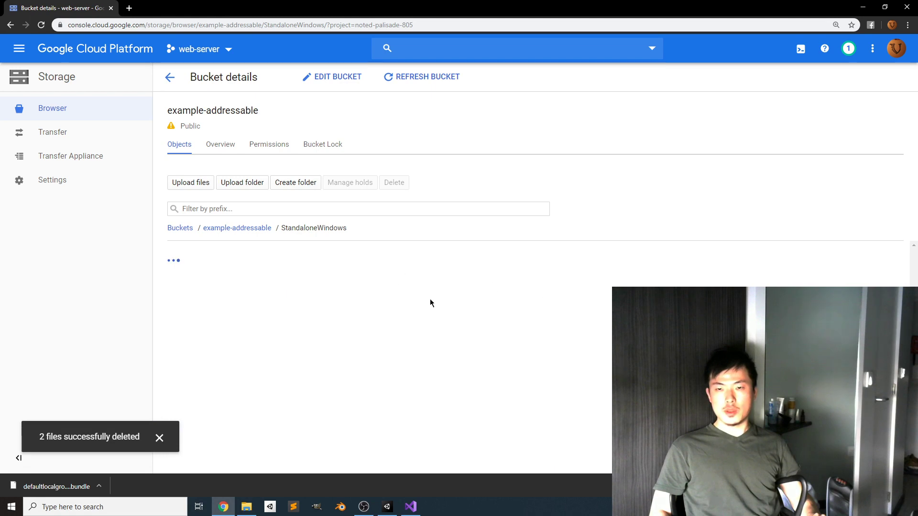
{"action": "left_click", "coordinate": [904, 6]}
{"action": "left_click", "coordinate": [308, 130]}
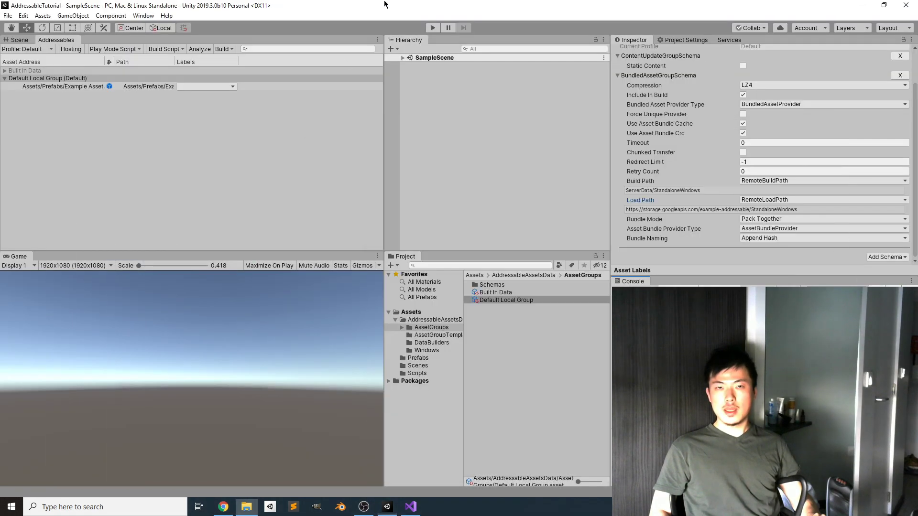
Step: Test the remote prefab loading in Play mode, exit Play mode, and check which Play Mode Script is selected for Addressables
{"action": "left_click", "coordinate": [434, 27]}
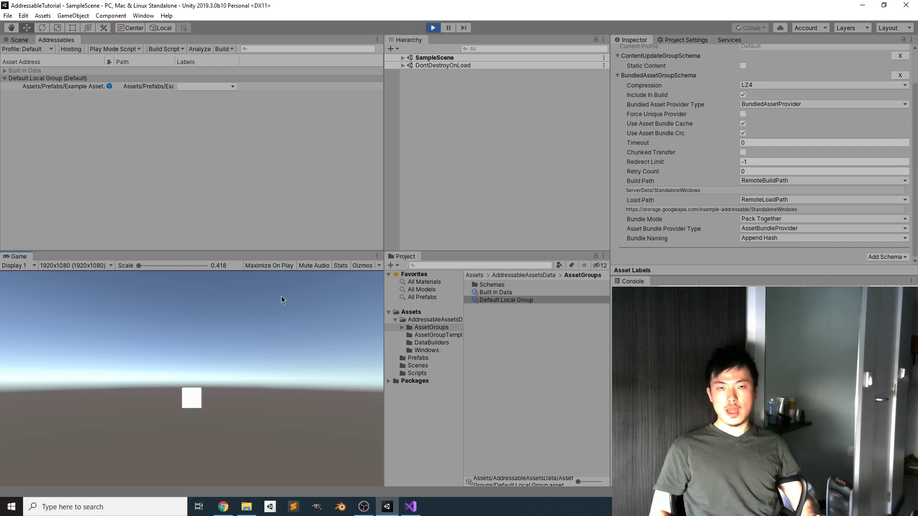
{"action": "left_click", "coordinate": [434, 28]}
{"action": "left_click", "coordinate": [136, 50]}
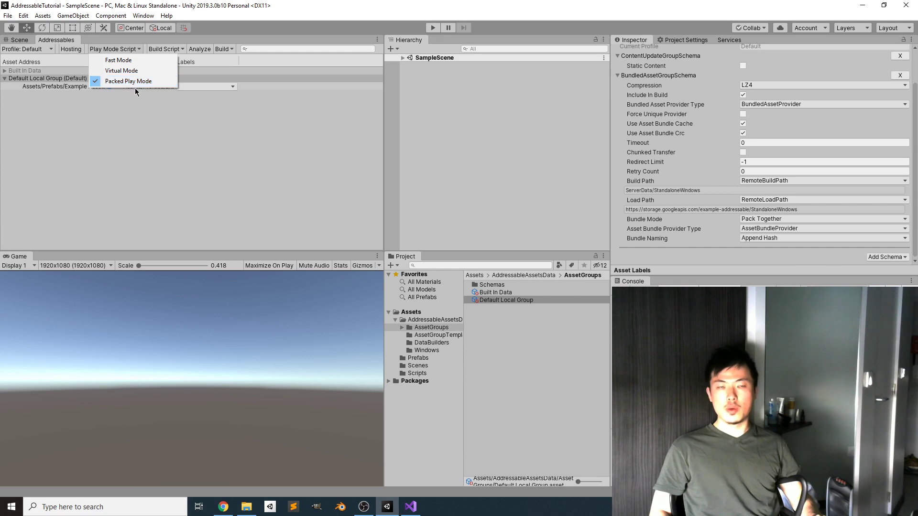
{"action": "left_click", "coordinate": [289, 149]}
Step: Add SampleScene to the build scenes and build the Windows x86 standalone player to the Desktop folder
{"action": "left_click", "coordinate": [19, 41]}
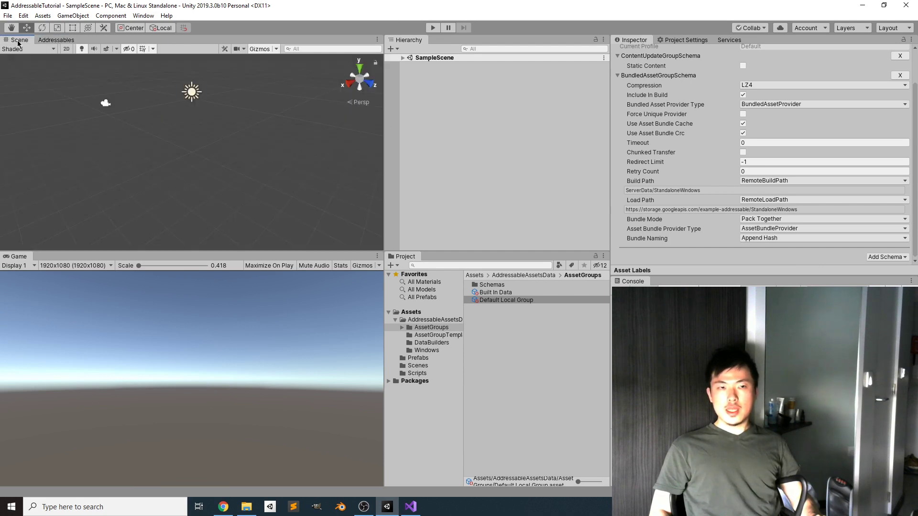
{"action": "left_click", "coordinate": [8, 15]}
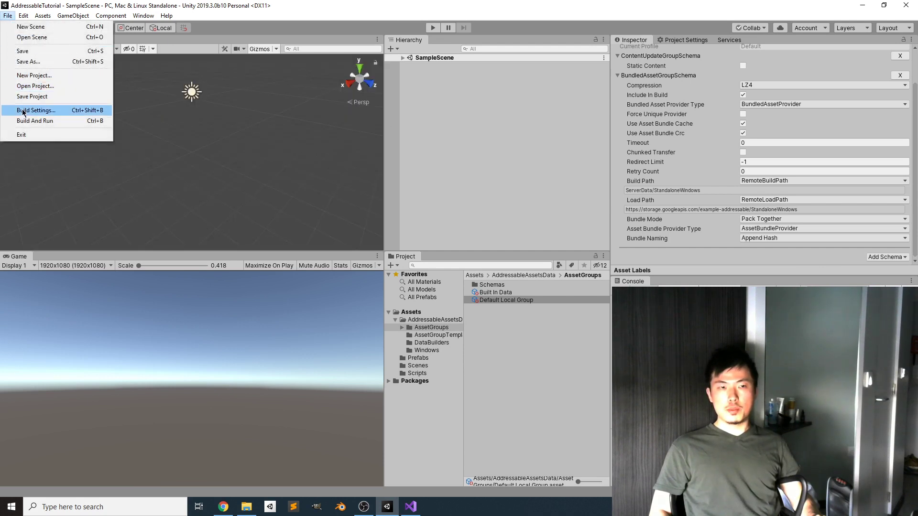
{"action": "left_click", "coordinate": [33, 110]}
{"action": "left_click", "coordinate": [289, 117]}
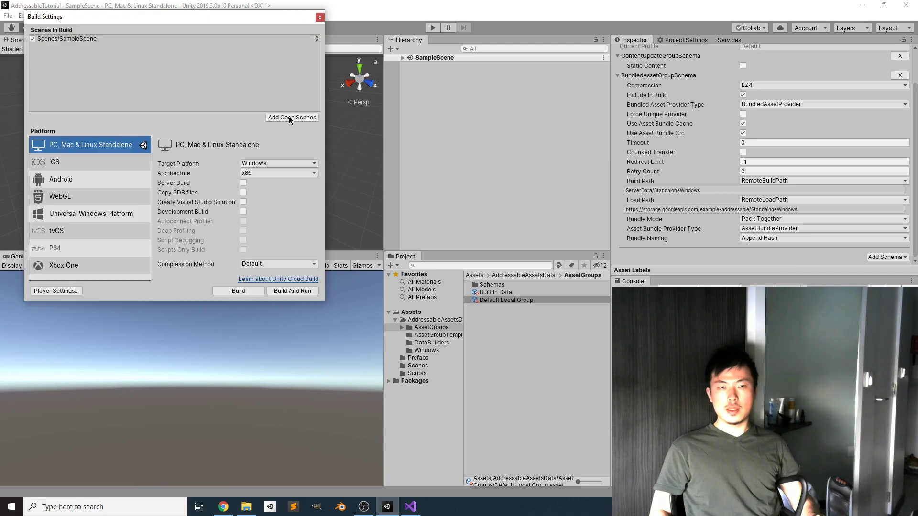
{"action": "left_click", "coordinate": [220, 291]}
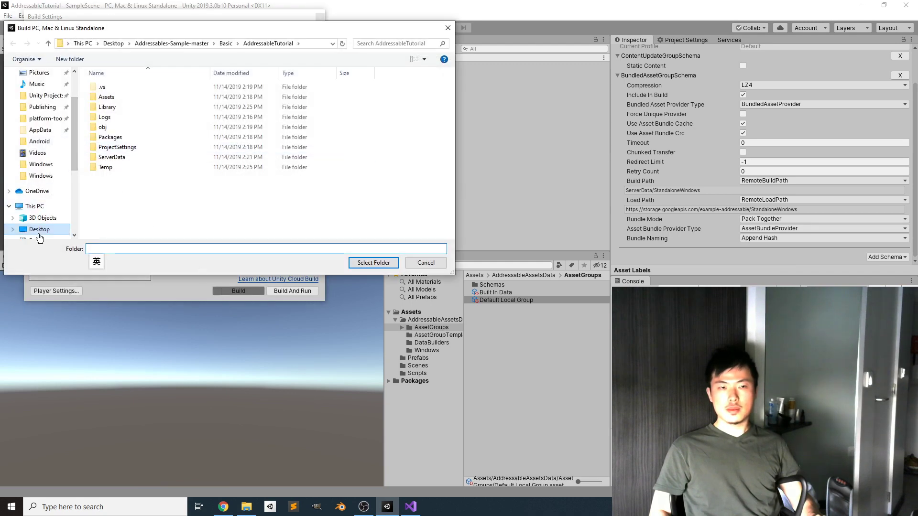
{"action": "left_click", "coordinate": [39, 232]}
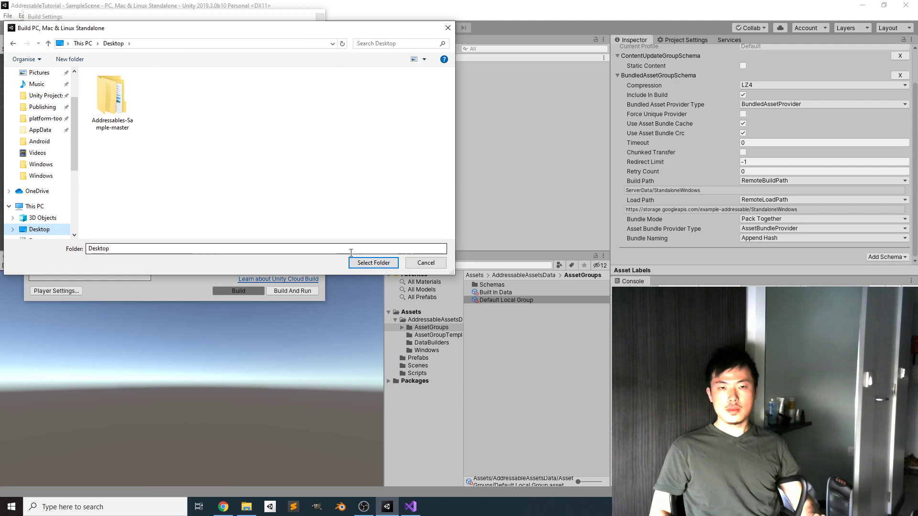
{"action": "left_click", "coordinate": [373, 263]}
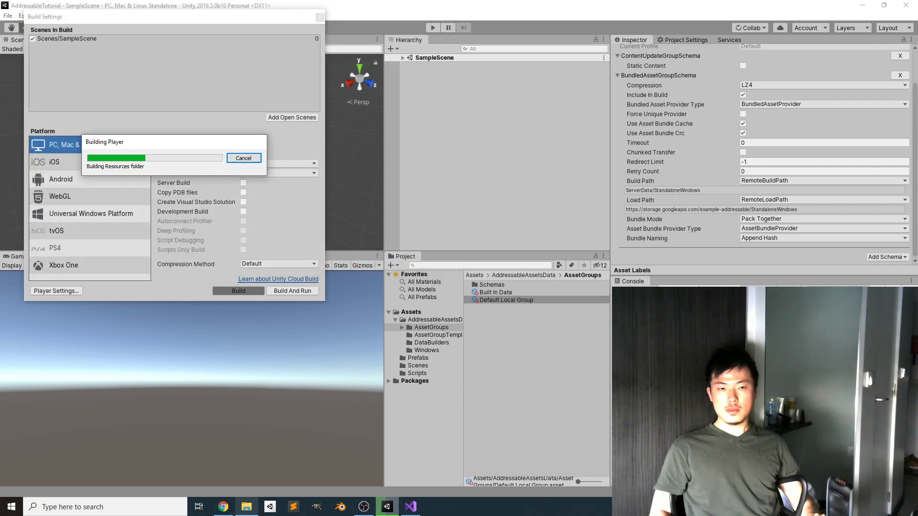
Step: Run the built AddressableTutorial application from the Desktop folder, quit it, and close Unity's Build Settings
{"action": "right_click", "coordinate": [246, 513]}
{"action": "left_click", "coordinate": [246, 455]}
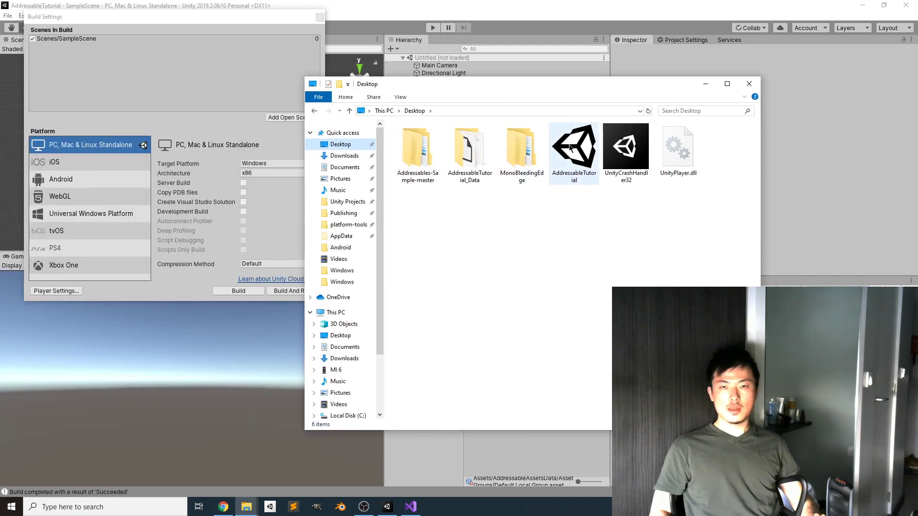
{"action": "double_click", "coordinate": [573, 148]}
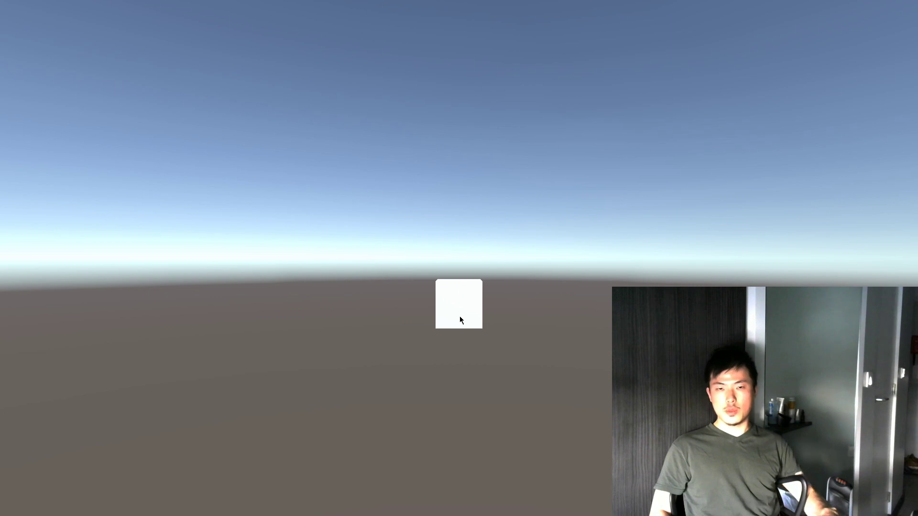
{"action": "key", "text": "alt+F4"}
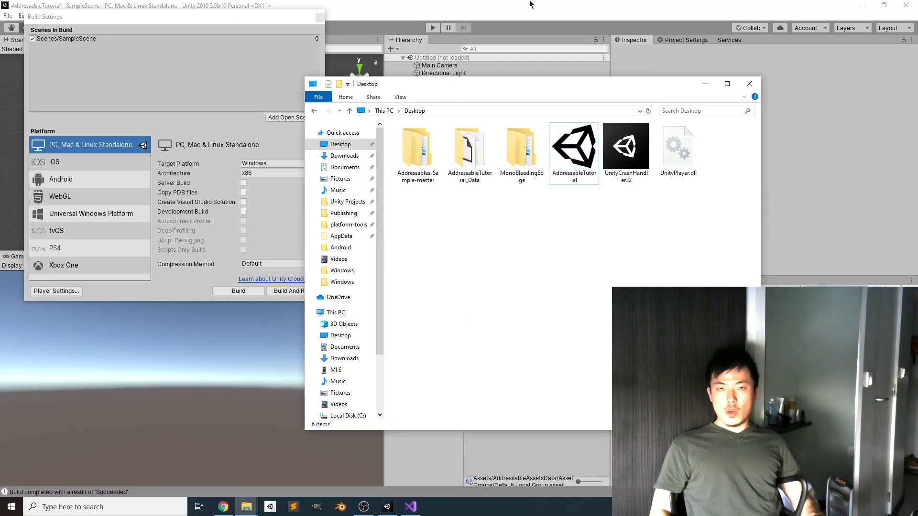
{"action": "left_click", "coordinate": [530, 4]}
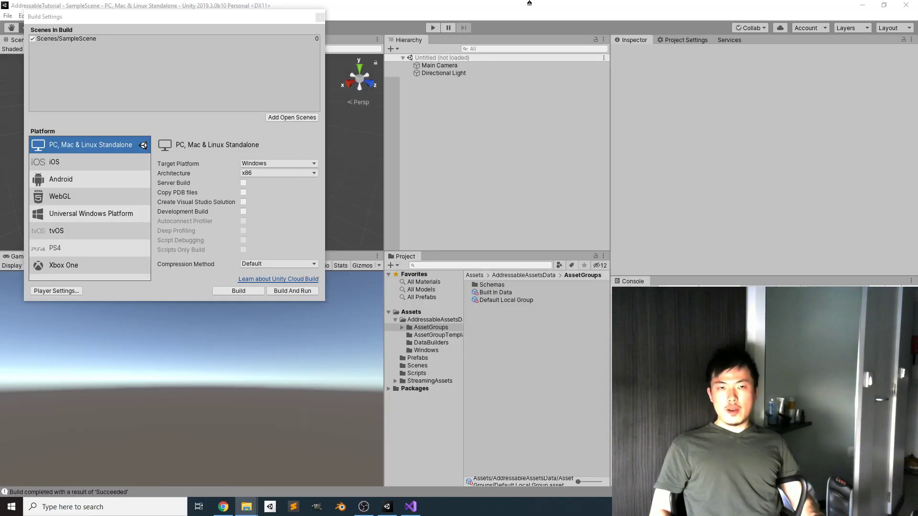
{"action": "left_click", "coordinate": [319, 17]}
Step: Enable Build Remote Catalog in AddressableAssetSettings and review its remote catalog paths and profile entries
{"action": "left_click", "coordinate": [439, 321]}
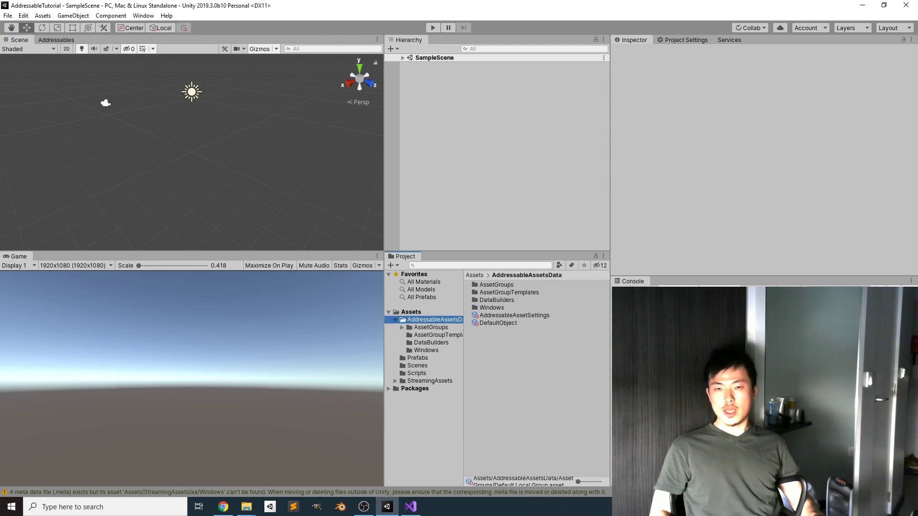
{"action": "left_click", "coordinate": [545, 317]}
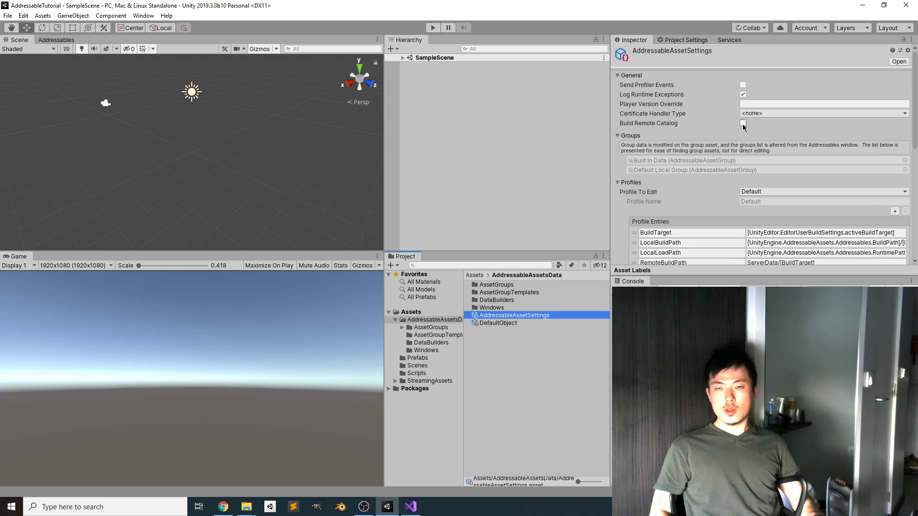
{"action": "mouse_move", "coordinate": [246, 506]}
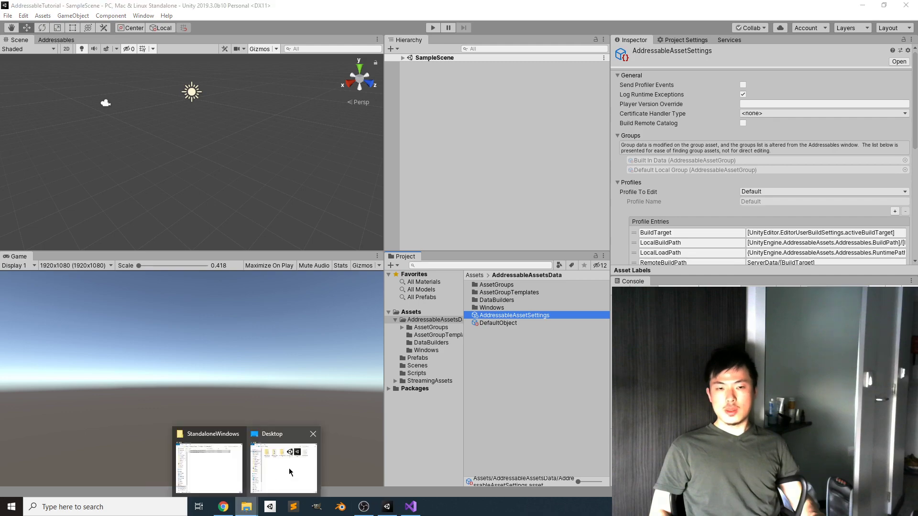
{"action": "left_click", "coordinate": [288, 470]}
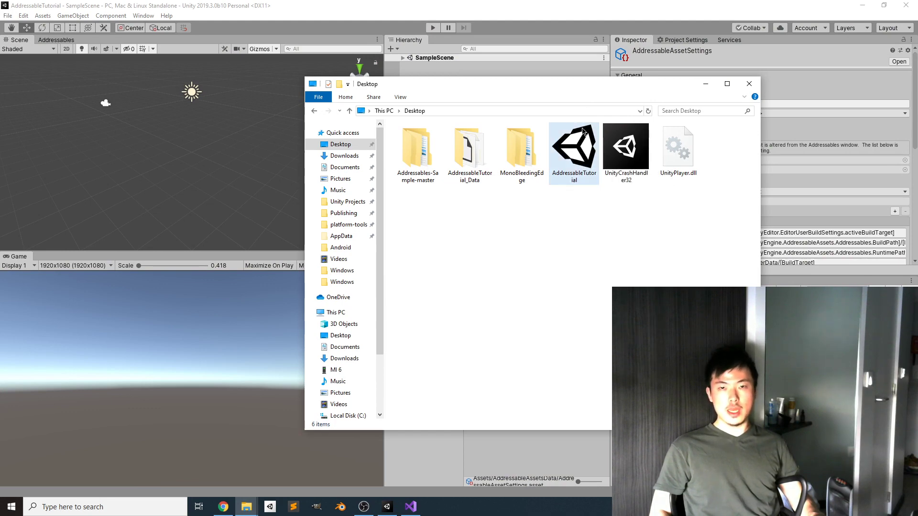
{"action": "left_click", "coordinate": [581, 2]}
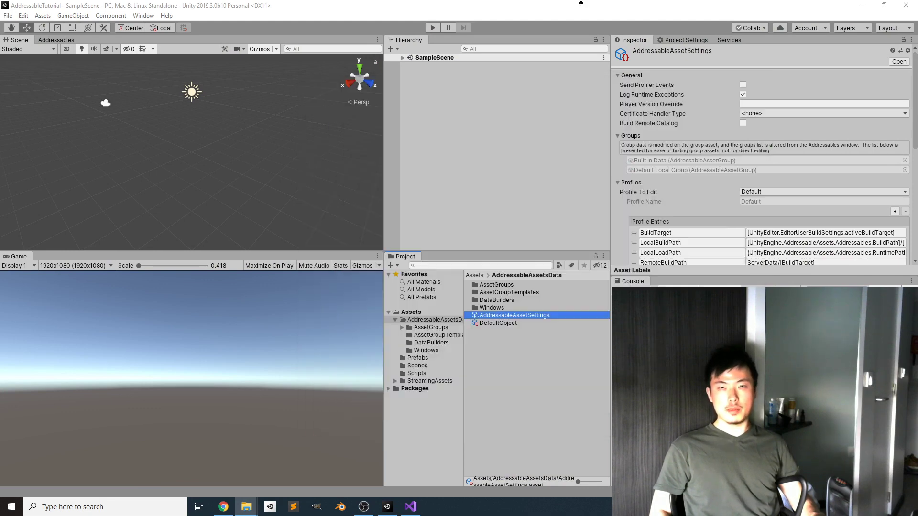
{"action": "left_click", "coordinate": [742, 123]}
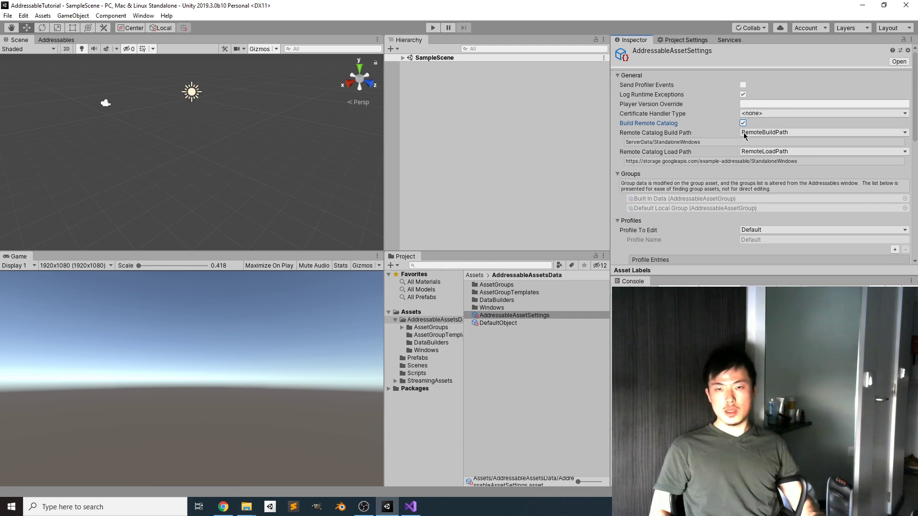
{"action": "scroll", "coordinate": [736, 143], "scroll_direction": "down", "scroll_amount": 8}
{"action": "scroll", "coordinate": [732, 153], "scroll_direction": "up", "scroll_amount": 3}
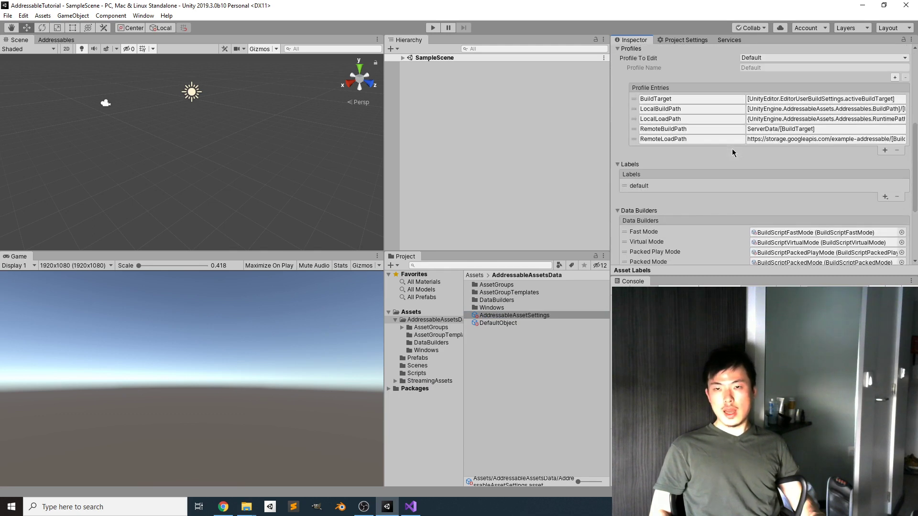
{"action": "scroll", "coordinate": [732, 153], "scroll_direction": "down", "scroll_amount": 3}
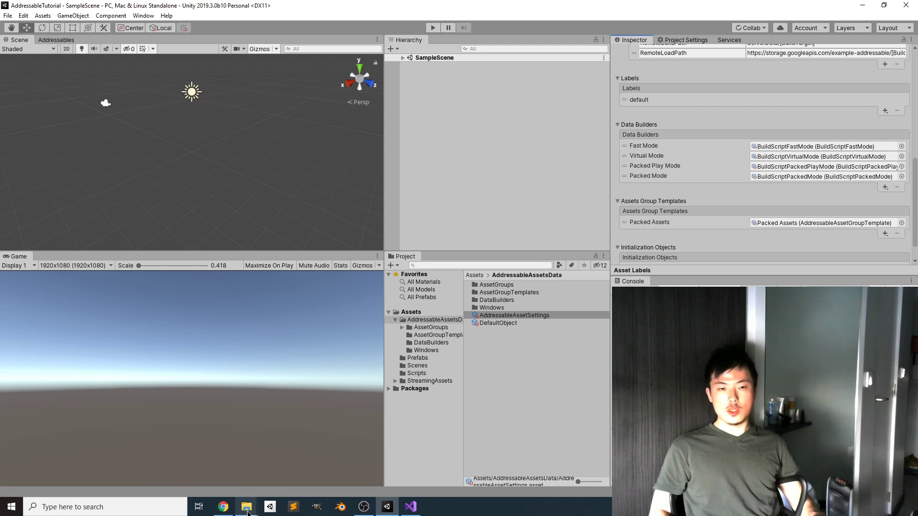
Step: Clear the two uploaded bundles out of the Google Cloud bucket's StandaloneWindows folder and minimize Chrome
{"action": "left_click", "coordinate": [223, 507]}
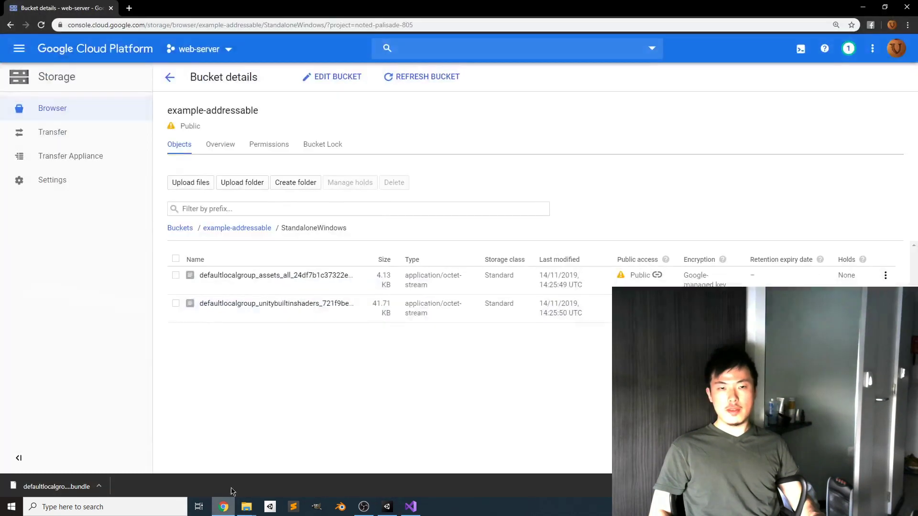
{"action": "left_click", "coordinate": [176, 259]}
{"action": "left_click", "coordinate": [386, 183]}
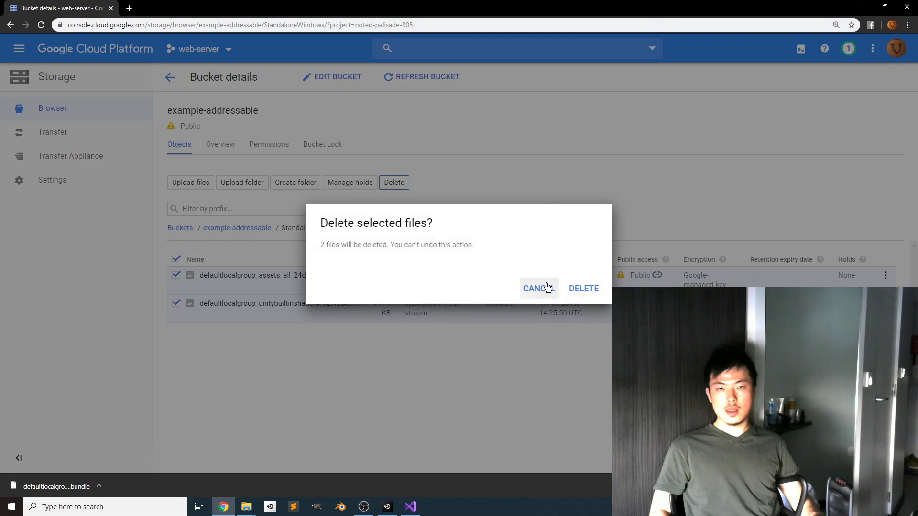
{"action": "left_click", "coordinate": [582, 287]}
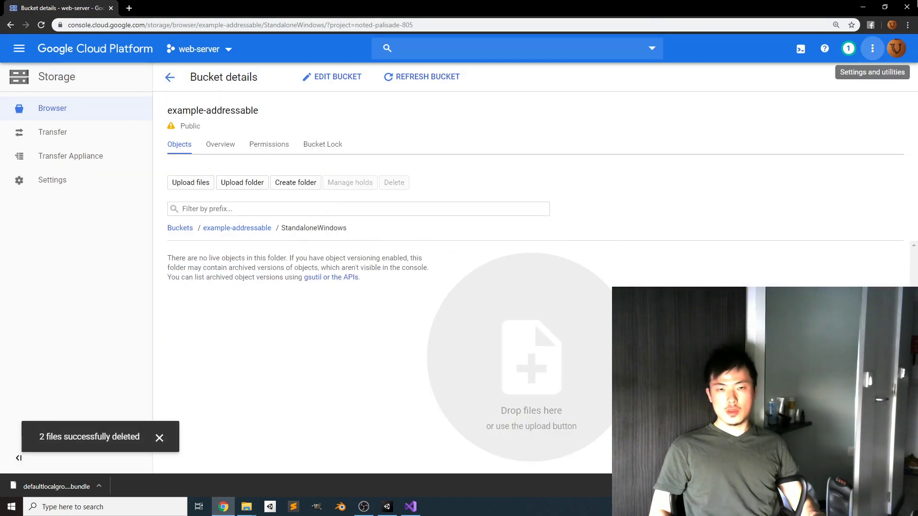
{"action": "left_click", "coordinate": [862, 8]}
Step: Build the Addressables player content for the Default Local Group with the remote catalog enabled
{"action": "scroll", "coordinate": [755, 120], "scroll_direction": "up", "scroll_amount": 6}
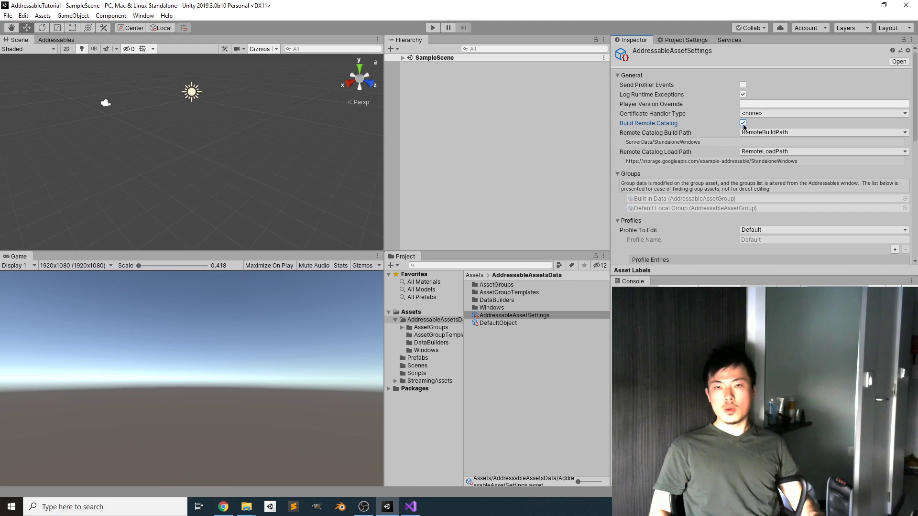
{"action": "left_click", "coordinate": [60, 40]}
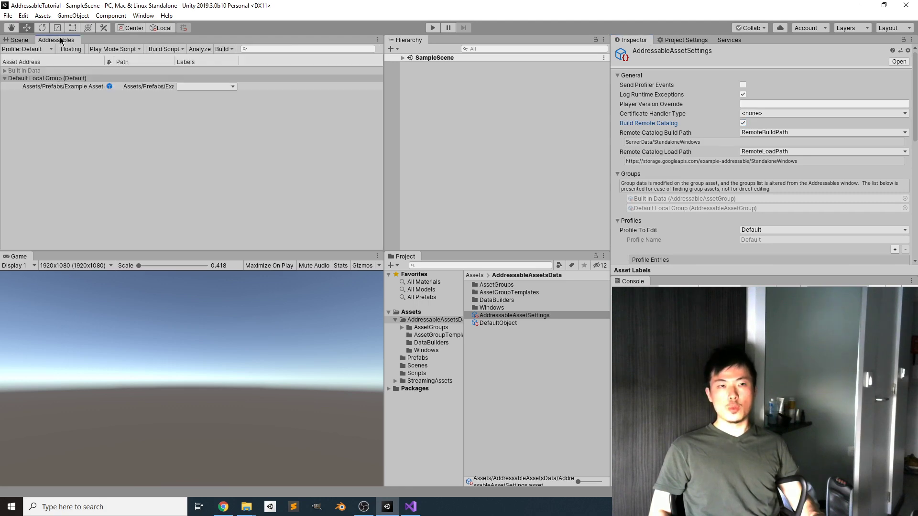
{"action": "left_click", "coordinate": [224, 49]}
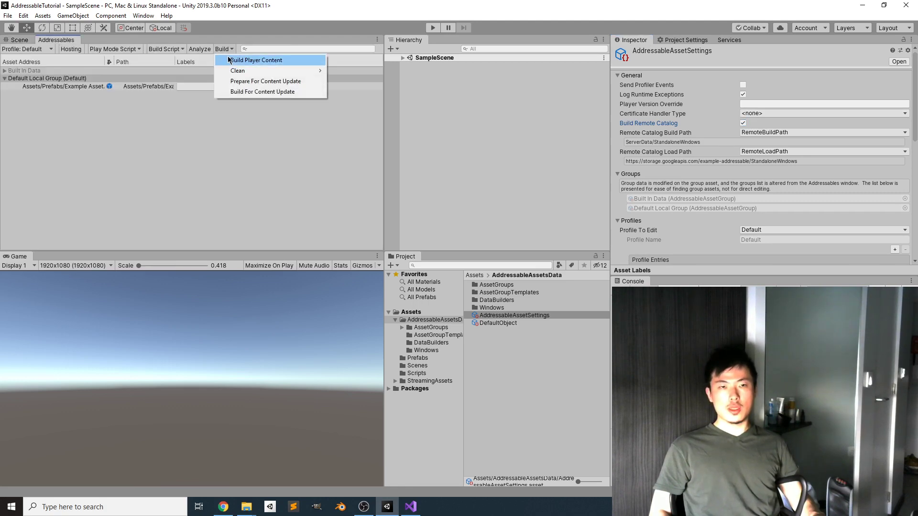
{"action": "left_click", "coordinate": [287, 65]}
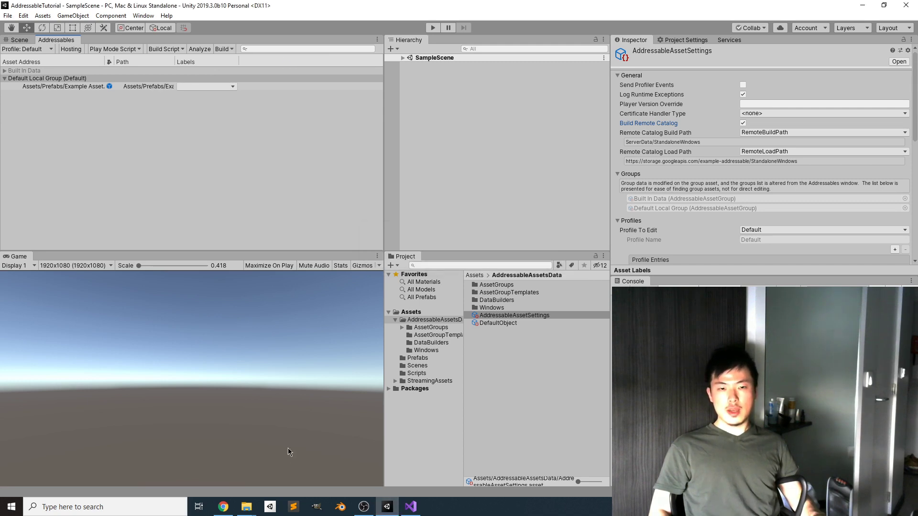
Step: Upload both catalog files and both bundles from ServerData/StandaloneWindows to the example-addressable bucket's StandaloneWindows folder in Chrome, and minimize Chrome
{"action": "left_click", "coordinate": [223, 510]}
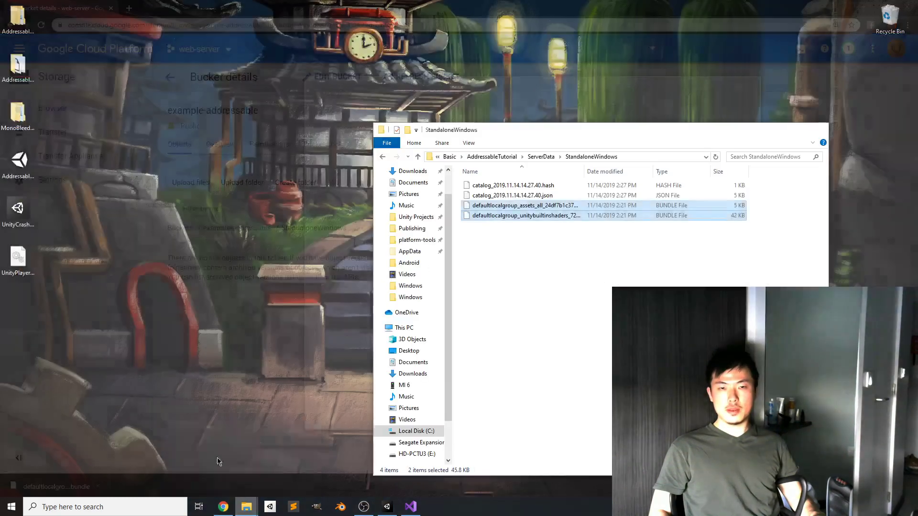
{"action": "left_click", "coordinate": [208, 469]}
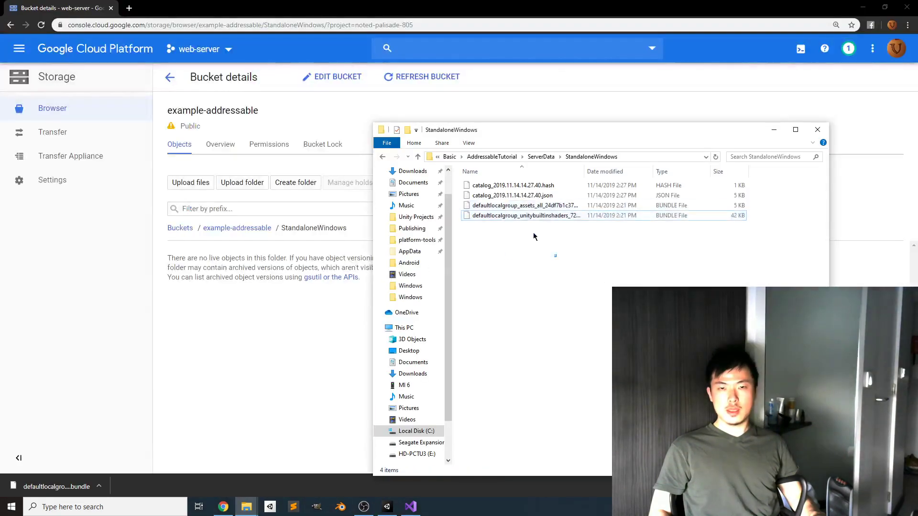
{"action": "left_click", "coordinate": [504, 215]}
{"action": "left_click_drag", "start_coordinate": [761, 200], "coordinate": [462, 183]}
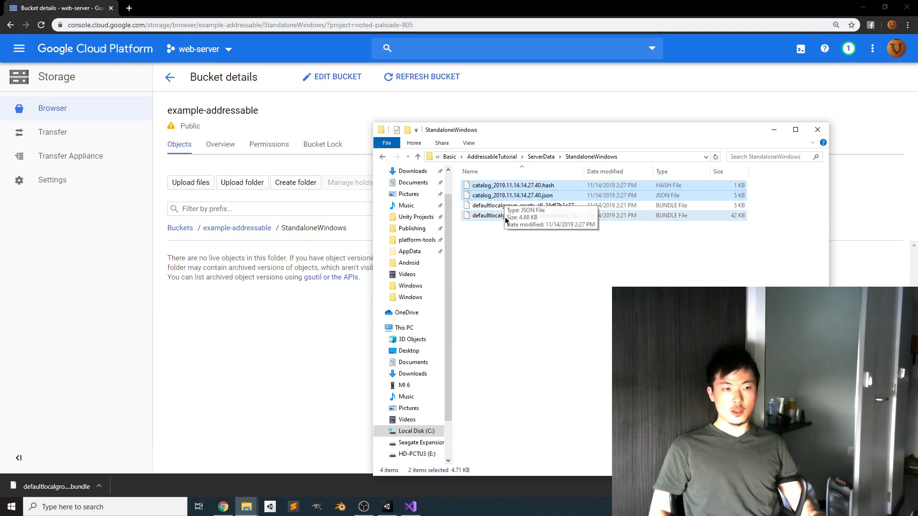
{"action": "key", "text": "ctrl+a"}
{"action": "left_click_drag", "start_coordinate": [502, 195], "coordinate": [279, 320]}
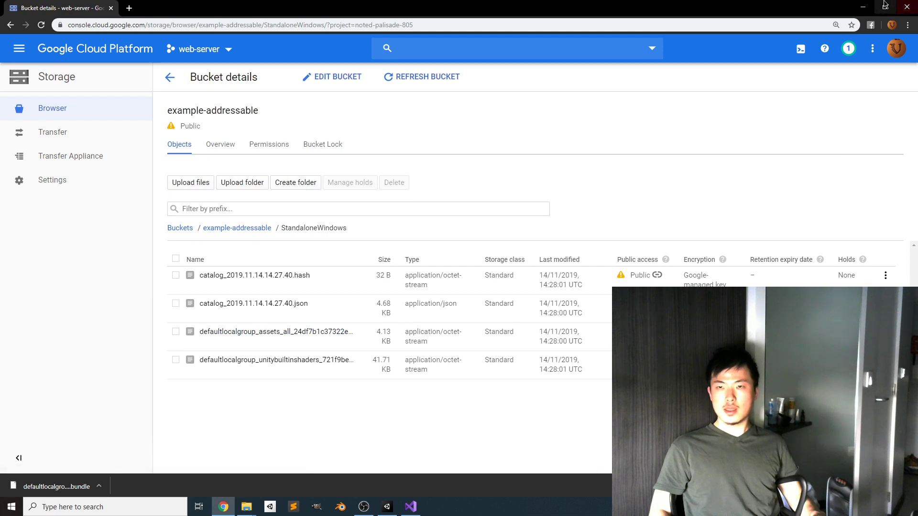
{"action": "left_click", "coordinate": [863, 7]}
Step: Build the Windows x86 standalone player from Unity into the Desktop folder again
{"action": "left_click", "coordinate": [205, 381]}
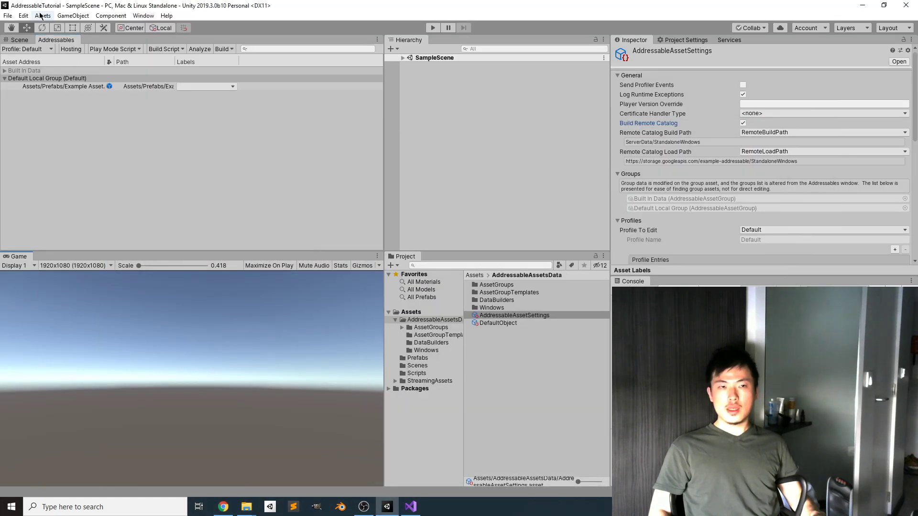
{"action": "left_click", "coordinate": [8, 15]}
{"action": "left_click", "coordinate": [48, 112]}
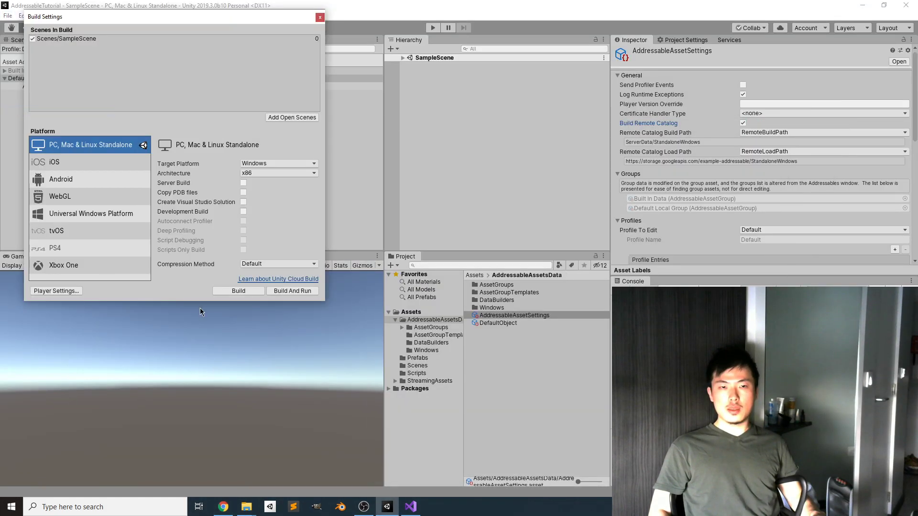
{"action": "left_click", "coordinate": [228, 291]}
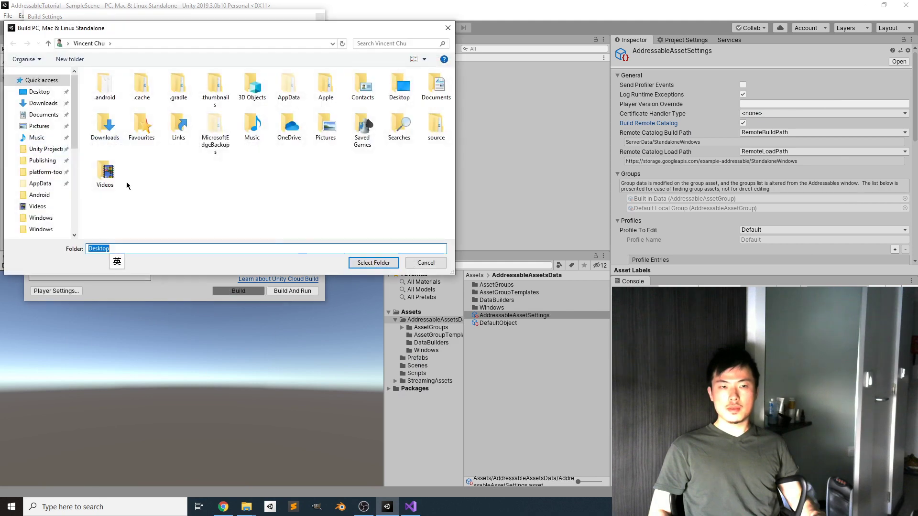
{"action": "left_click", "coordinate": [40, 91]}
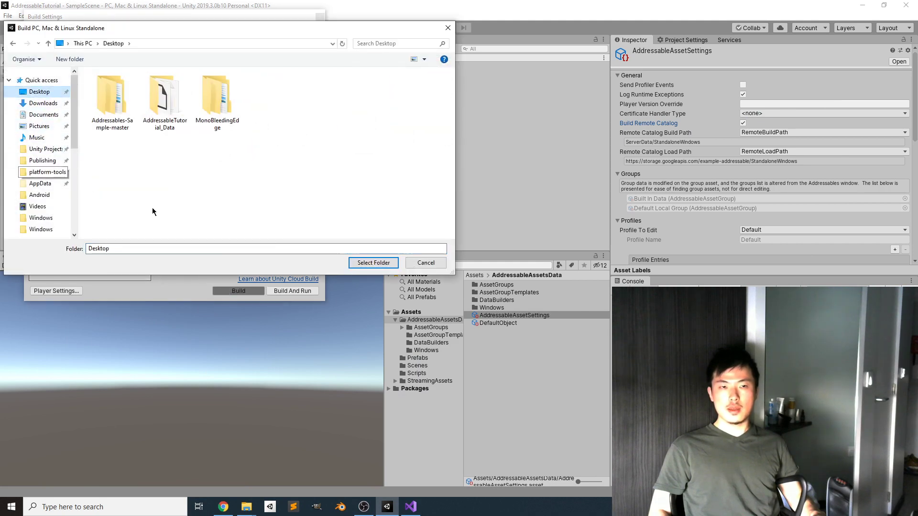
{"action": "left_click", "coordinate": [366, 262]}
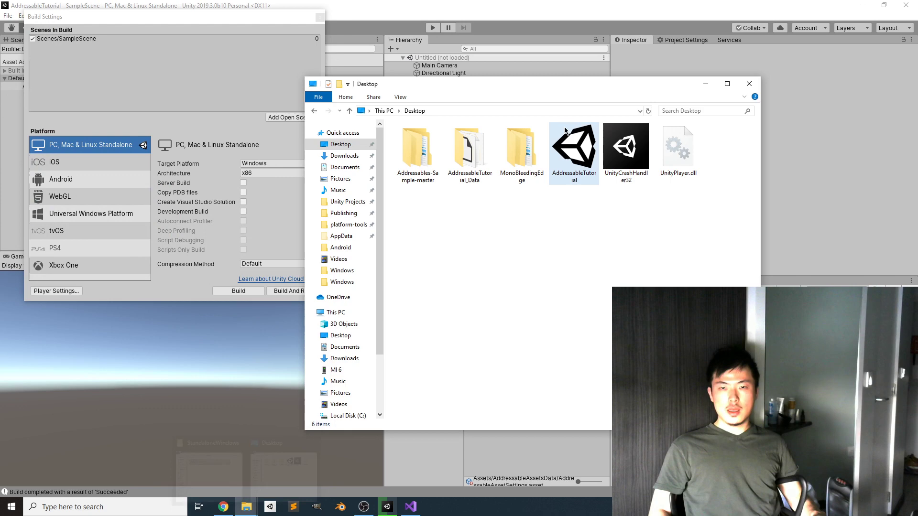
Step: Run the rebuilt AddressableTutorial application to check the loaded asset, quit it, and close Unity's Build Settings
{"action": "left_click", "coordinate": [565, 151]}
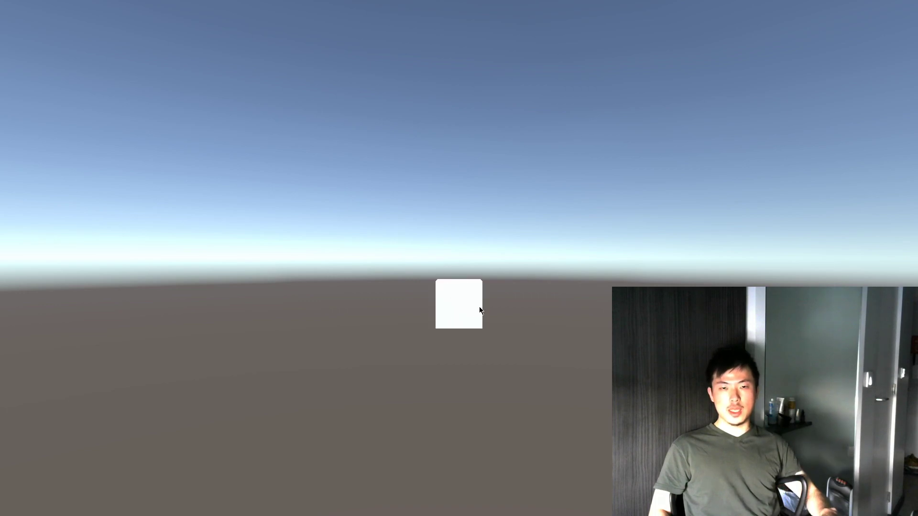
{"action": "key", "text": "alt+F4"}
{"action": "left_click", "coordinate": [381, 16]}
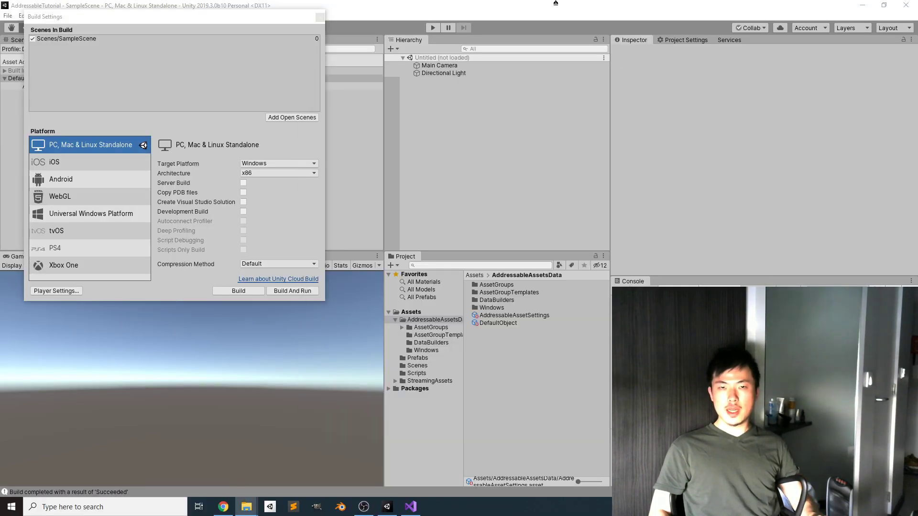
{"action": "left_click", "coordinate": [320, 17]}
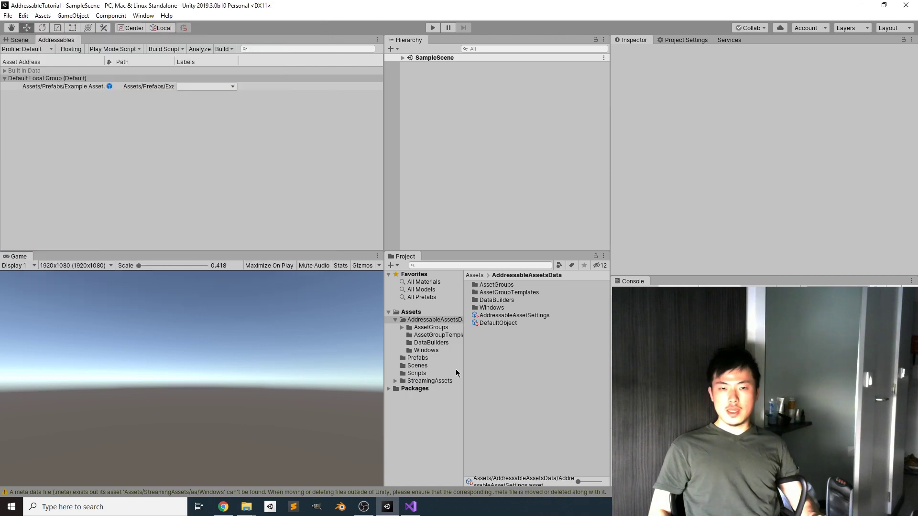
Step: Replace the Cube inside the Example Asset prefab with a Sphere, check it in the Scene view, and return to SampleScene
{"action": "left_click", "coordinate": [424, 358]}
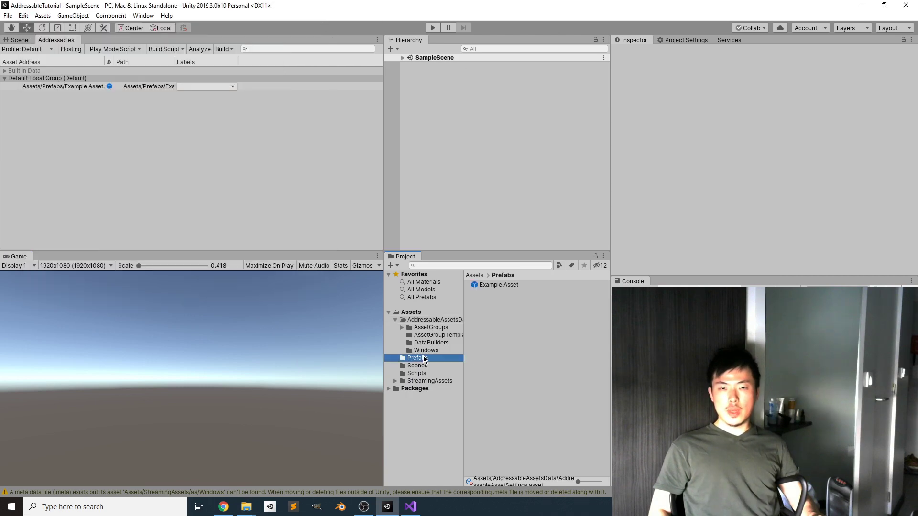
{"action": "double_click", "coordinate": [494, 285]}
{"action": "left_click", "coordinate": [428, 77]}
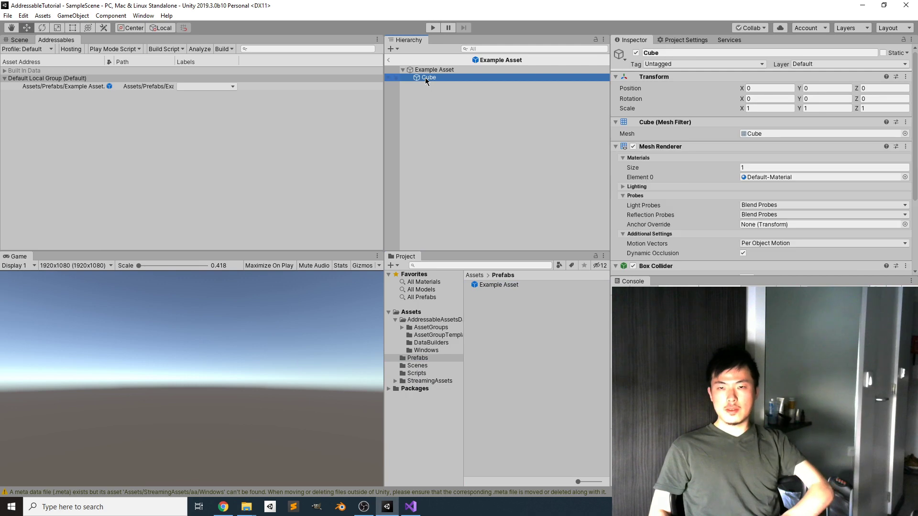
{"action": "key", "text": "Delete"}
{"action": "left_click", "coordinate": [432, 70]}
{"action": "right_click", "coordinate": [431, 70]}
{"action": "mouse_move", "coordinate": [478, 172]}
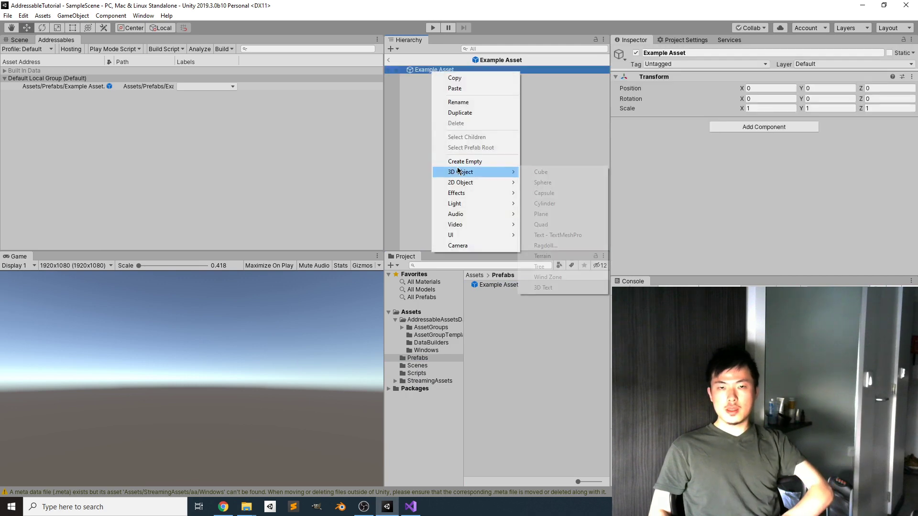
{"action": "left_click", "coordinate": [543, 183]}
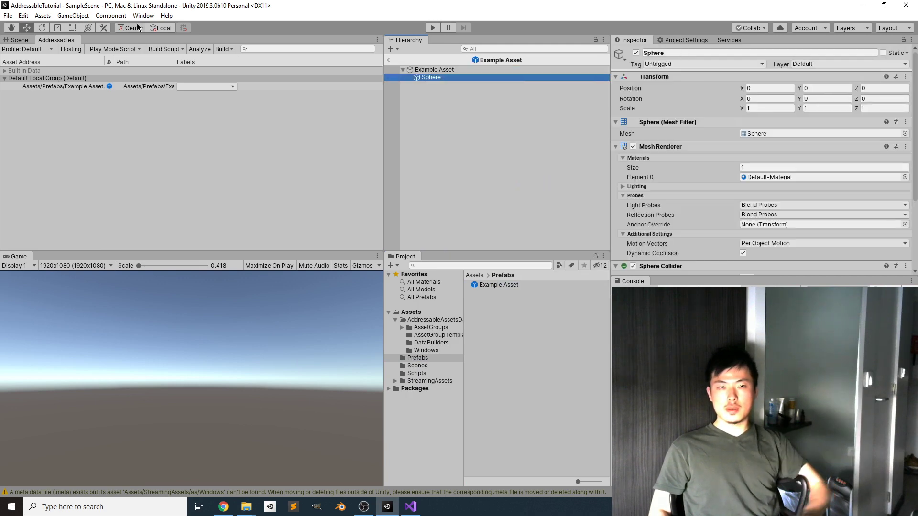
{"action": "left_click", "coordinate": [18, 42]}
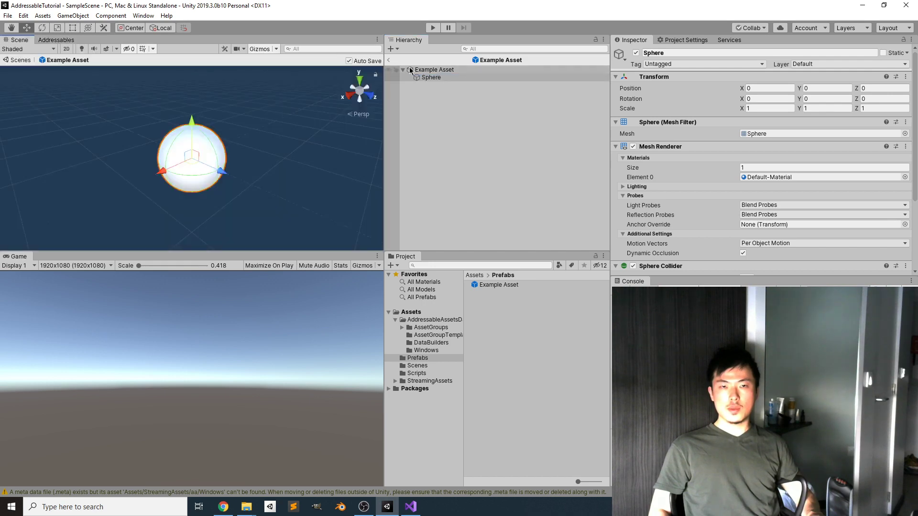
{"action": "left_click", "coordinate": [389, 61]}
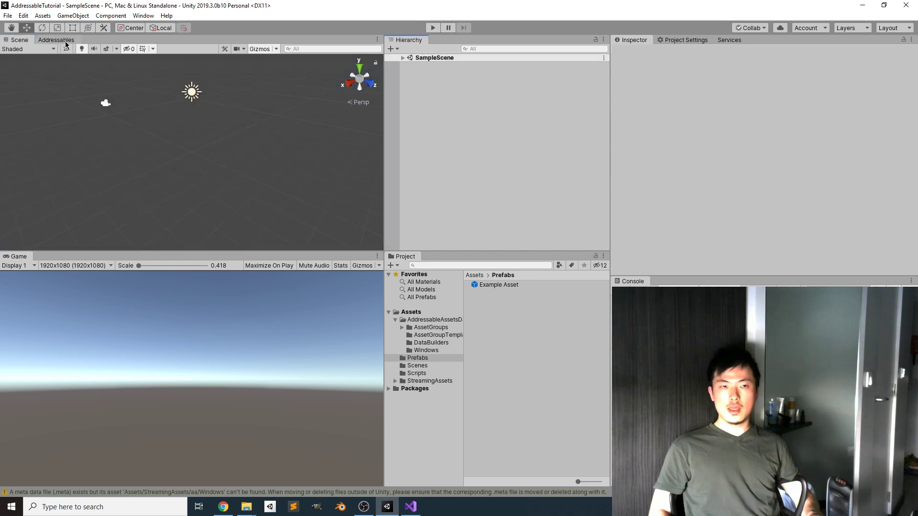
Step: Run Build For Content Update in Addressables using addressables_content_state.bin from AddressableAssetsData/Windows
{"action": "left_click", "coordinate": [66, 43]}
{"action": "left_click", "coordinate": [222, 49]}
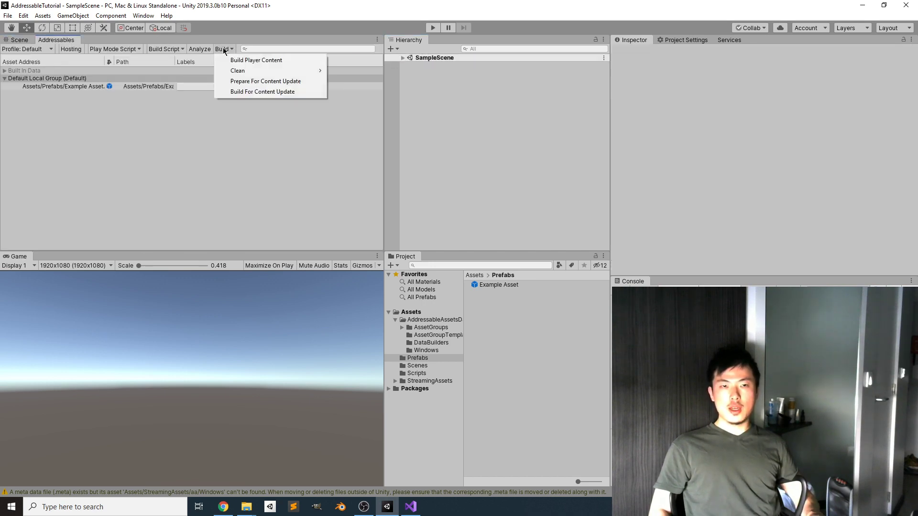
{"action": "left_click", "coordinate": [246, 91]}
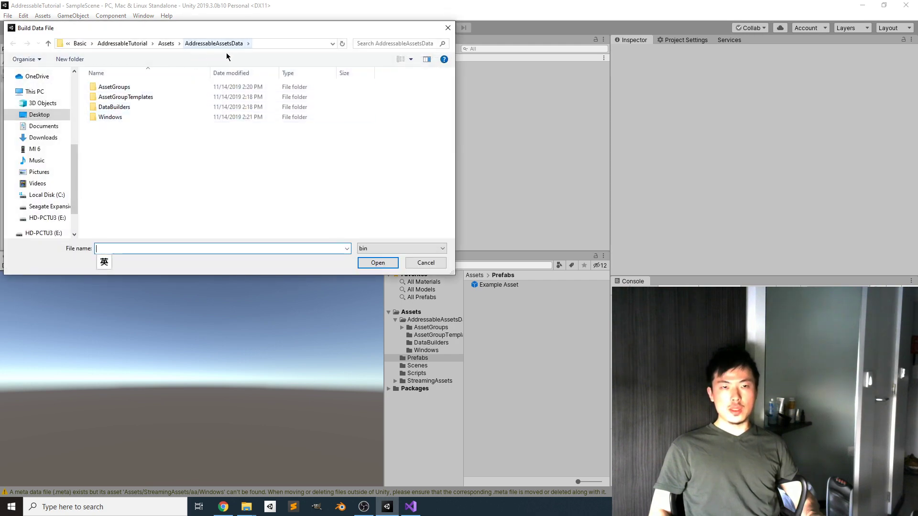
{"action": "double_click", "coordinate": [205, 116]}
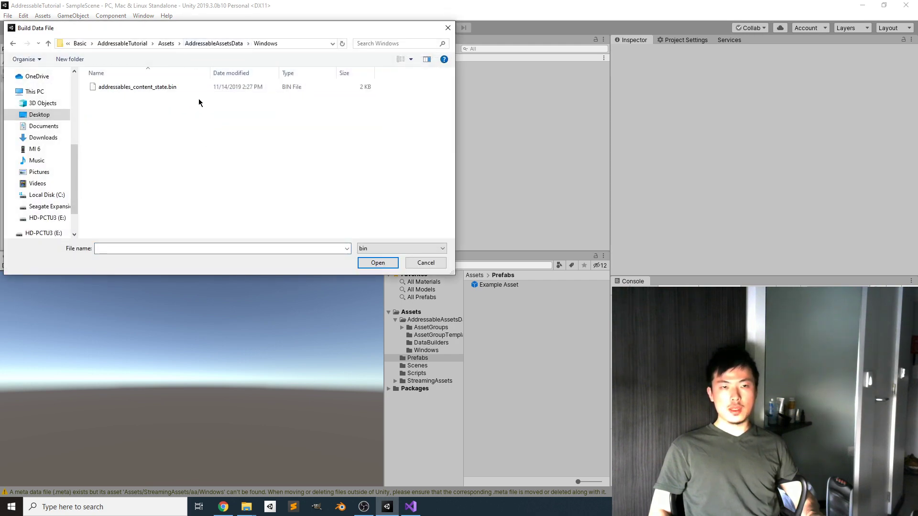
{"action": "double_click", "coordinate": [165, 87]}
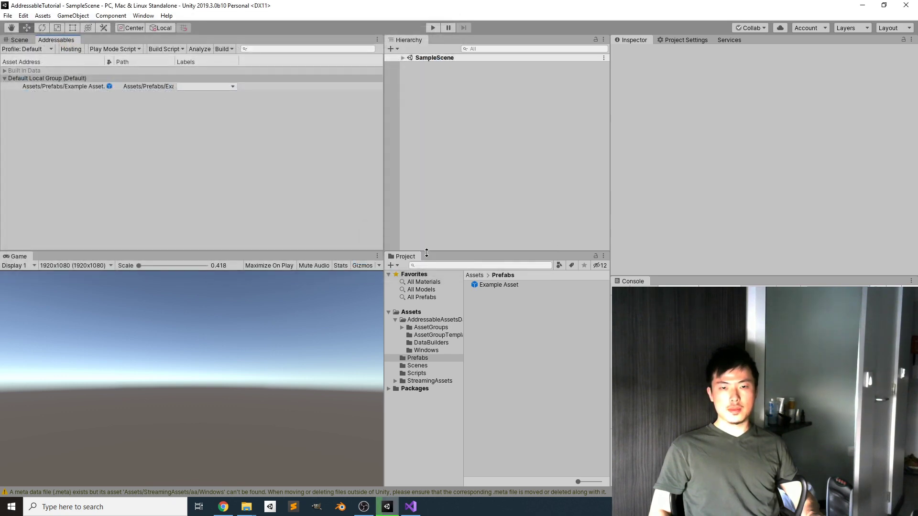
Step: Replace the four old files in the bucket's StandaloneWindows folder with all five catalog and bundle files from ServerData/StandaloneWindows
{"action": "left_click", "coordinate": [246, 507]}
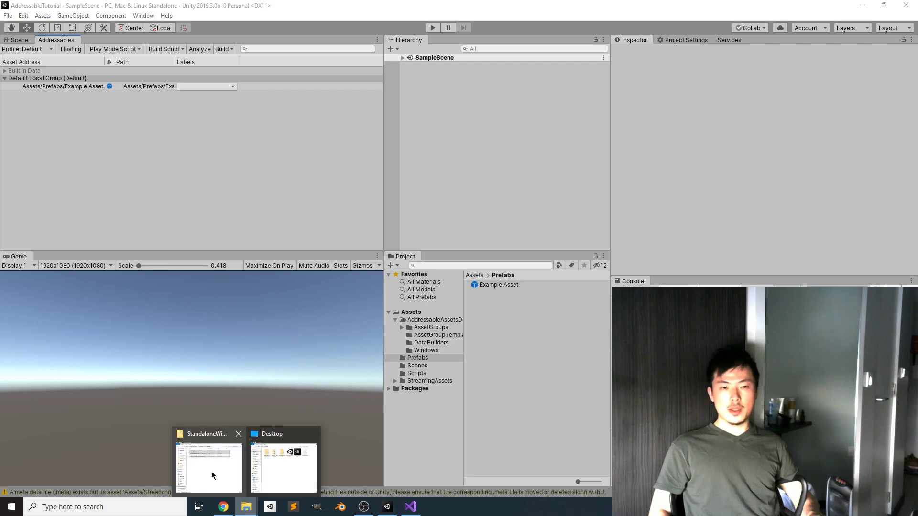
{"action": "left_click", "coordinate": [212, 471]}
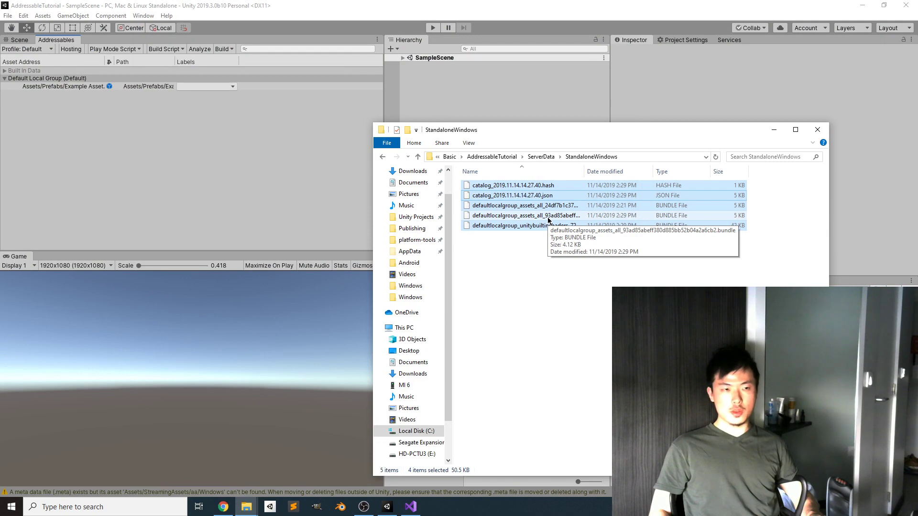
{"action": "left_click_drag", "start_coordinate": [548, 220], "coordinate": [210, 476]}
{"action": "left_click_drag", "start_coordinate": [305, 406], "coordinate": [179, 241]}
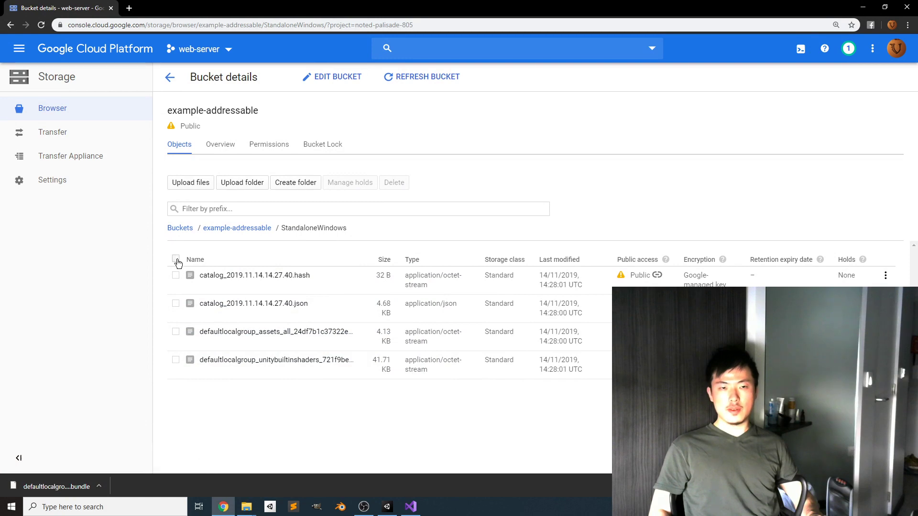
{"action": "left_click", "coordinate": [175, 258]}
{"action": "left_click", "coordinate": [393, 184]}
{"action": "left_click", "coordinate": [584, 289]}
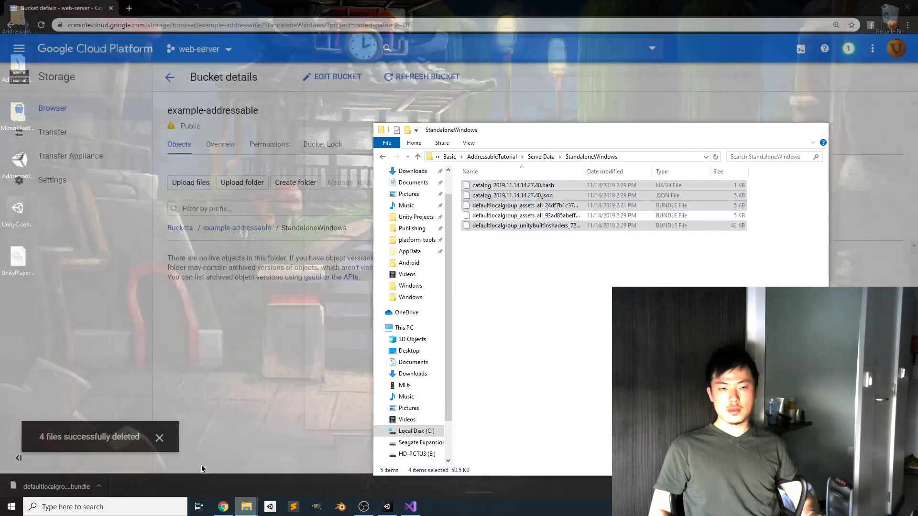
{"action": "left_click", "coordinate": [212, 462]}
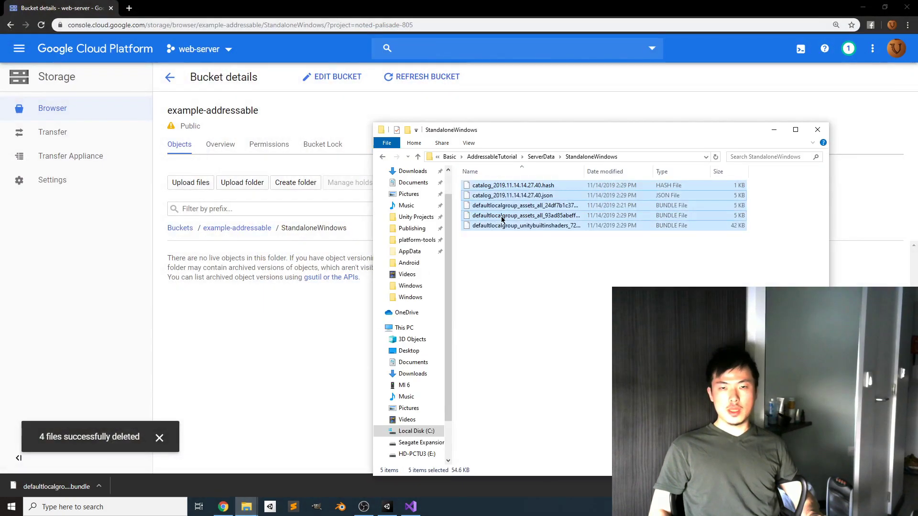
{"action": "left_click_drag", "start_coordinate": [514, 215], "coordinate": [269, 388]}
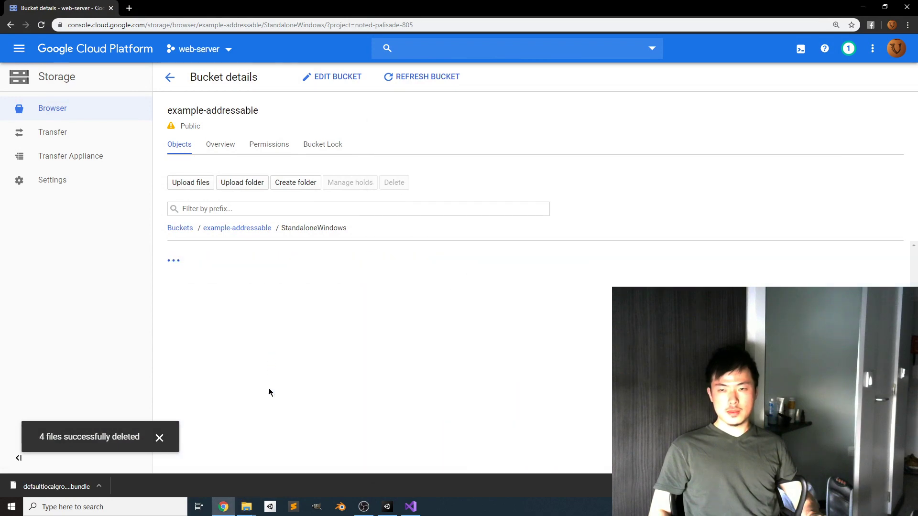
Step: Run the existing AddressableTutorial application from the Desktop folder to check the updated asset, and quit it
{"action": "mouse_move", "coordinate": [254, 510]}
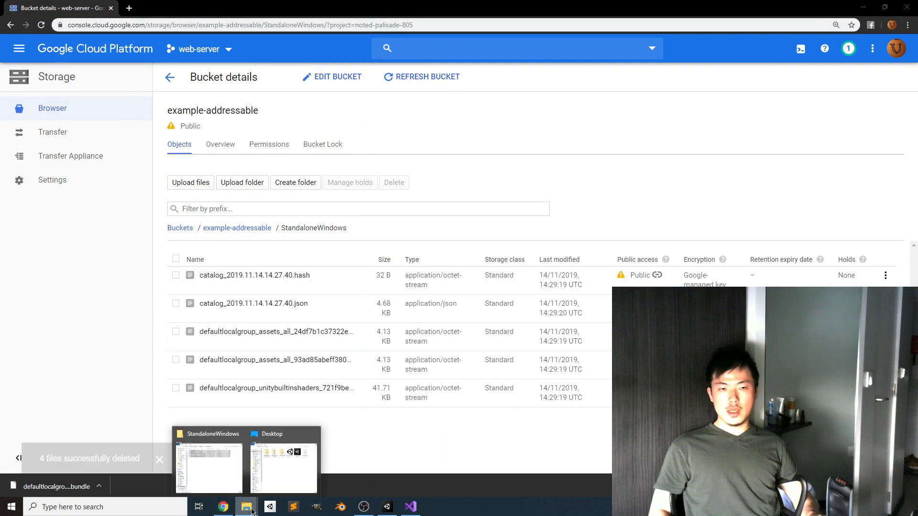
{"action": "left_click", "coordinate": [286, 466]}
{"action": "left_click", "coordinate": [587, 163]}
{"action": "double_click", "coordinate": [587, 163]}
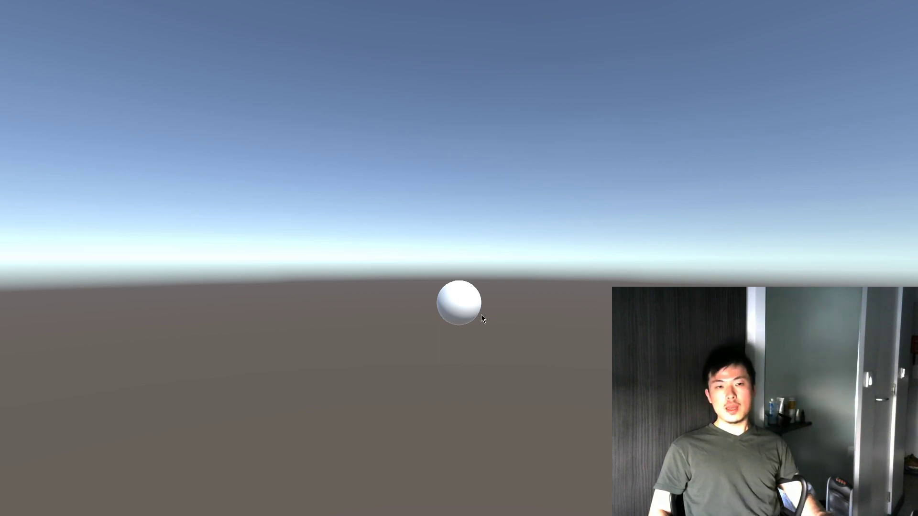
{"action": "key", "text": "alt+F4"}
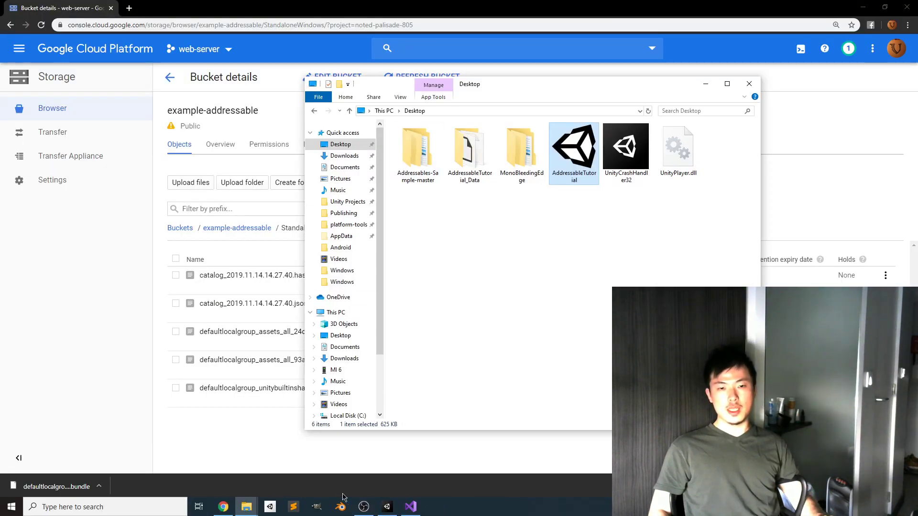
{"action": "left_click", "coordinate": [387, 507]}
{"action": "left_click", "coordinate": [231, 50]}
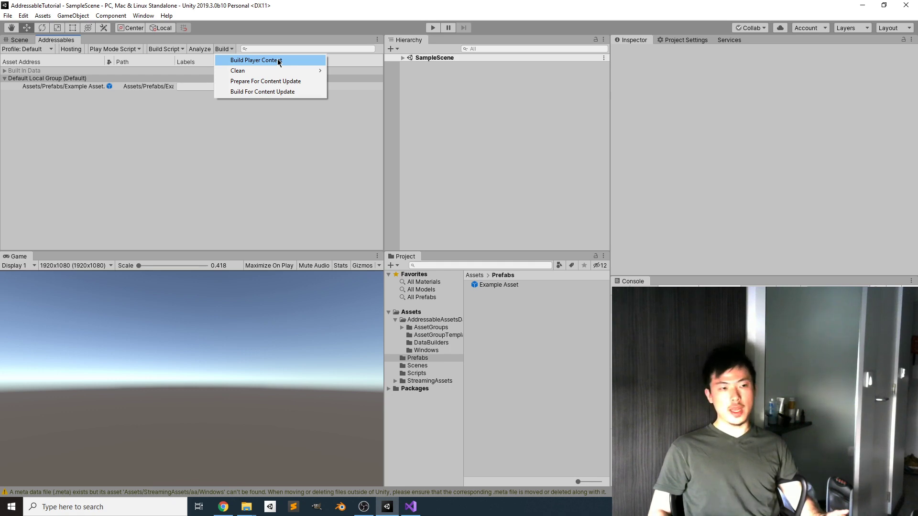
{"action": "left_click", "coordinate": [282, 168]}
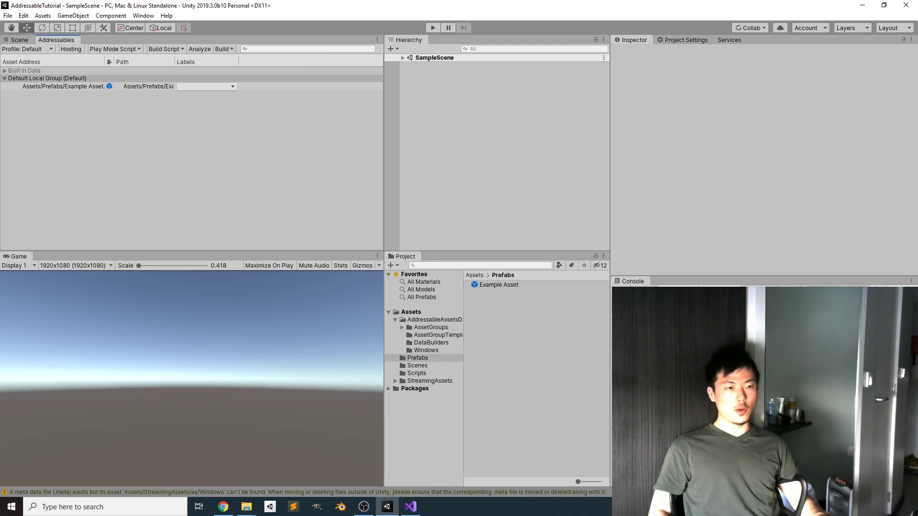